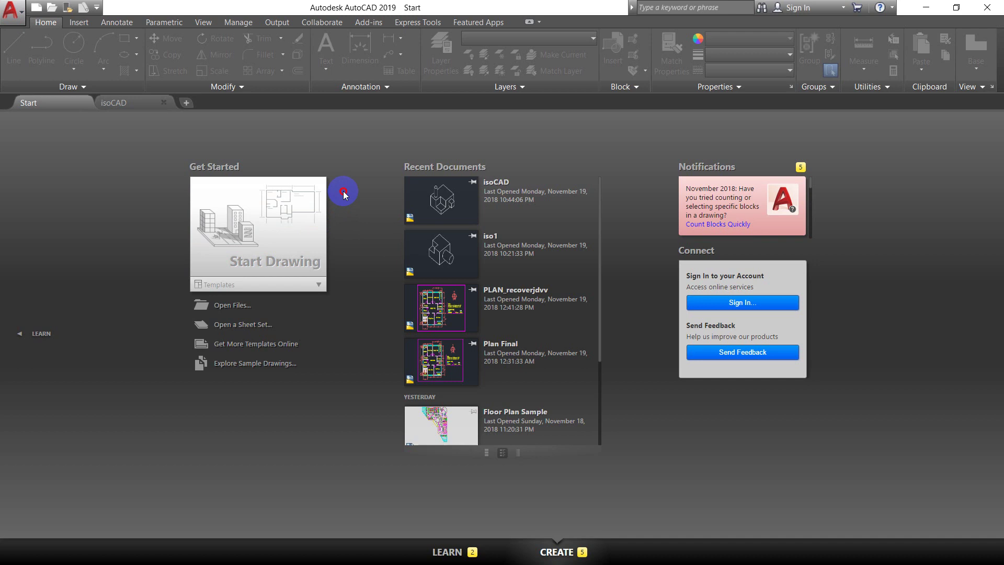
- Examine the isometric block with its cylinder, corner cut-out and small cube in the isoCAD drawing
{"action": "left_click", "coordinate": [145, 102]}
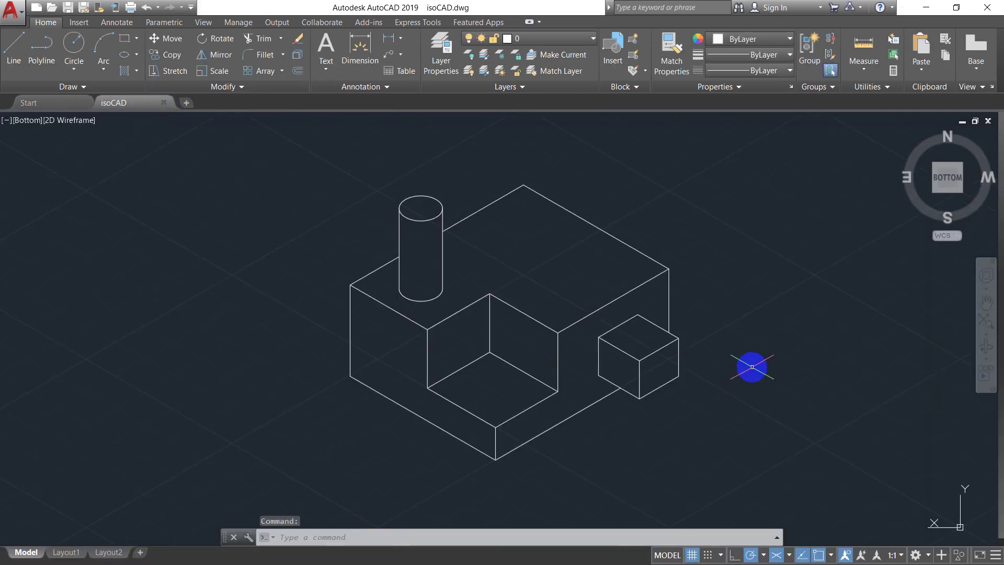
{"action": "scroll", "coordinate": [763, 339], "scroll_direction": "up", "scroll_amount": 4}
{"action": "scroll", "coordinate": [763, 338], "scroll_direction": "down", "scroll_amount": 4}
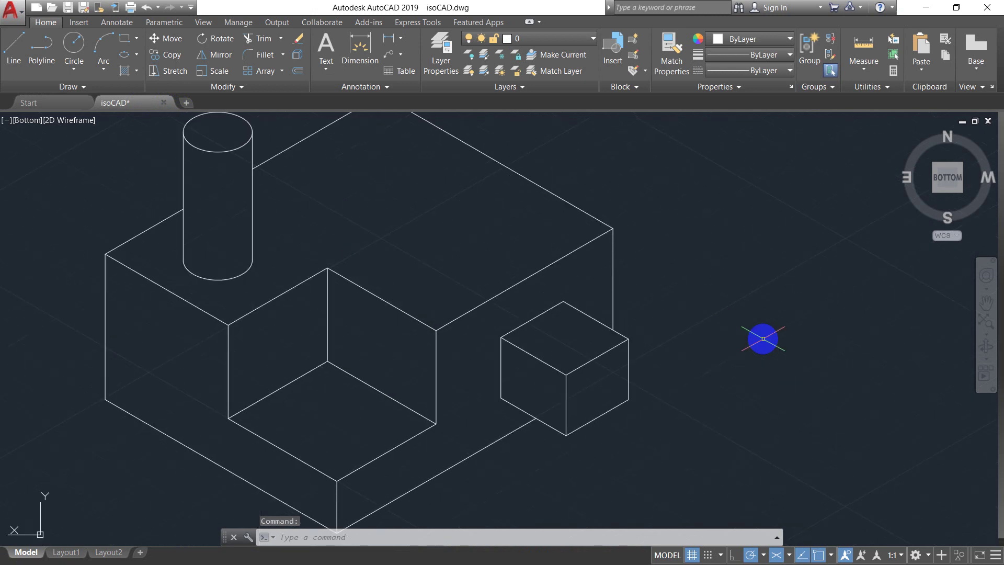
{"action": "scroll", "coordinate": [763, 339], "scroll_direction": "up", "scroll_amount": 2}
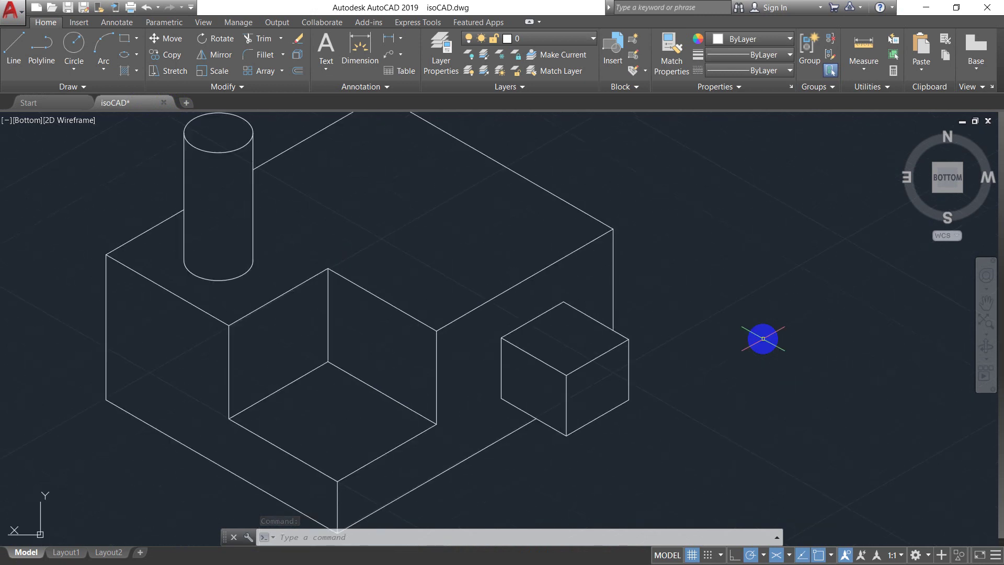
{"action": "scroll", "coordinate": [763, 339], "scroll_direction": "down", "scroll_amount": 2}
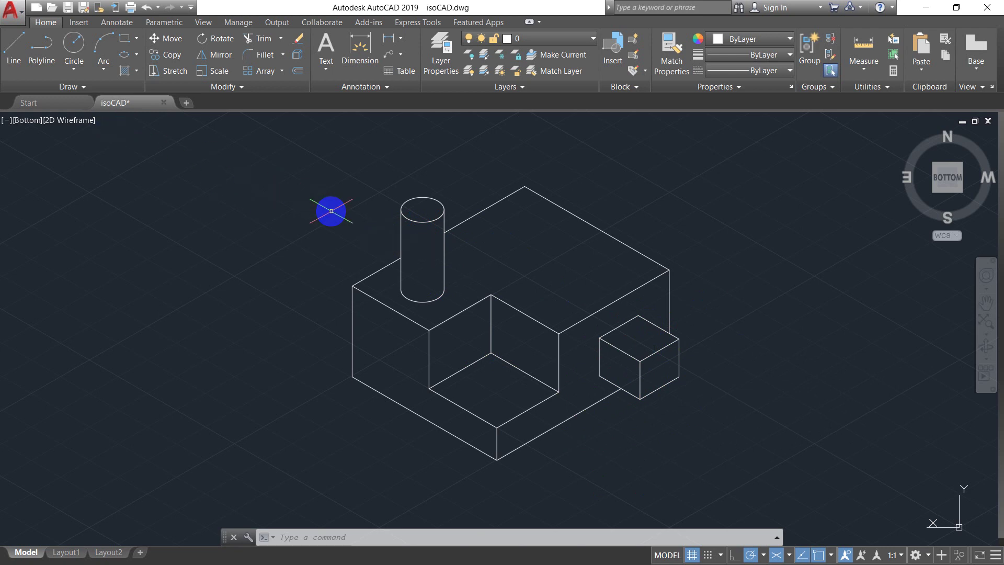
{"action": "scroll", "coordinate": [532, 154], "scroll_direction": "up", "scroll_amount": 6}
{"action": "scroll", "coordinate": [530, 152], "scroll_direction": "down", "scroll_amount": 8}
{"action": "scroll", "coordinate": [529, 199], "scroll_direction": "up", "scroll_amount": 3}
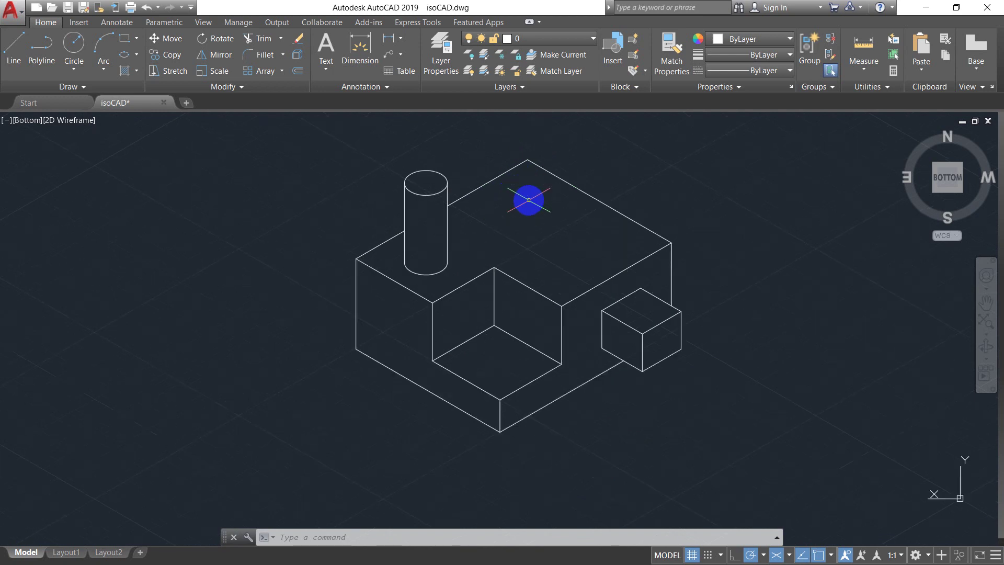
{"action": "scroll", "coordinate": [529, 199], "scroll_direction": "down", "scroll_amount": 1}
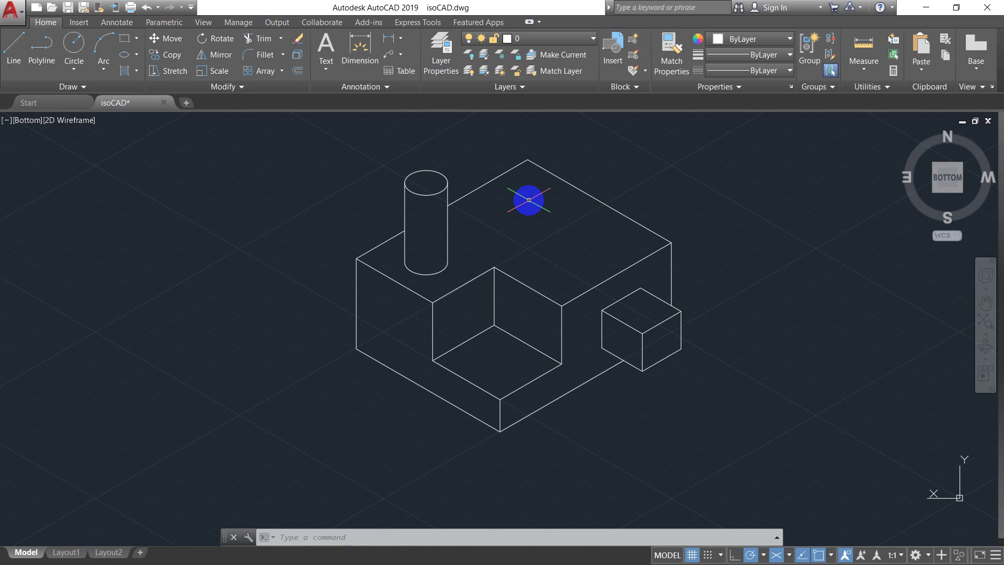
- Create a new blank drawing from the start page
{"action": "left_click", "coordinate": [34, 104]}
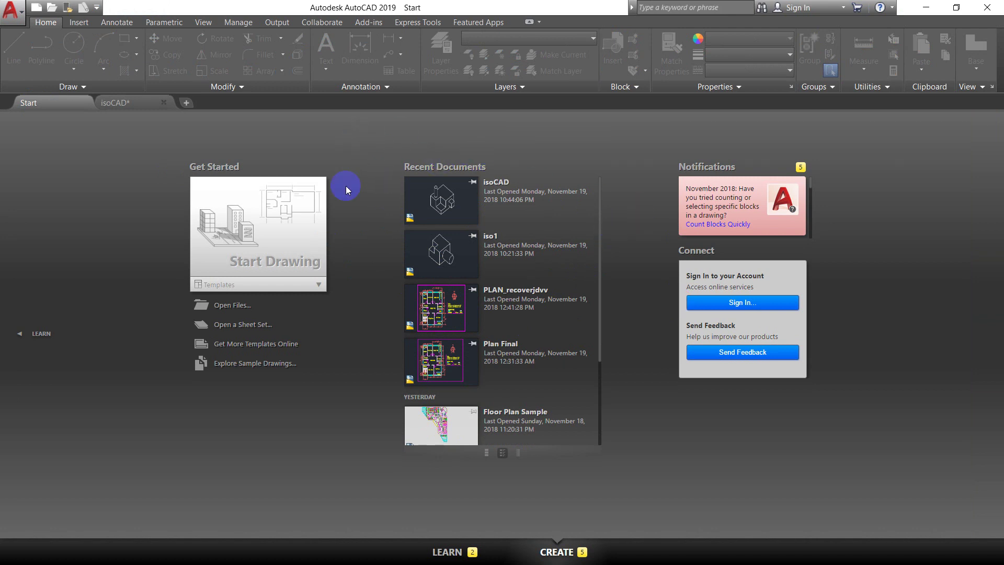
{"action": "left_click", "coordinate": [276, 235]}
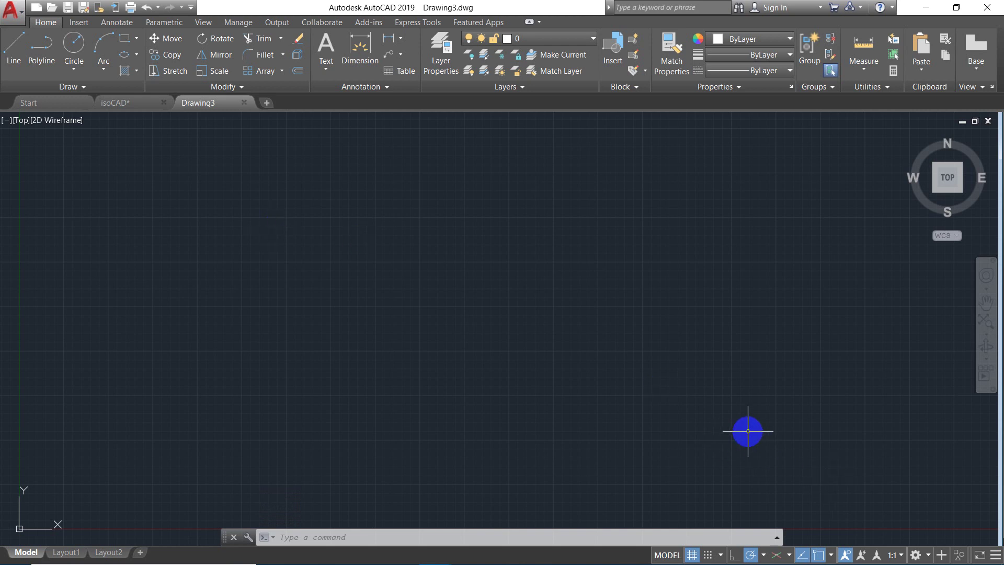
{"action": "scroll", "coordinate": [449, 260], "scroll_direction": "down", "scroll_amount": 8}
{"action": "scroll", "coordinate": [448, 259], "scroll_direction": "up", "scroll_amount": 10}
{"action": "scroll", "coordinate": [449, 260], "scroll_direction": "down", "scroll_amount": 14}
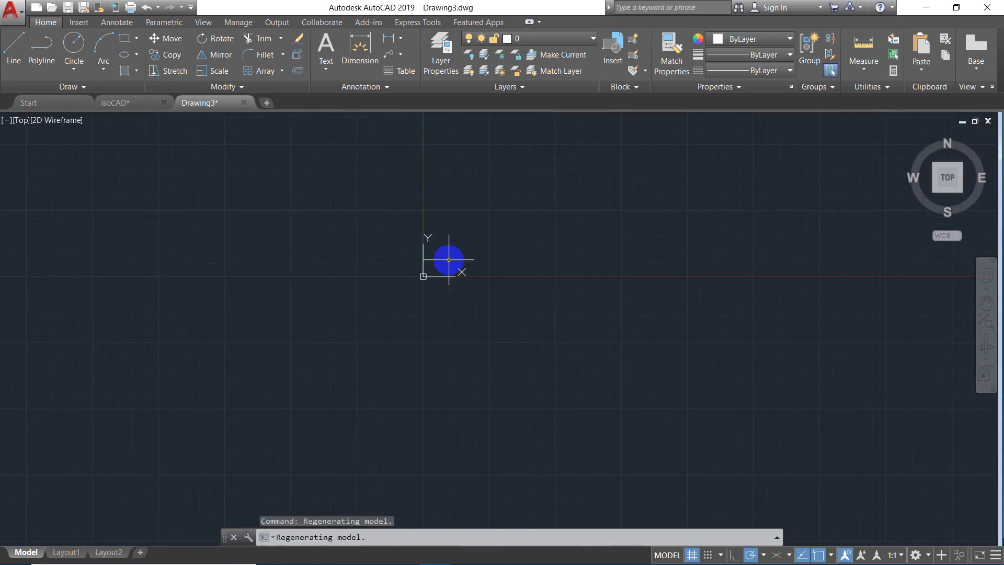
{"action": "scroll", "coordinate": [449, 260], "scroll_direction": "up", "scroll_amount": 12}
{"action": "scroll", "coordinate": [449, 259], "scroll_direction": "down", "scroll_amount": 4}
{"action": "scroll", "coordinate": [448, 259], "scroll_direction": "down", "scroll_amount": 8}
{"action": "scroll", "coordinate": [449, 259], "scroll_direction": "up", "scroll_amount": 10}
{"action": "scroll", "coordinate": [448, 259], "scroll_direction": "down", "scroll_amount": 8}
{"action": "scroll", "coordinate": [449, 260], "scroll_direction": "up", "scroll_amount": 4}
{"action": "scroll", "coordinate": [449, 259], "scroll_direction": "up", "scroll_amount": 6}
{"action": "scroll", "coordinate": [449, 259], "scroll_direction": "down", "scroll_amount": 4}
{"action": "scroll", "coordinate": [449, 260], "scroll_direction": "up", "scroll_amount": 3}
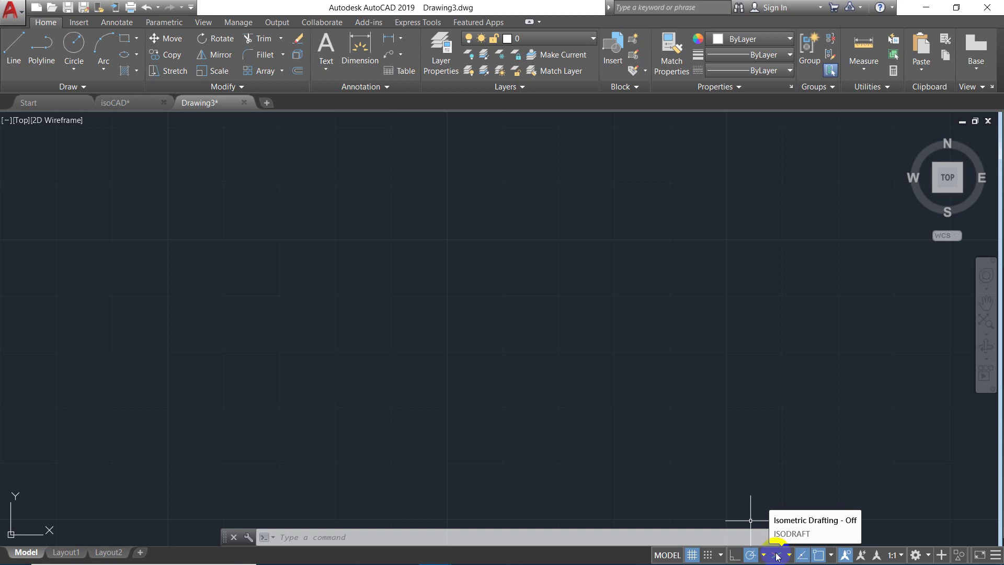
- Turn on isometric drafting and set the drawing plane to isoplane Top
{"action": "left_click", "coordinate": [777, 556]}
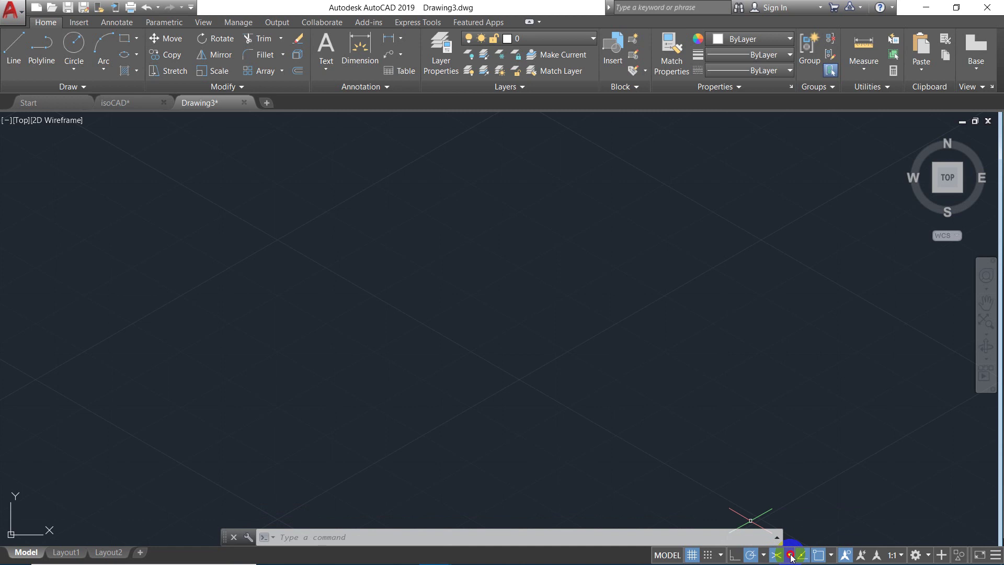
{"action": "left_click", "coordinate": [791, 557]}
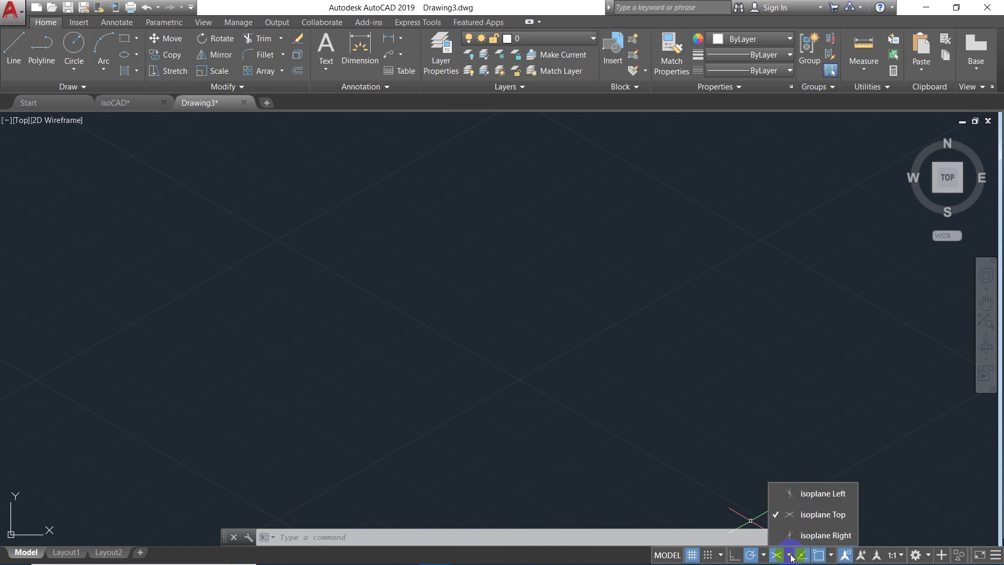
{"action": "left_click", "coordinate": [796, 517]}
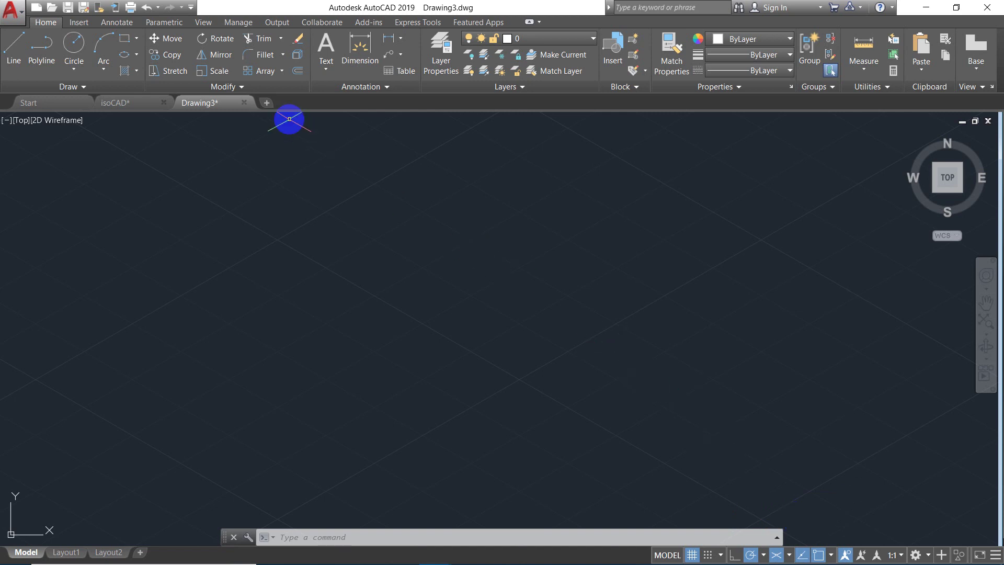
- Draw two connected lines along the isometric axes, the first about 2.43 units long at 330° and the second at 30°
{"action": "left_click", "coordinate": [22, 61]}
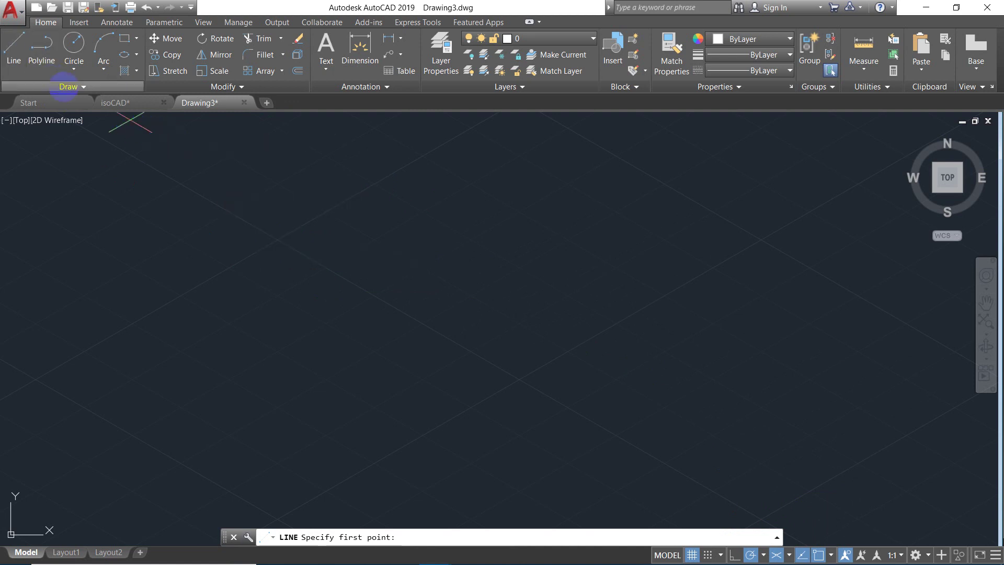
{"action": "left_click", "coordinate": [275, 242]}
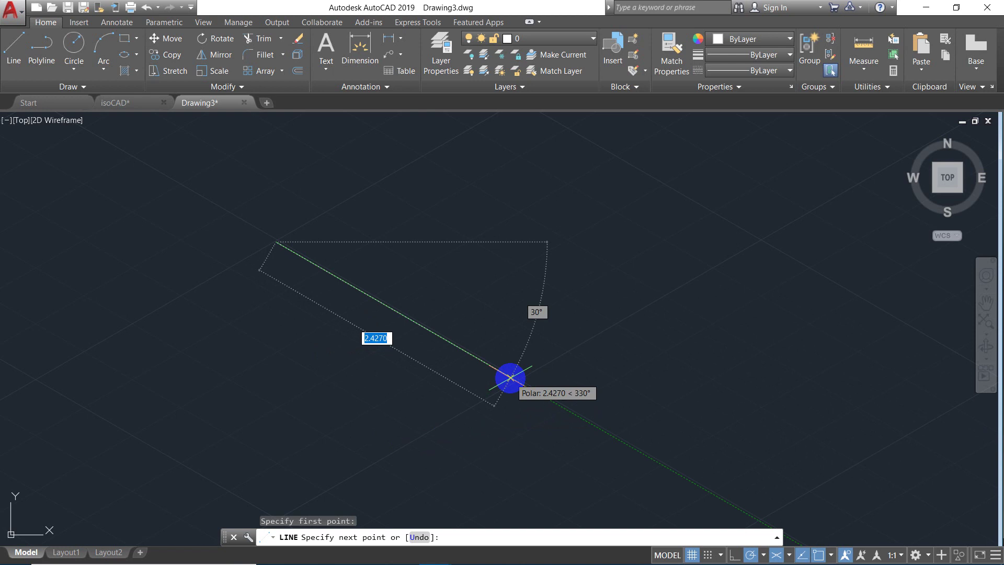
{"action": "left_click", "coordinate": [511, 378]}
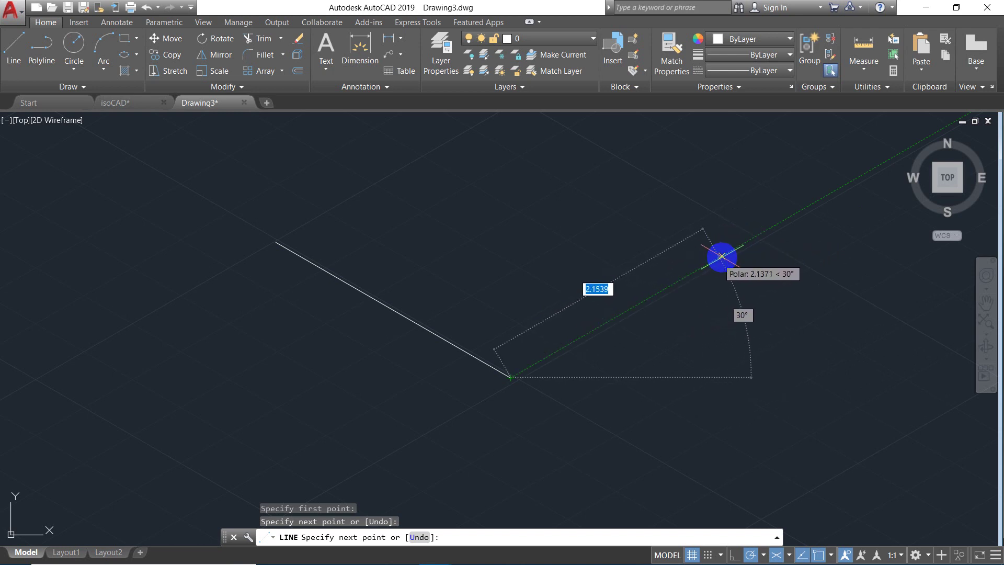
{"action": "left_click", "coordinate": [741, 245]}
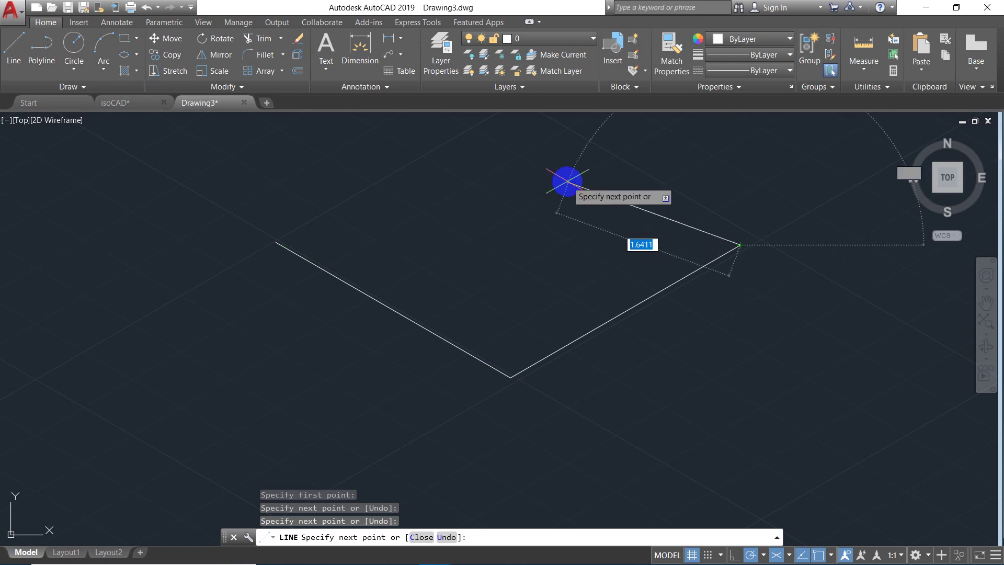
- Complete the isometric rhombus with a side about 2.43 units long at 150° and a closing side to the start point, ending the Line command
{"action": "scroll", "coordinate": [533, 126], "scroll_direction": "down", "scroll_amount": 6}
{"action": "scroll", "coordinate": [533, 126], "scroll_direction": "up", "scroll_amount": 8}
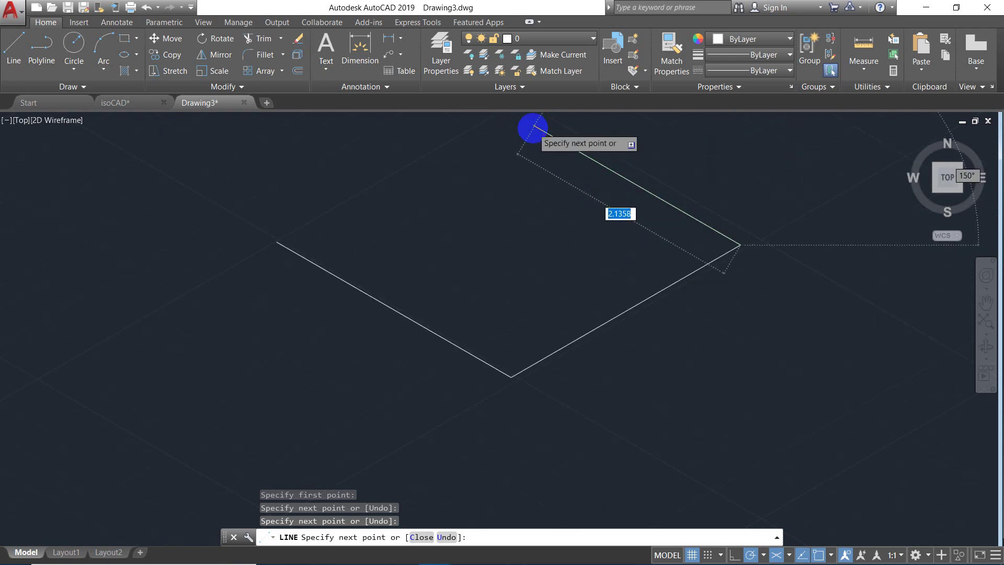
{"action": "scroll", "coordinate": [533, 126], "scroll_direction": "down", "scroll_amount": 4}
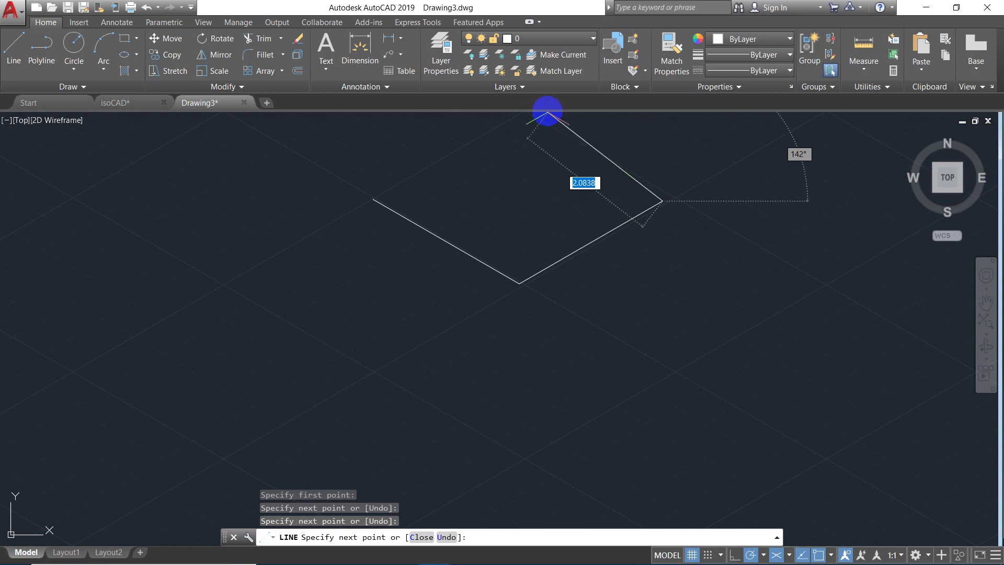
{"action": "scroll", "coordinate": [540, 121], "scroll_direction": "up", "scroll_amount": 3}
{"action": "scroll", "coordinate": [540, 120], "scroll_direction": "down", "scroll_amount": 3}
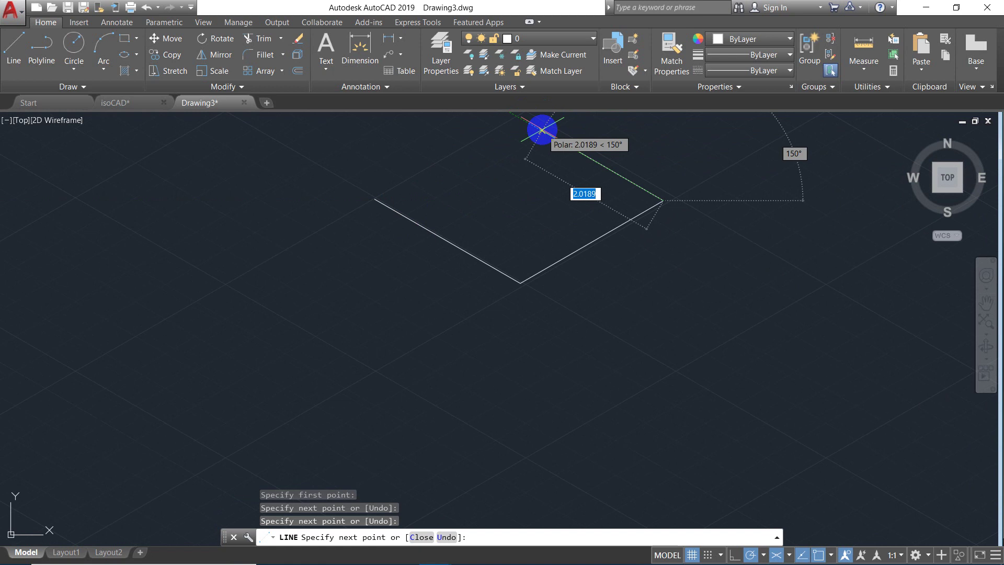
{"action": "scroll", "coordinate": [542, 129], "scroll_direction": "up", "scroll_amount": 6}
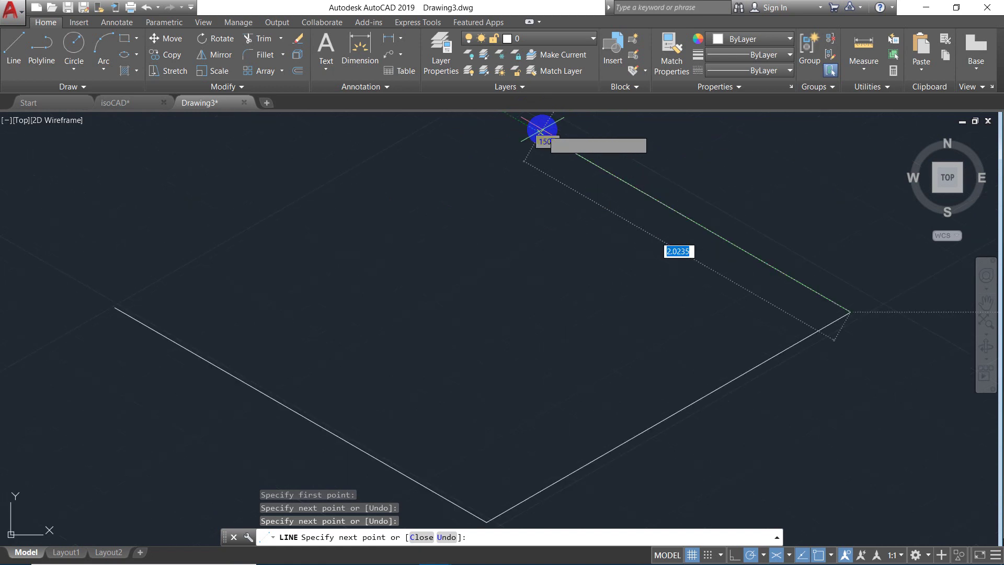
{"action": "scroll", "coordinate": [541, 129], "scroll_direction": "down", "scroll_amount": 4}
{"action": "scroll", "coordinate": [541, 129], "scroll_direction": "up", "scroll_amount": 2}
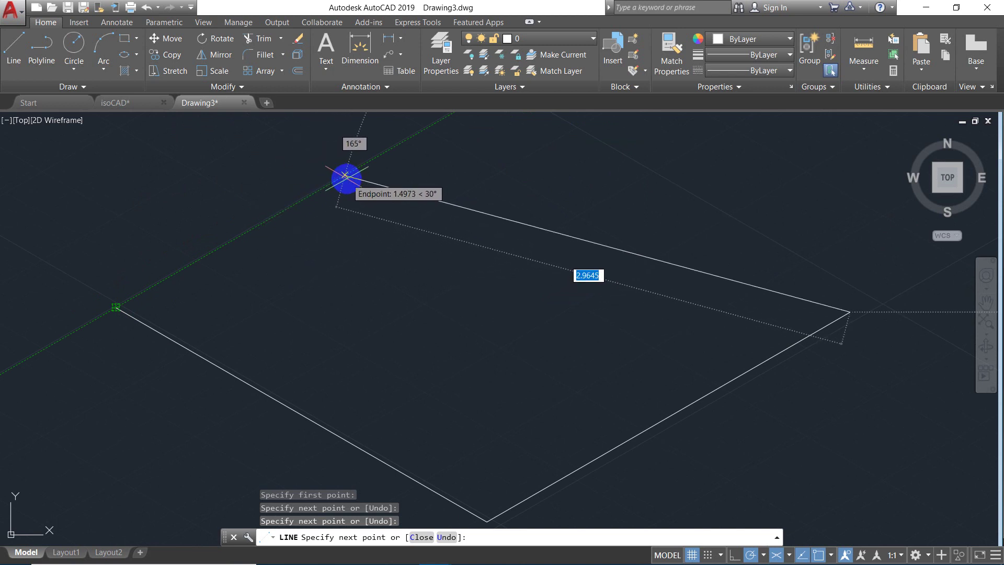
{"action": "scroll", "coordinate": [345, 175], "scroll_direction": "down", "scroll_amount": 2}
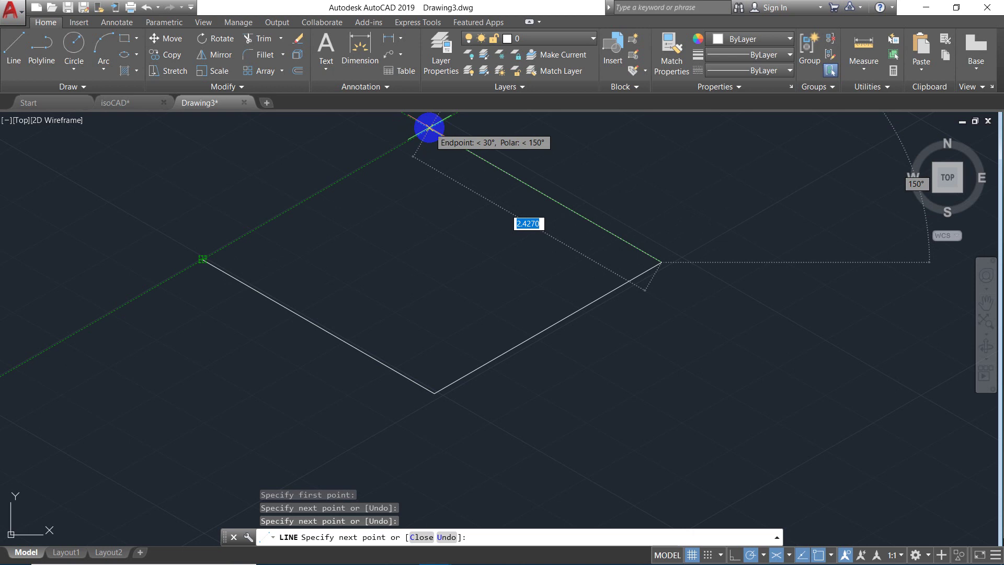
{"action": "left_click", "coordinate": [429, 127]}
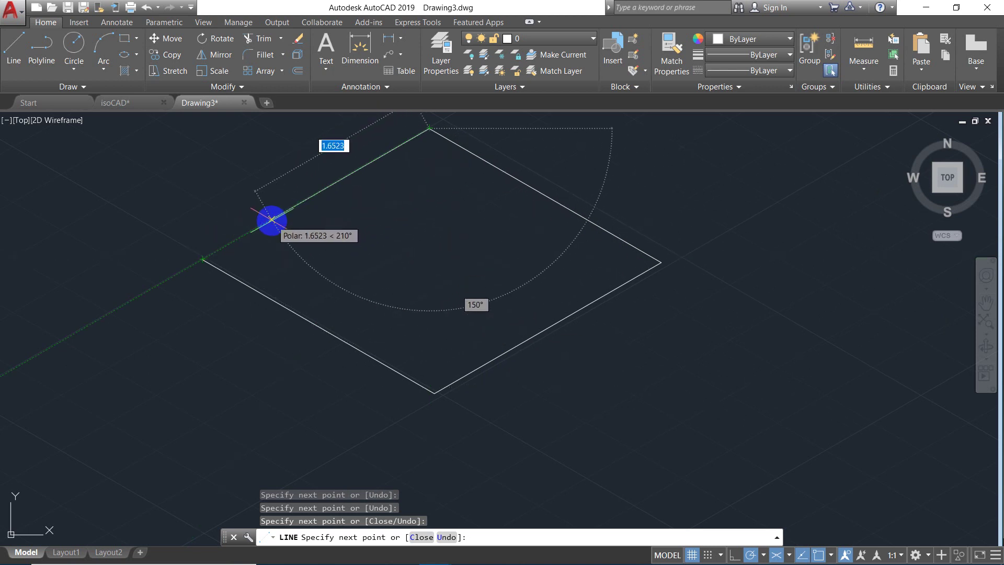
{"action": "left_click", "coordinate": [203, 258]}
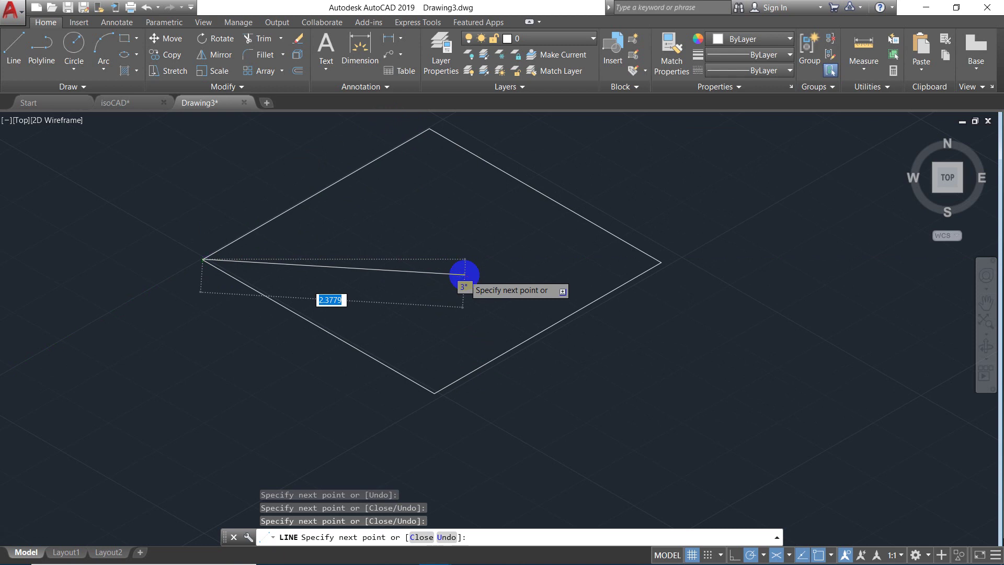
{"action": "scroll", "coordinate": [465, 273], "scroll_direction": "down", "scroll_amount": 6}
{"action": "scroll", "coordinate": [464, 273], "scroll_direction": "up", "scroll_amount": 9}
{"action": "scroll", "coordinate": [465, 273], "scroll_direction": "down", "scroll_amount": 5}
{"action": "scroll", "coordinate": [464, 274], "scroll_direction": "up", "scroll_amount": 5}
{"action": "scroll", "coordinate": [465, 274], "scroll_direction": "down", "scroll_amount": 5}
{"action": "scroll", "coordinate": [465, 273], "scroll_direction": "up", "scroll_amount": 5}
{"action": "scroll", "coordinate": [464, 273], "scroll_direction": "down", "scroll_amount": 9}
{"action": "scroll", "coordinate": [465, 274], "scroll_direction": "up", "scroll_amount": 9}
{"action": "scroll", "coordinate": [464, 274], "scroll_direction": "down", "scroll_amount": 3}
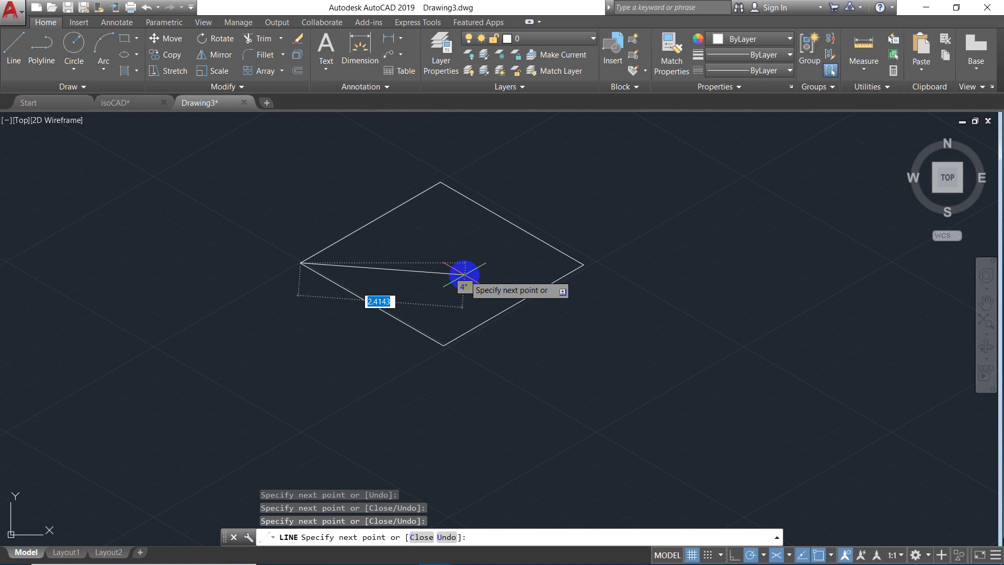
{"action": "scroll", "coordinate": [465, 273], "scroll_direction": "up", "scroll_amount": 2}
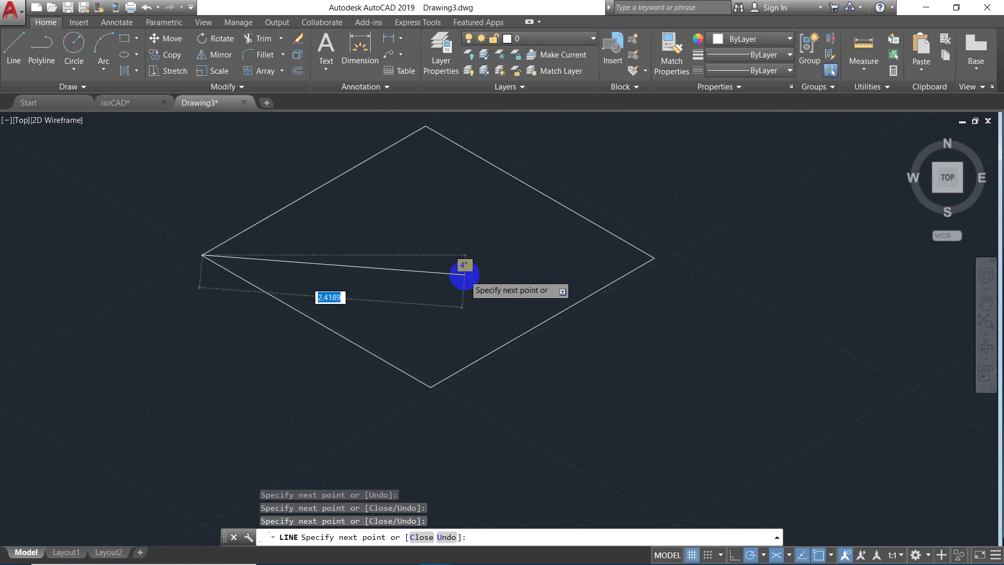
{"action": "scroll", "coordinate": [464, 274], "scroll_direction": "down", "scroll_amount": 4}
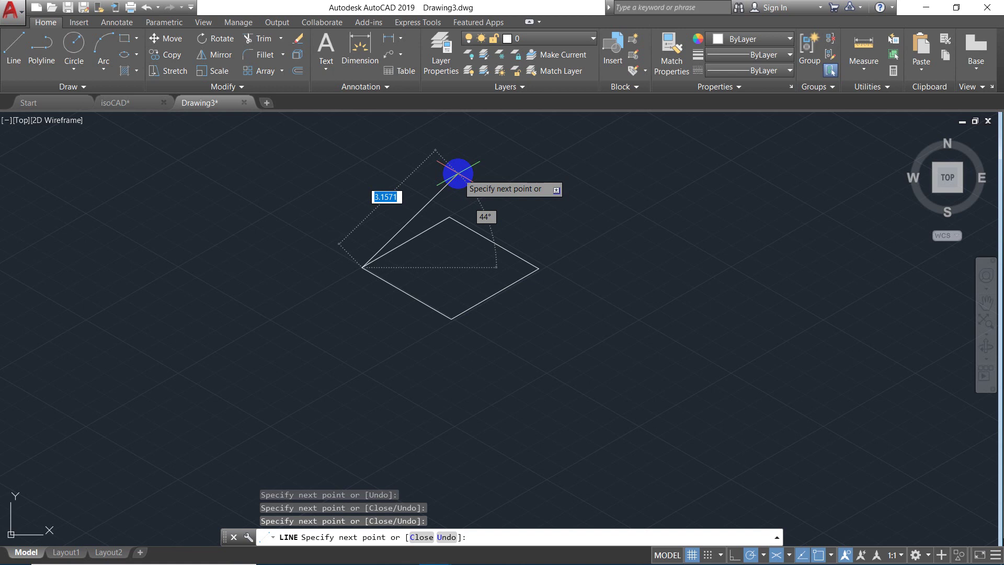
{"action": "scroll", "coordinate": [458, 173], "scroll_direction": "up", "scroll_amount": 4}
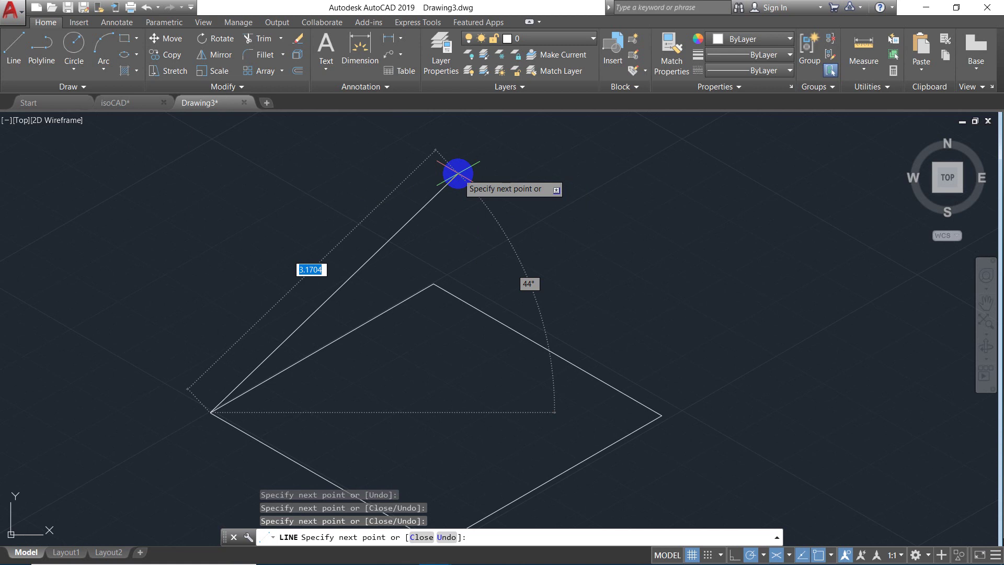
{"action": "key", "text": "Escape"}
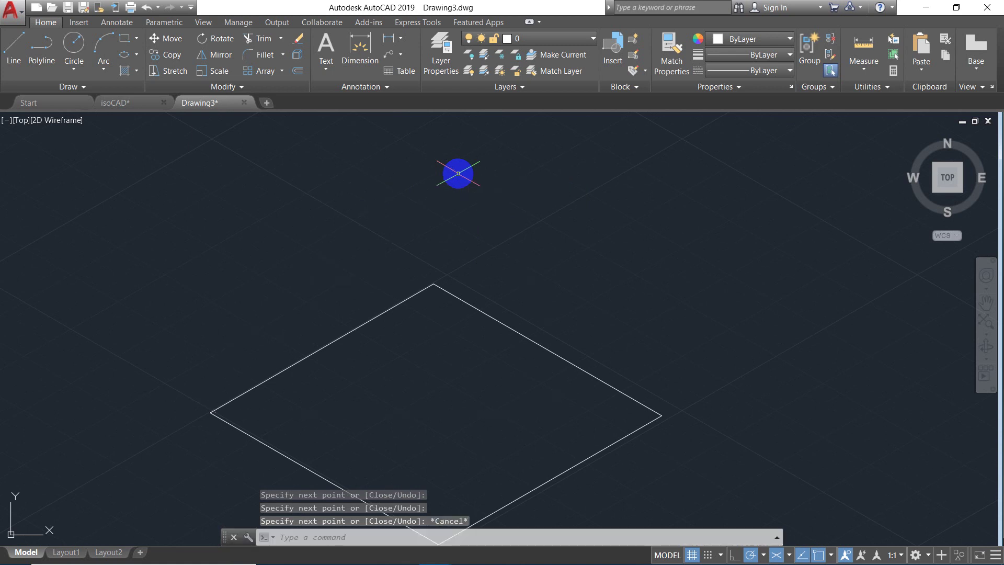
- Move all four sides of the rhombus straight up by about 1.04 units at 90°
{"action": "scroll", "coordinate": [416, 284], "scroll_direction": "down", "scroll_amount": 4}
{"action": "scroll", "coordinate": [415, 284], "scroll_direction": "up", "scroll_amount": 2}
{"action": "scroll", "coordinate": [416, 285], "scroll_direction": "down", "scroll_amount": 2}
{"action": "scroll", "coordinate": [416, 285], "scroll_direction": "up", "scroll_amount": 2}
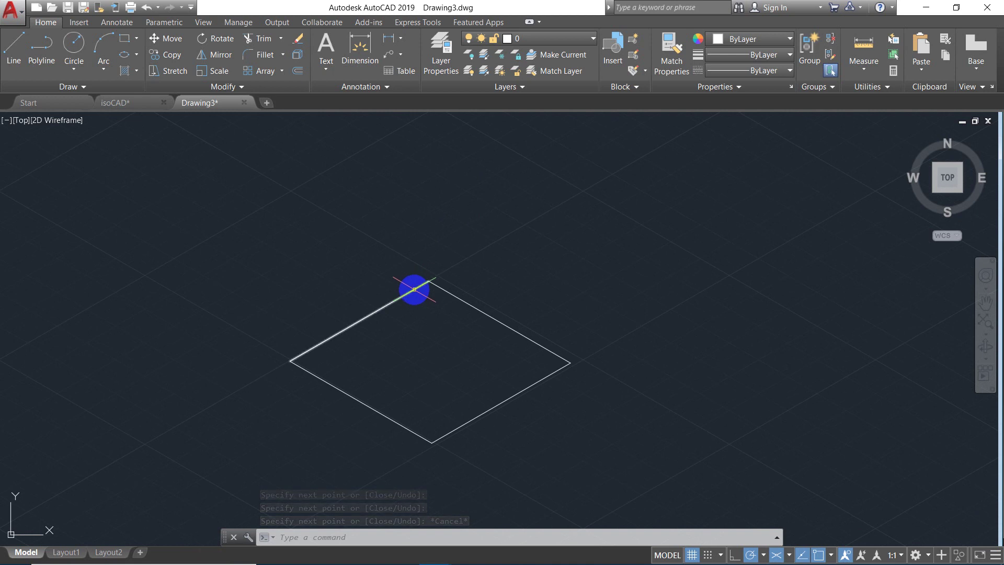
{"action": "left_click", "coordinate": [414, 288]}
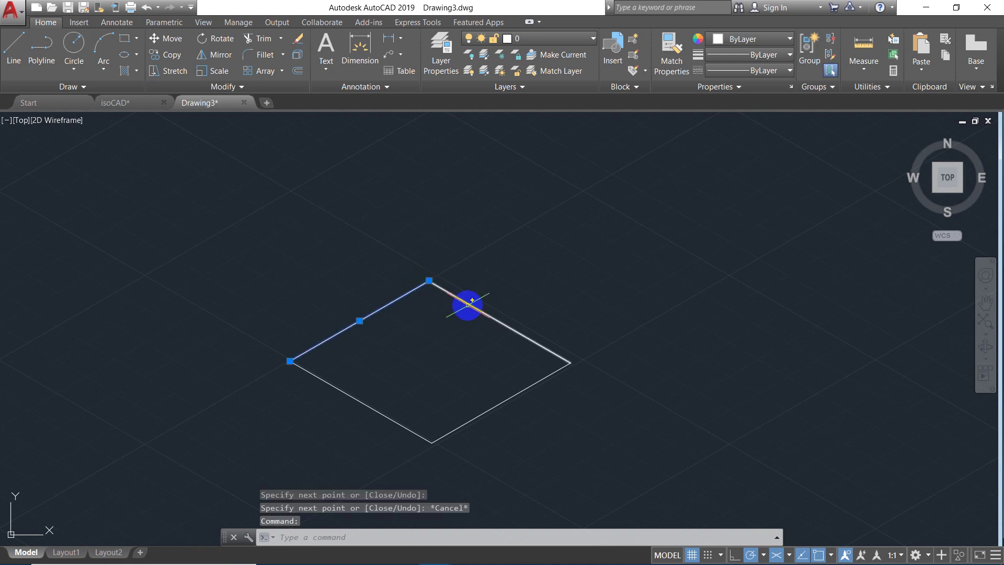
{"action": "left_click", "coordinate": [468, 304]}
{"action": "left_click", "coordinate": [448, 434]}
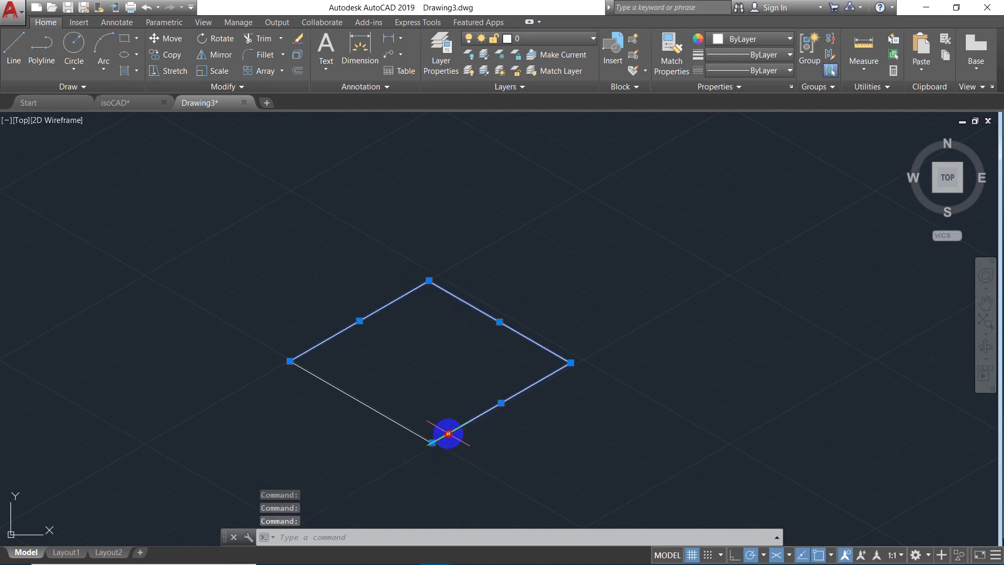
{"action": "left_click", "coordinate": [406, 427]}
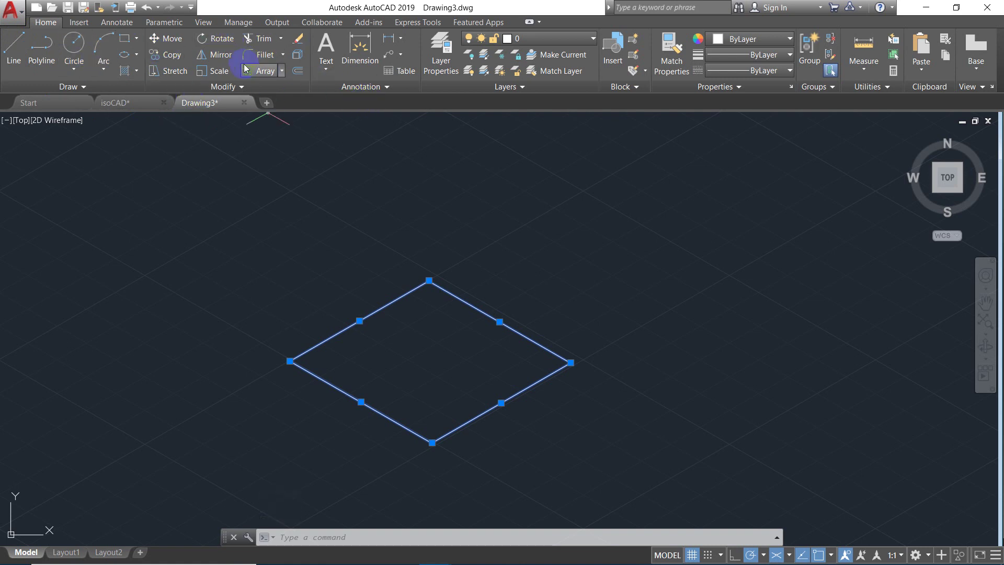
{"action": "left_click", "coordinate": [175, 40]}
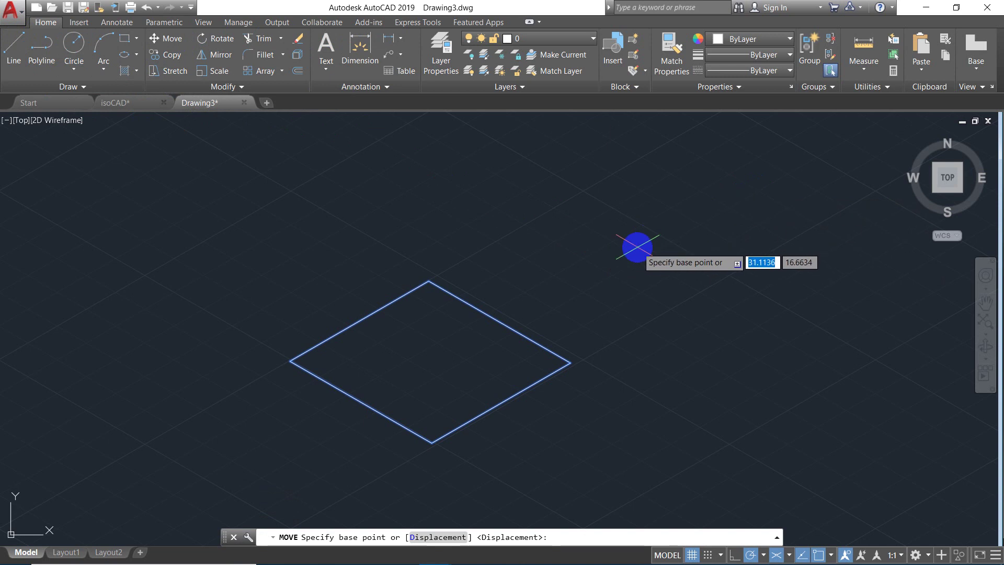
{"action": "left_click", "coordinate": [637, 247]}
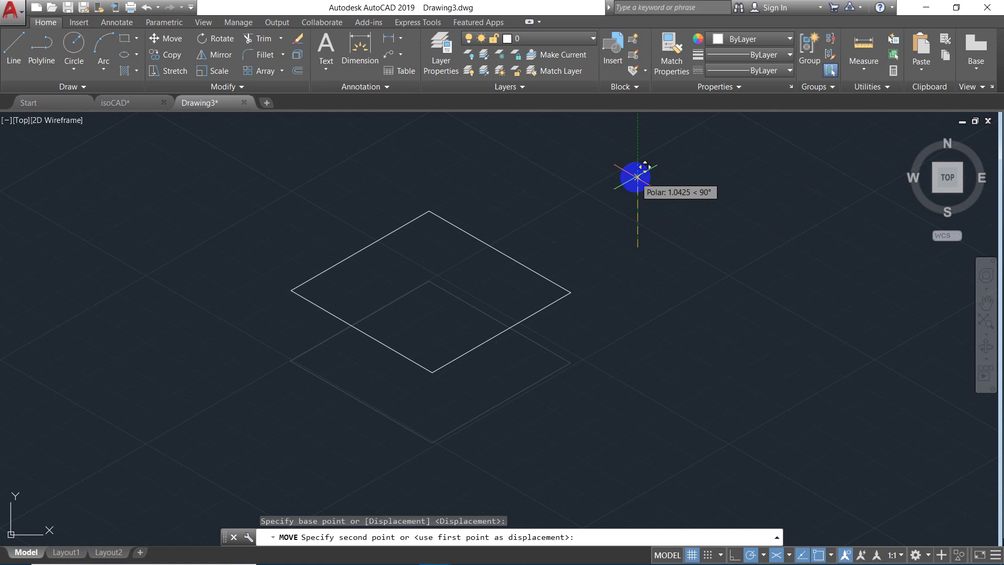
{"action": "left_click", "coordinate": [635, 178]}
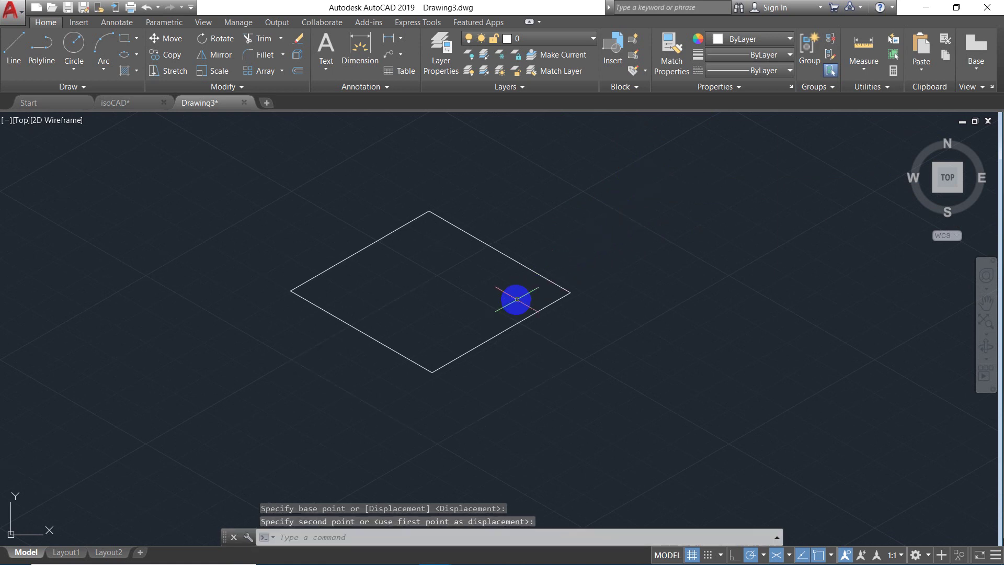
{"action": "scroll", "coordinate": [579, 388], "scroll_direction": "down", "scroll_amount": 6}
{"action": "scroll", "coordinate": [579, 388], "scroll_direction": "up", "scroll_amount": 9}
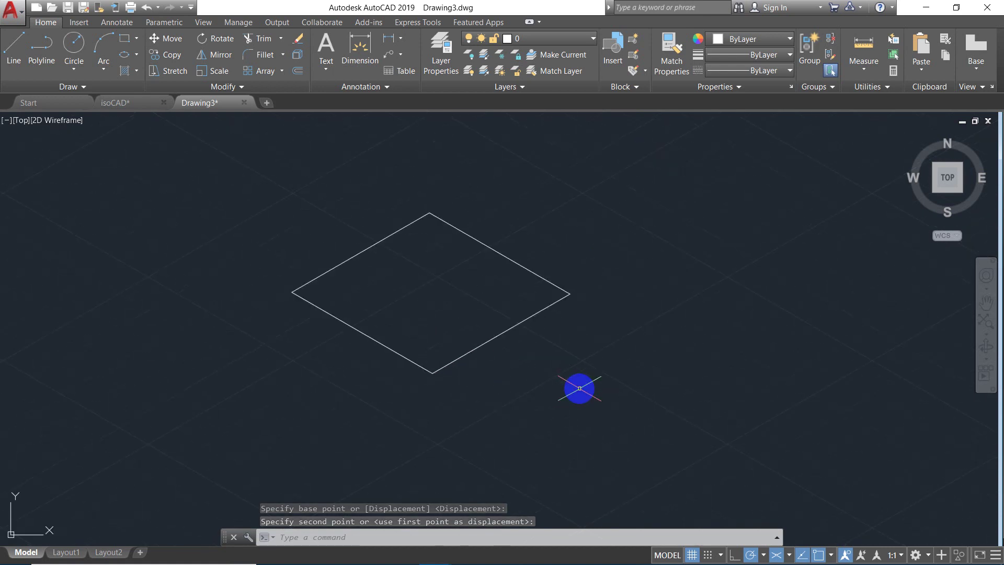
{"action": "scroll", "coordinate": [579, 388], "scroll_direction": "down", "scroll_amount": 6}
{"action": "scroll", "coordinate": [579, 388], "scroll_direction": "up", "scroll_amount": 1}
{"action": "scroll", "coordinate": [579, 388], "scroll_direction": "down", "scroll_amount": 7}
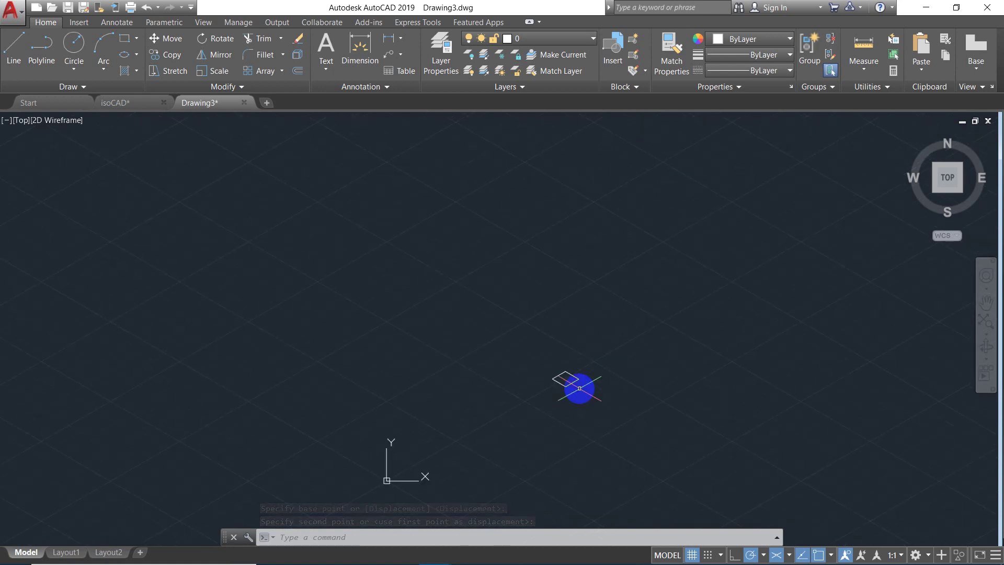
{"action": "scroll", "coordinate": [579, 388], "scroll_direction": "up", "scroll_amount": 3}
{"action": "scroll", "coordinate": [579, 388], "scroll_direction": "up", "scroll_amount": 4}
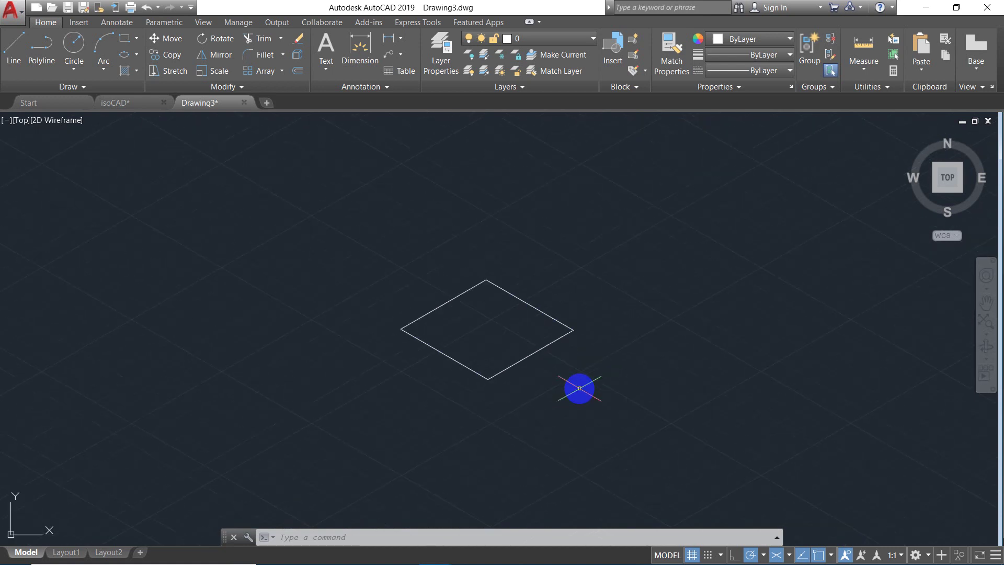
{"action": "scroll", "coordinate": [579, 388], "scroll_direction": "up", "scroll_amount": 2}
{"action": "scroll", "coordinate": [570, 387], "scroll_direction": "up", "scroll_amount": 2}
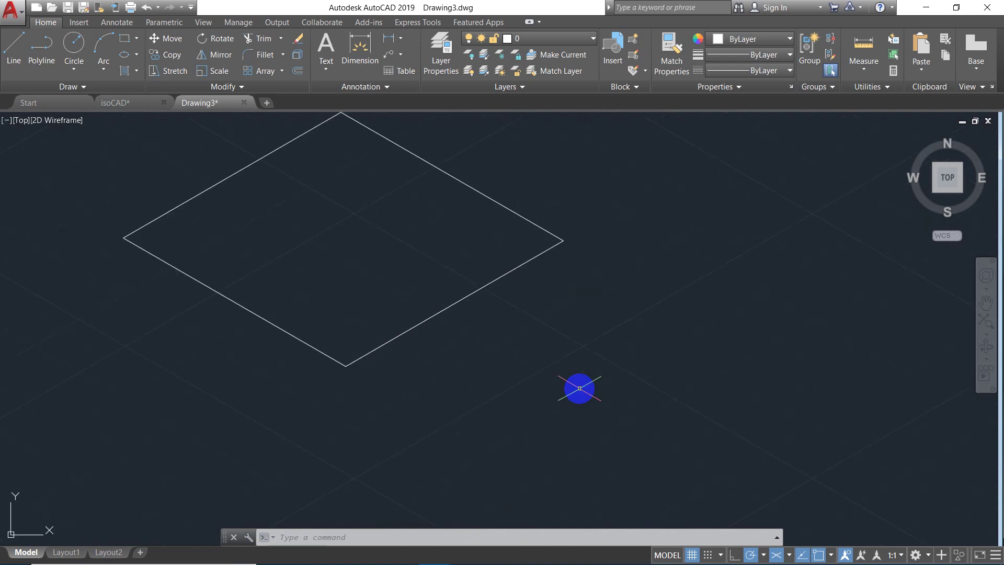
{"action": "scroll", "coordinate": [520, 366], "scroll_direction": "down", "scroll_amount": 3}
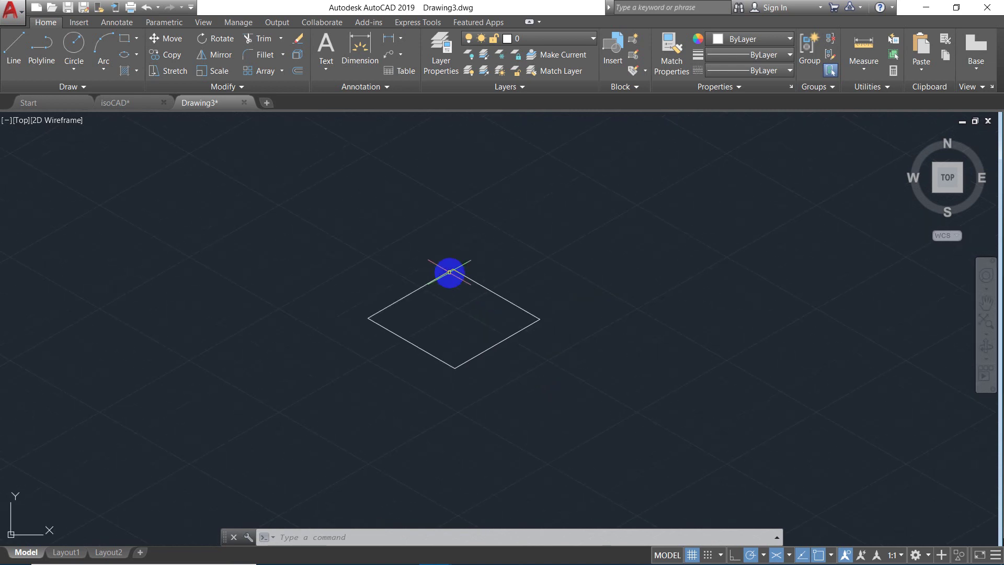
{"action": "scroll", "coordinate": [448, 270], "scroll_direction": "up", "scroll_amount": 6}
- Copy the whole rhombus once, about 1.48 units straight up at 90°, and end the Copy command
{"action": "scroll", "coordinate": [448, 272], "scroll_direction": "down", "scroll_amount": 8}
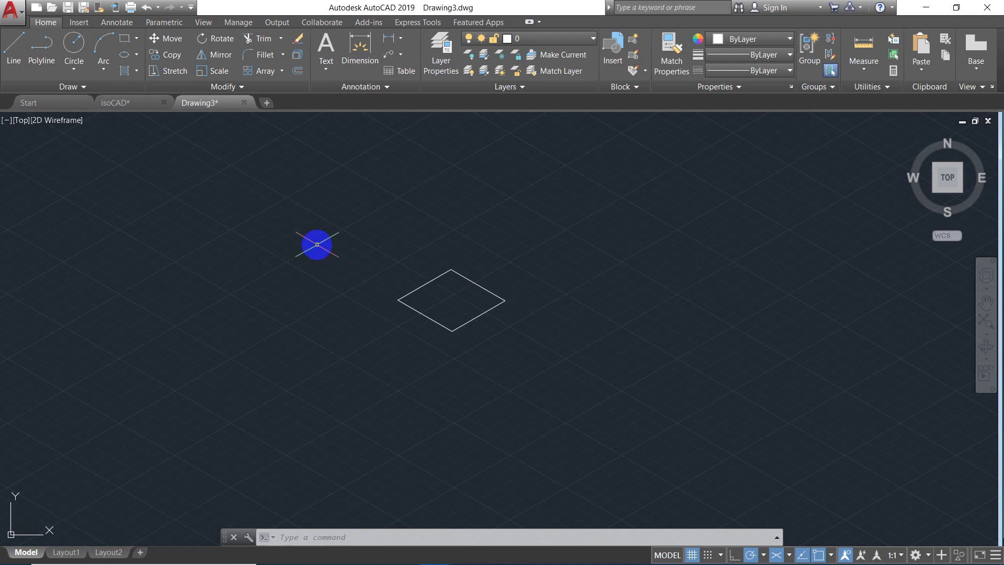
{"action": "left_click", "coordinate": [354, 279]}
{"action": "mouse_move", "coordinate": [389, 351]}
{"action": "left_mouse_down"}
{"action": "mouse_move", "coordinate": [469, 358]}
{"action": "mouse_move", "coordinate": [544, 276]}
{"action": "mouse_move", "coordinate": [509, 226]}
{"action": "mouse_move", "coordinate": [496, 233]}
{"action": "left_mouse_up"}
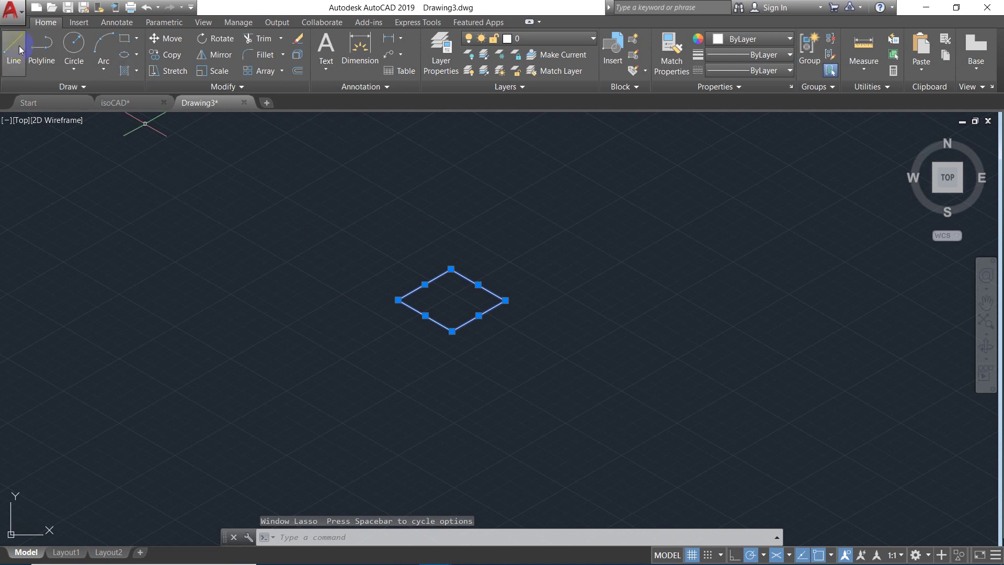
{"action": "left_click", "coordinate": [174, 56]}
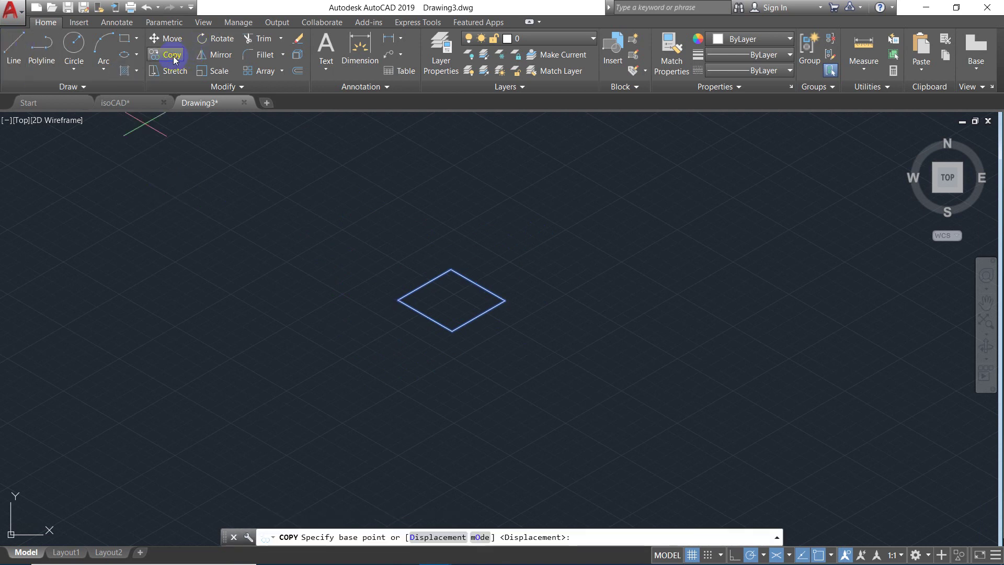
{"action": "left_click", "coordinate": [583, 258]}
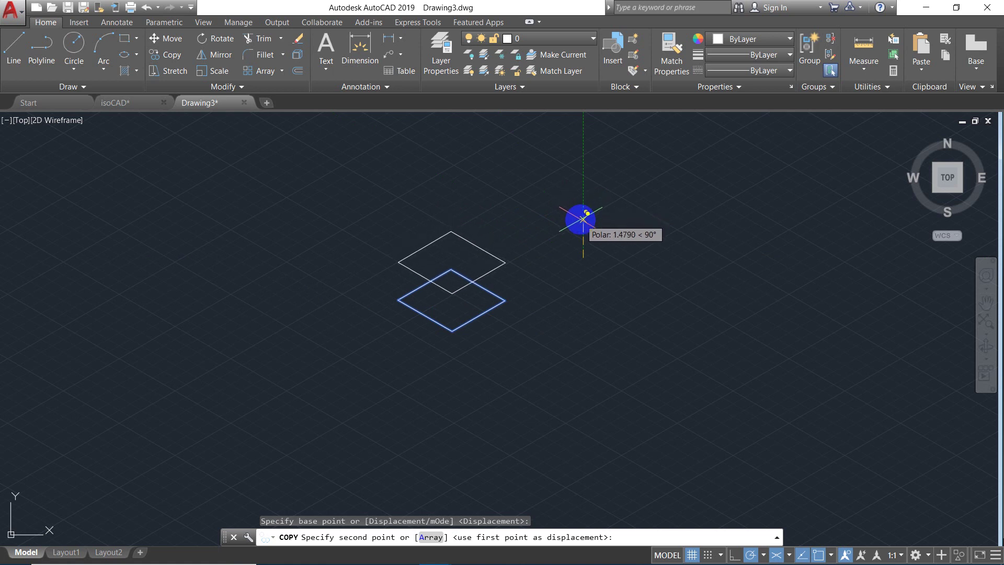
{"action": "left_click", "coordinate": [583, 220]}
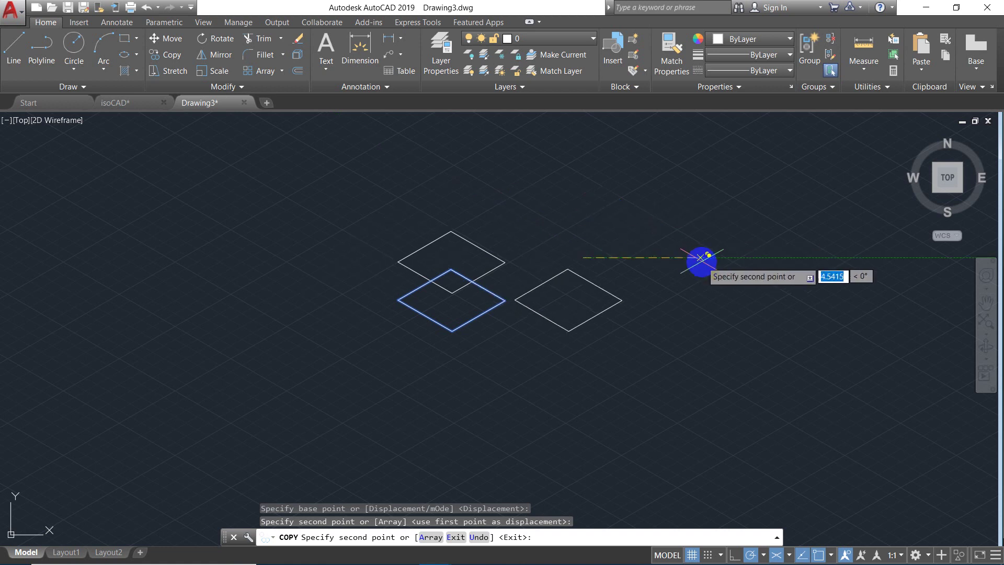
{"action": "key", "text": "Escape"}
- Draw a vertical line from the lower rhombus's right corner to the upper rhombus's right corner
{"action": "scroll", "coordinate": [586, 240], "scroll_direction": "up", "scroll_amount": 2}
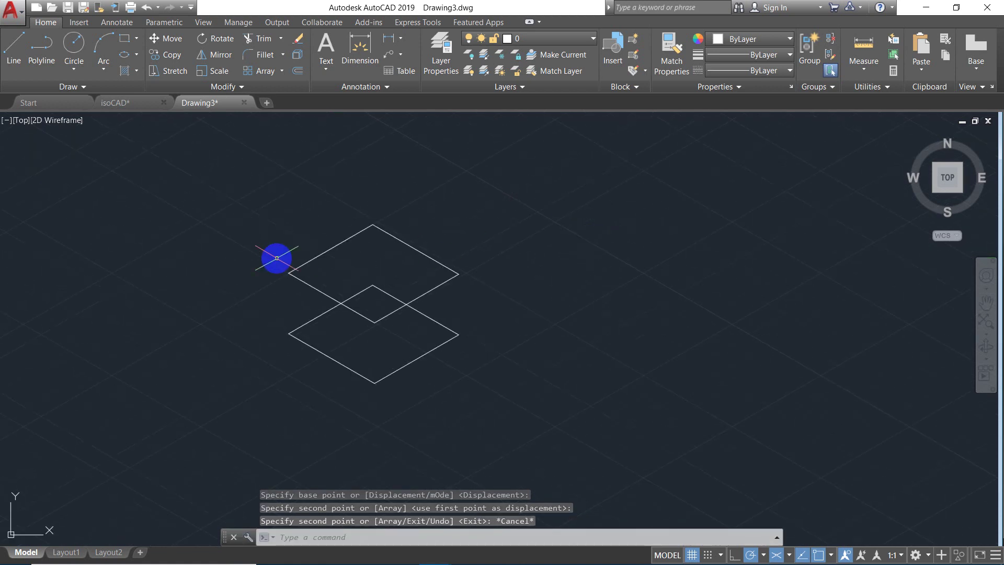
{"action": "scroll", "coordinate": [237, 264], "scroll_direction": "up", "scroll_amount": 2}
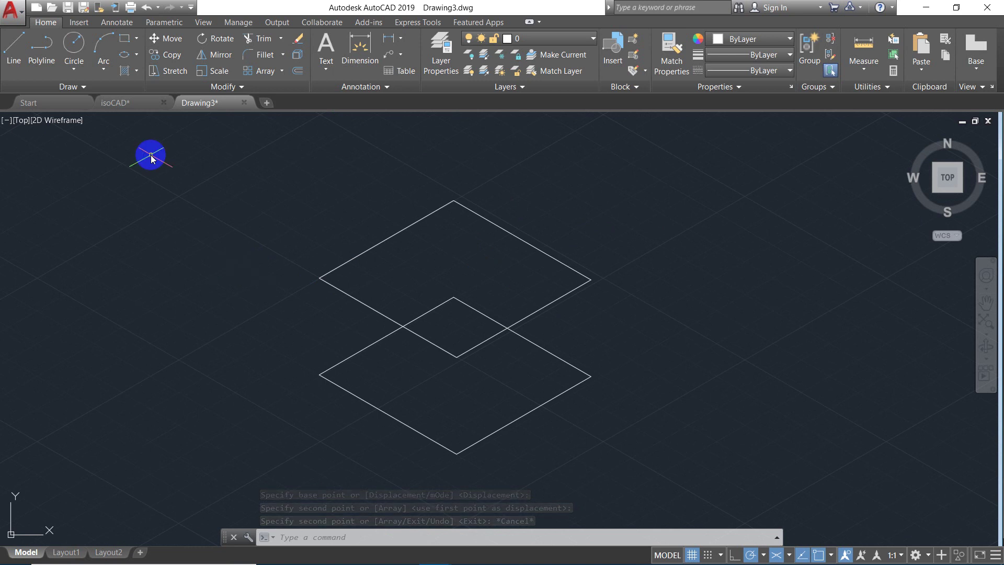
{"action": "left_click", "coordinate": [14, 57]}
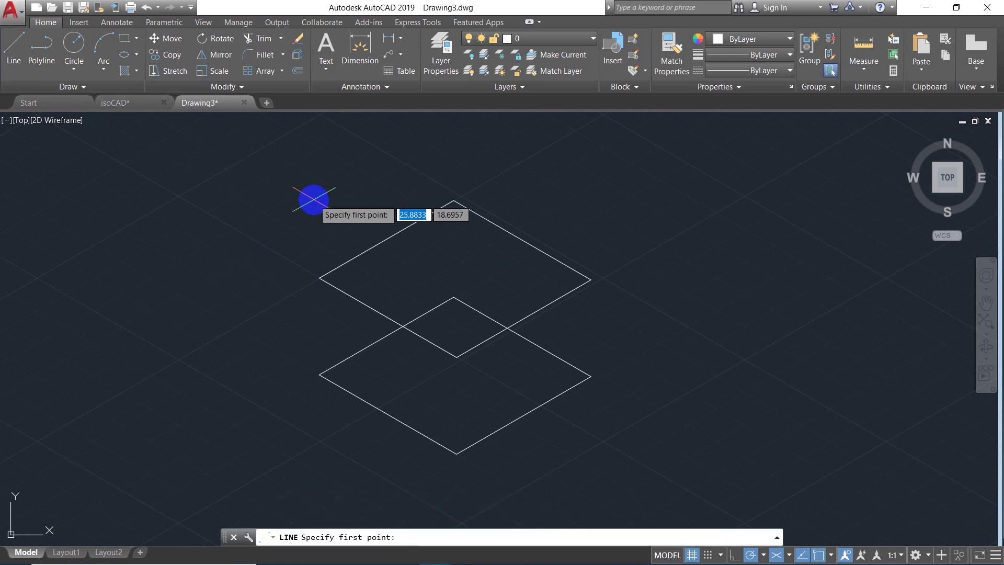
{"action": "left_click", "coordinate": [590, 376]}
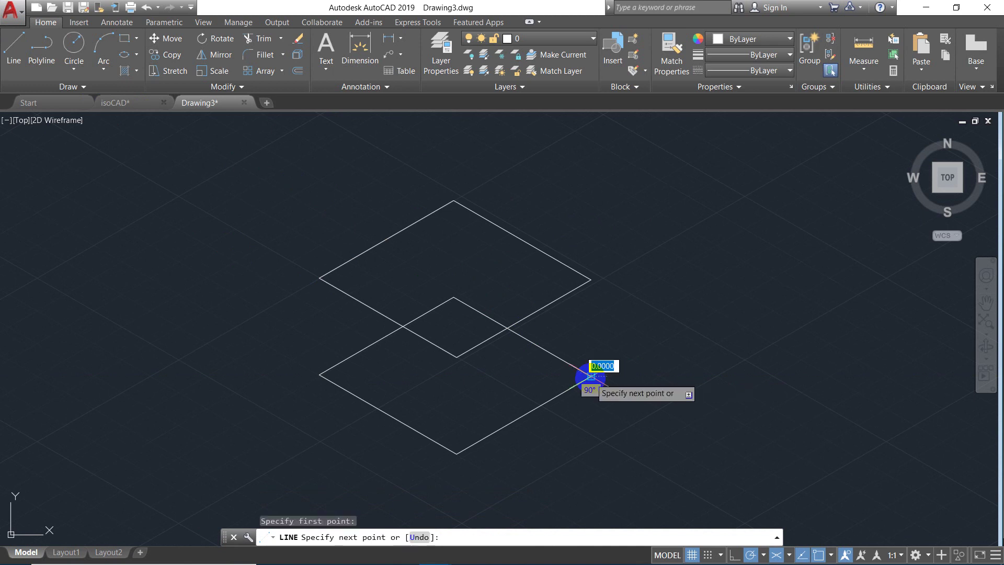
{"action": "left_click", "coordinate": [591, 280]}
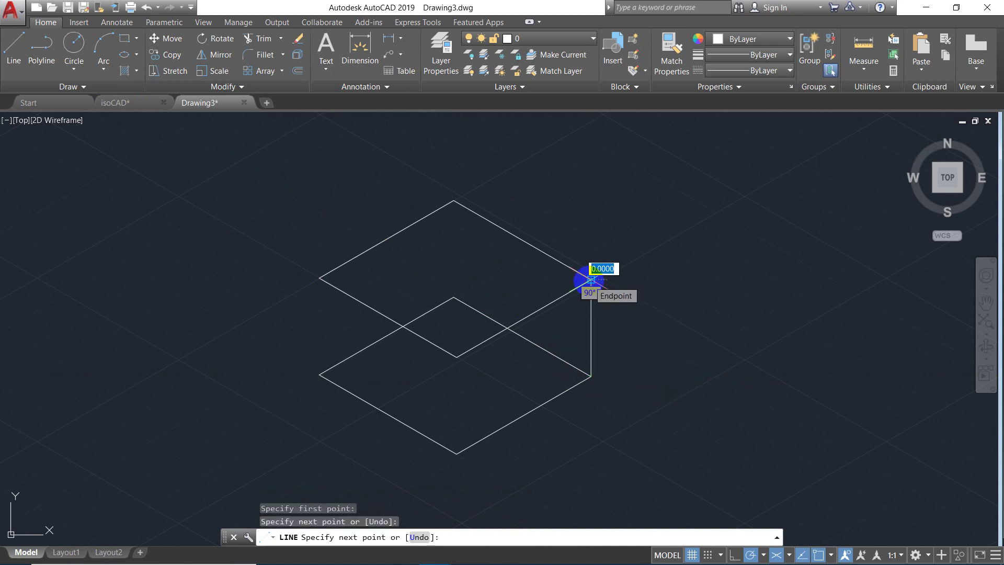
{"action": "key", "text": "Escape"}
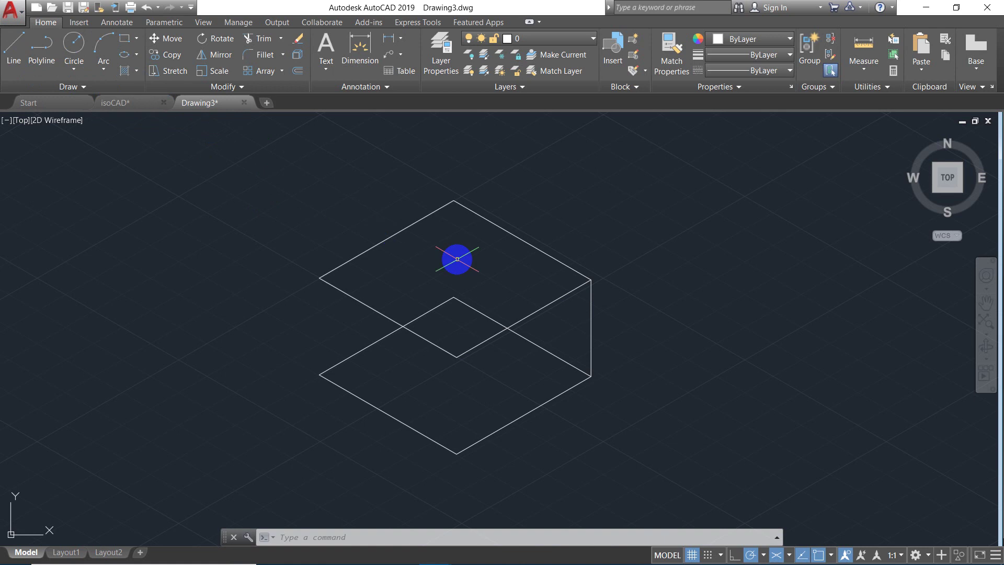
- Draw a vertical line connecting the back corners of the lower and upper rhombuses
{"action": "type", "text": "l"}
{"action": "key", "text": "Return"}
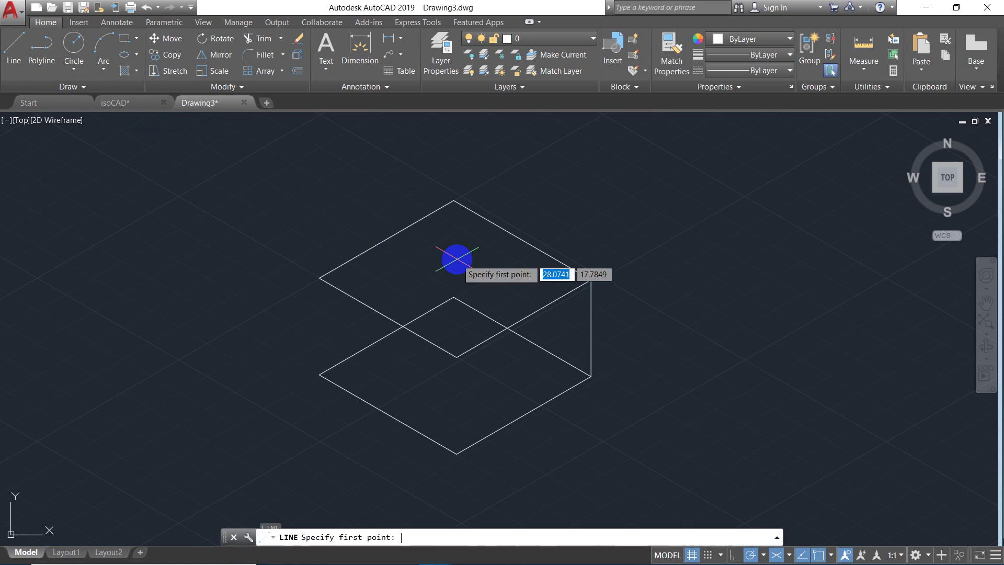
{"action": "left_click", "coordinate": [454, 297]}
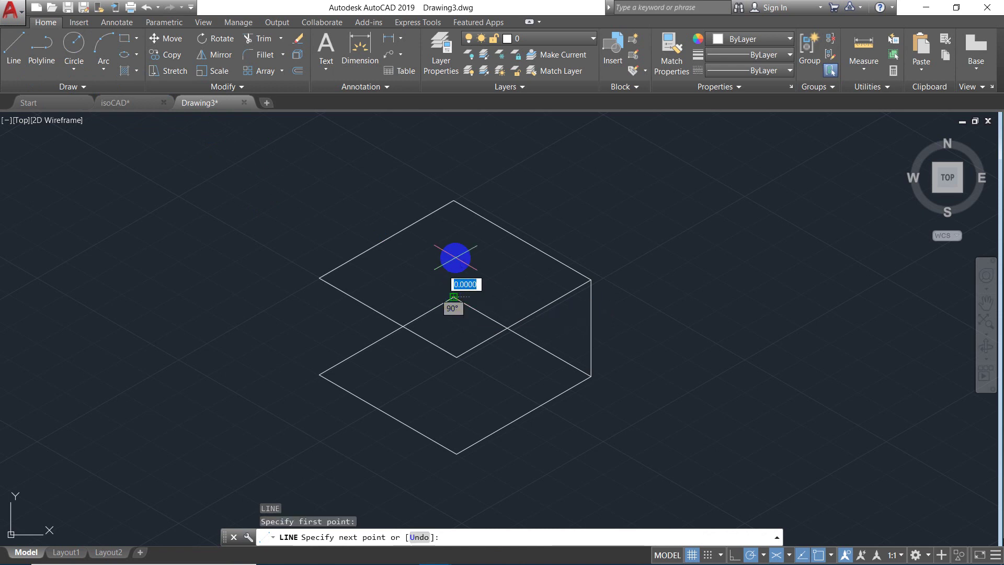
{"action": "left_click", "coordinate": [454, 201]}
{"action": "key", "text": "Escape"}
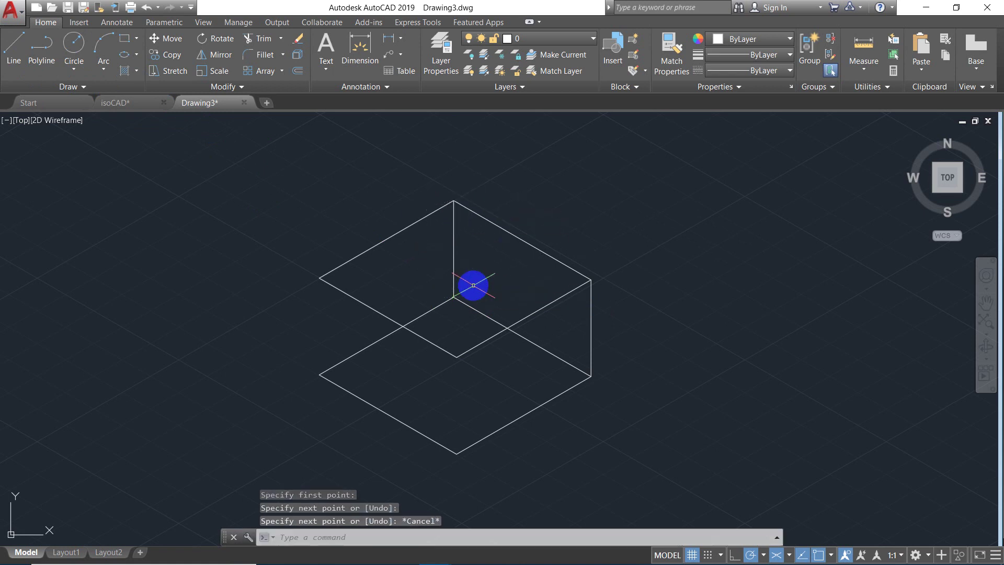
- Draw two more vertical lines, joining the front corners and the left corners of the two rhombuses to complete the box
{"action": "key", "text": "Return"}
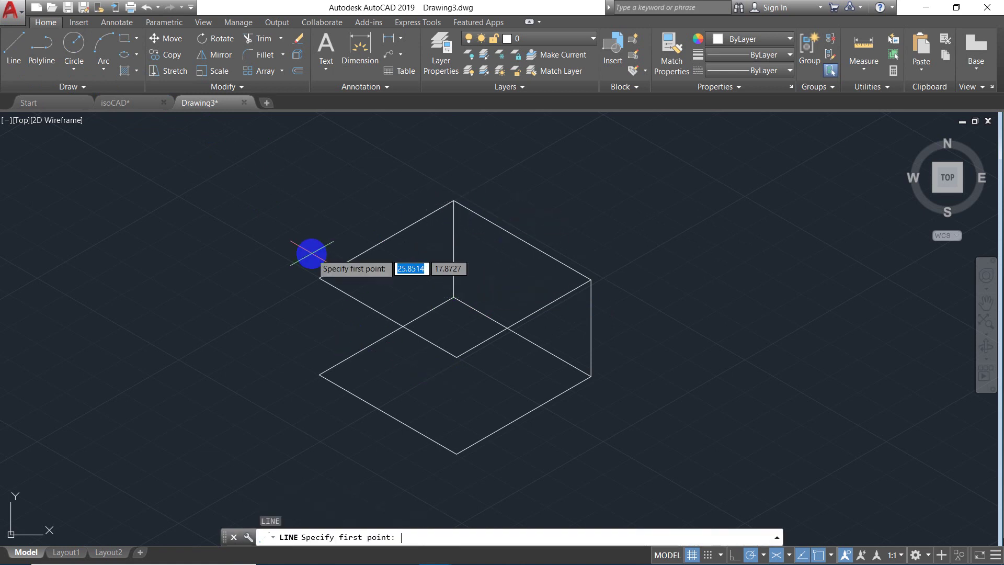
{"action": "left_click", "coordinate": [456, 454]}
{"action": "left_click", "coordinate": [456, 358]}
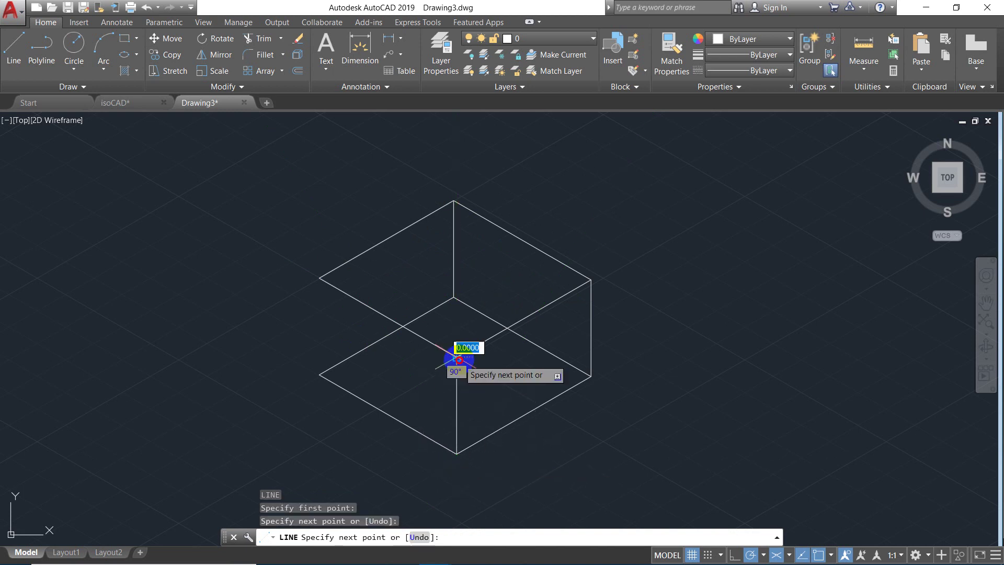
{"action": "key", "text": "Escape"}
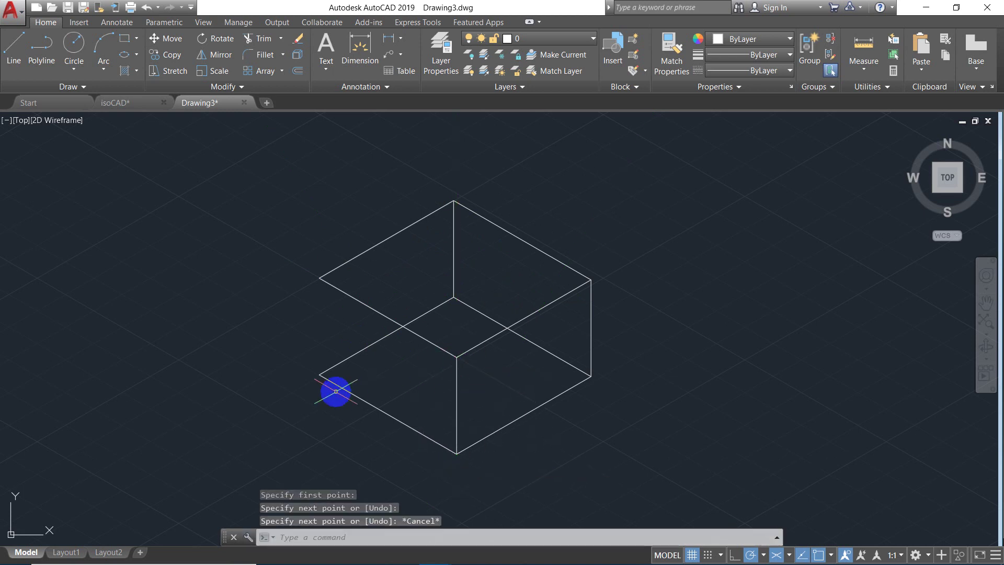
{"action": "key", "text": "Return"}
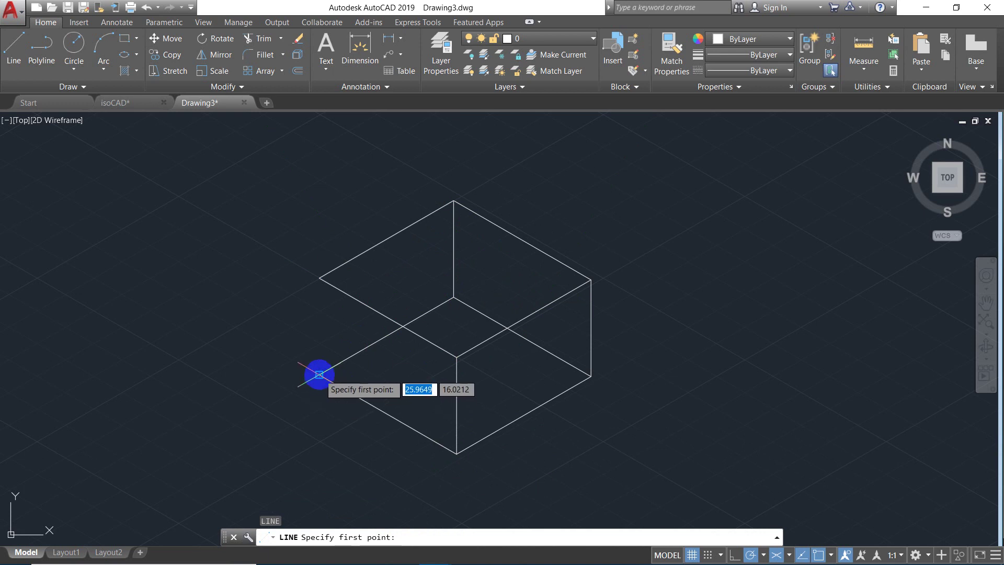
{"action": "left_click", "coordinate": [320, 375]}
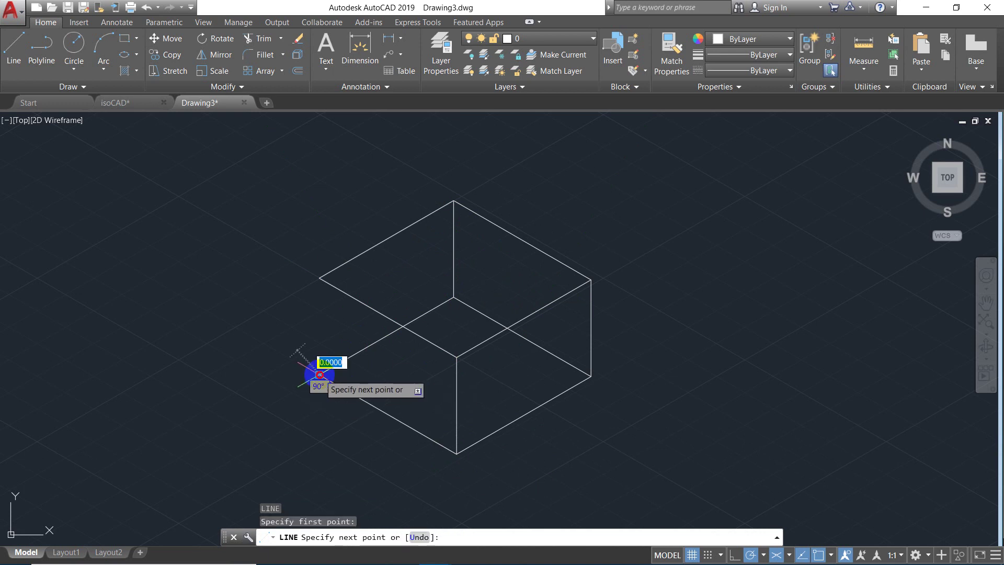
{"action": "left_click", "coordinate": [320, 277]}
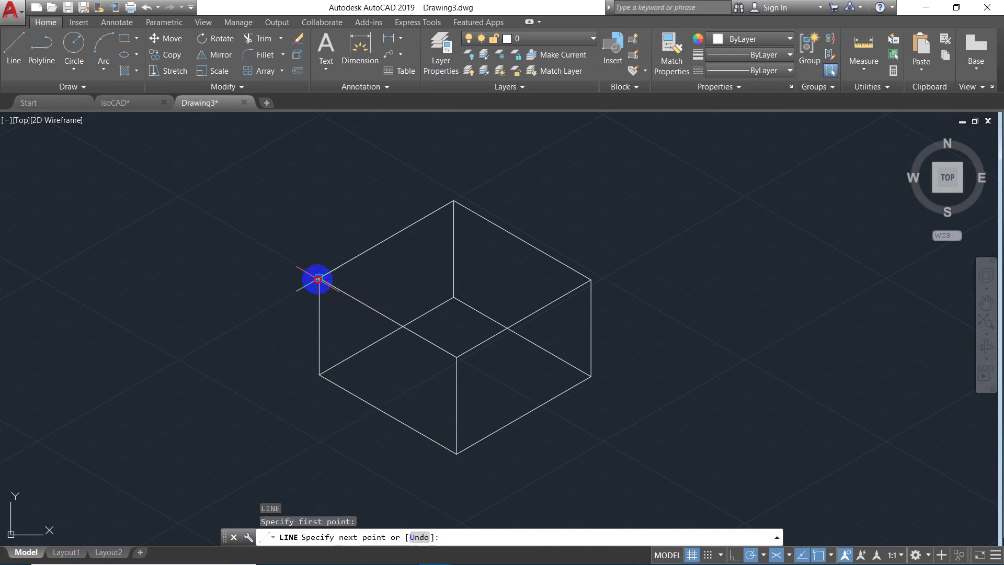
{"action": "key", "text": "Escape"}
{"action": "scroll", "coordinate": [497, 337], "scroll_direction": "down", "scroll_amount": 5}
{"action": "scroll", "coordinate": [497, 338], "scroll_direction": "up", "scroll_amount": 5}
{"action": "scroll", "coordinate": [497, 337], "scroll_direction": "up", "scroll_amount": 2}
{"action": "scroll", "coordinate": [498, 337], "scroll_direction": "down", "scroll_amount": 6}
{"action": "scroll", "coordinate": [497, 338], "scroll_direction": "up", "scroll_amount": 4}
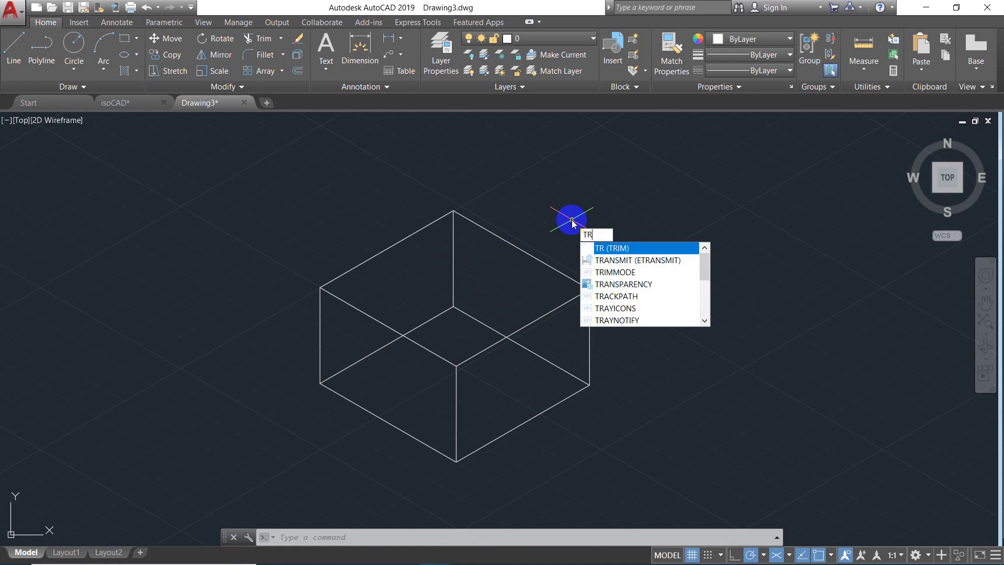
- Trim the lower rhombus's two hidden back edges where they run behind the upper rhombus, and end the Trim command
{"action": "key", "text": "Return"}
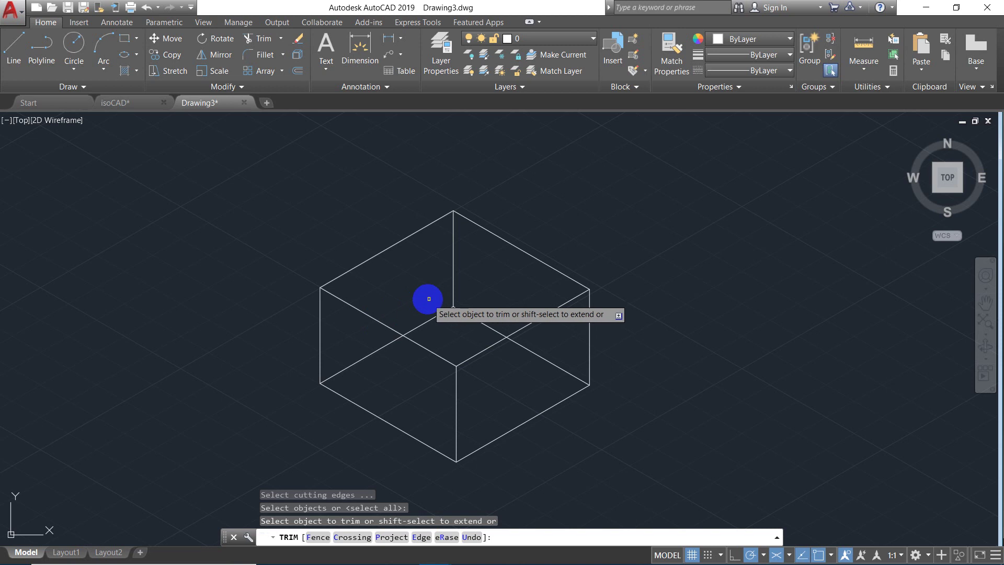
{"action": "scroll", "coordinate": [441, 306], "scroll_direction": "up", "scroll_amount": 6}
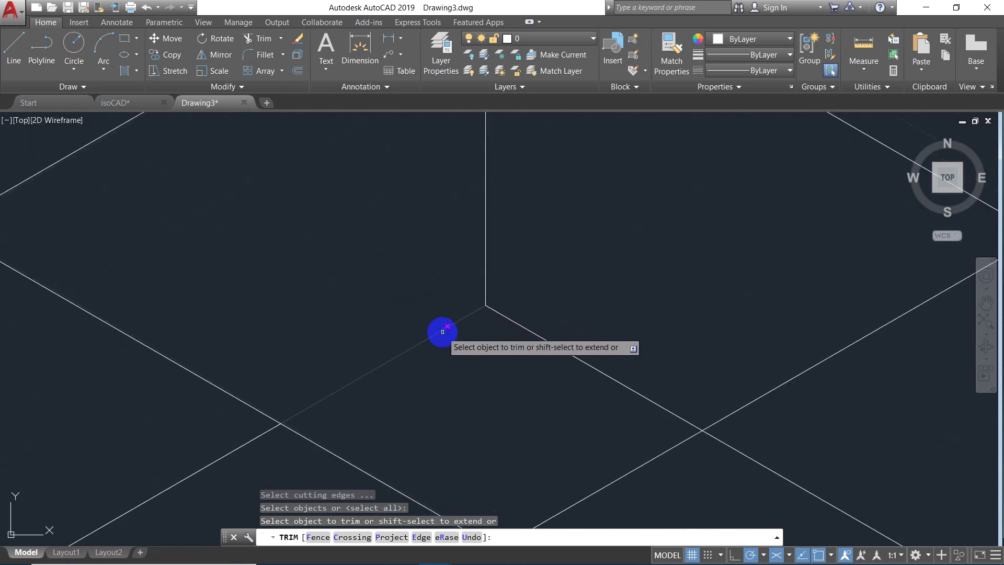
{"action": "left_click", "coordinate": [442, 332]}
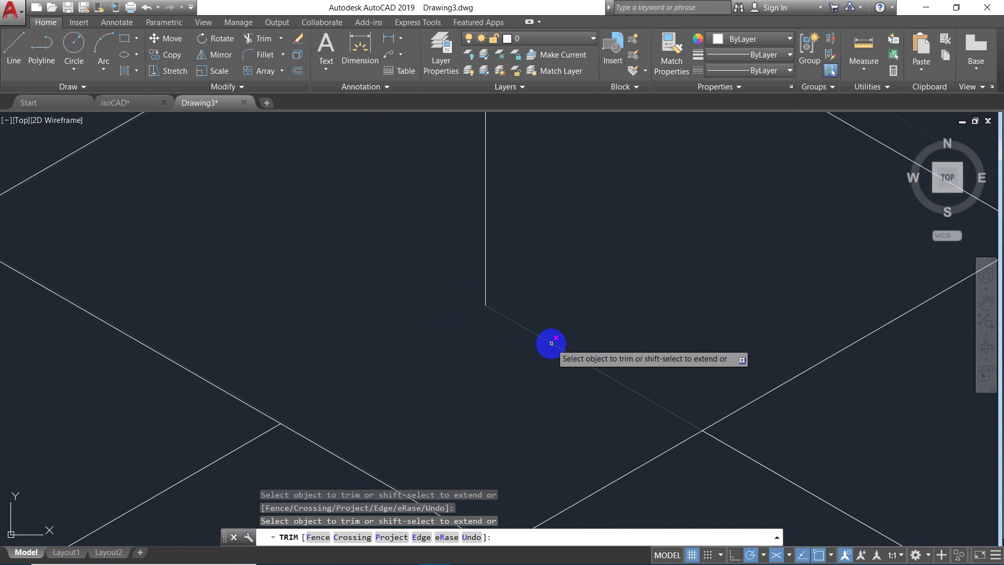
{"action": "scroll", "coordinate": [397, 352], "scroll_direction": "down", "scroll_amount": 4}
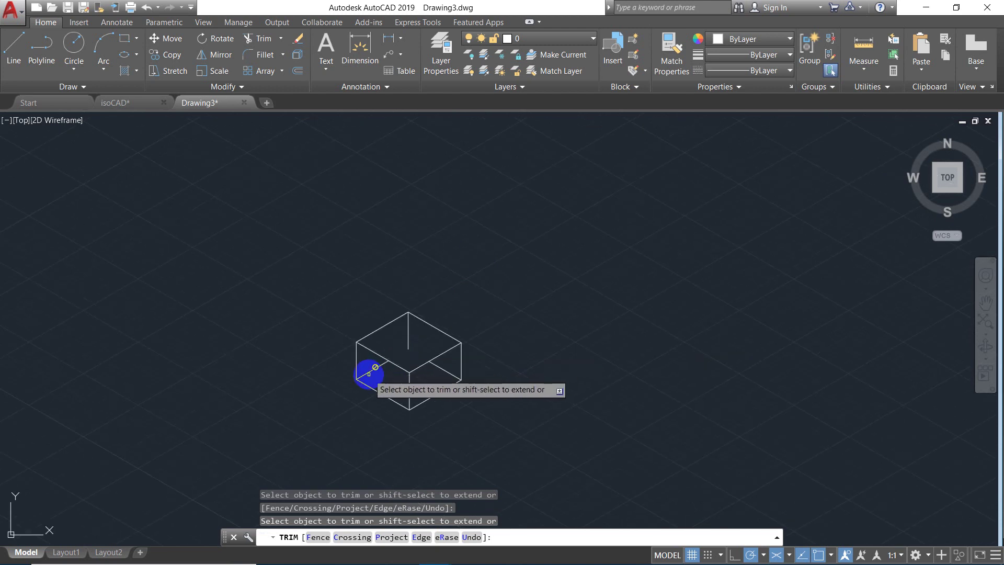
{"action": "scroll", "coordinate": [368, 373], "scroll_direction": "up", "scroll_amount": 8}
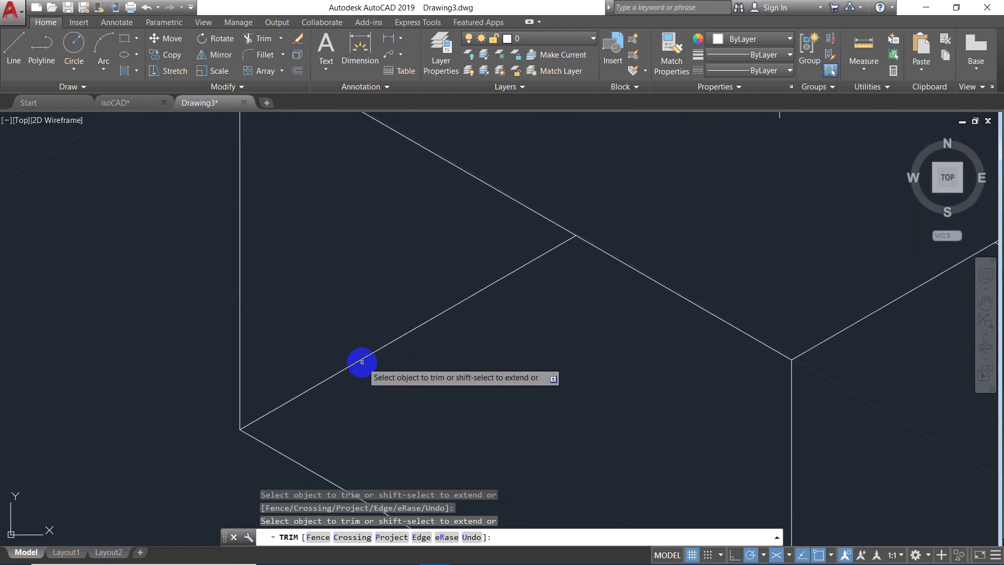
{"action": "scroll", "coordinate": [879, 399], "scroll_direction": "down", "scroll_amount": 7}
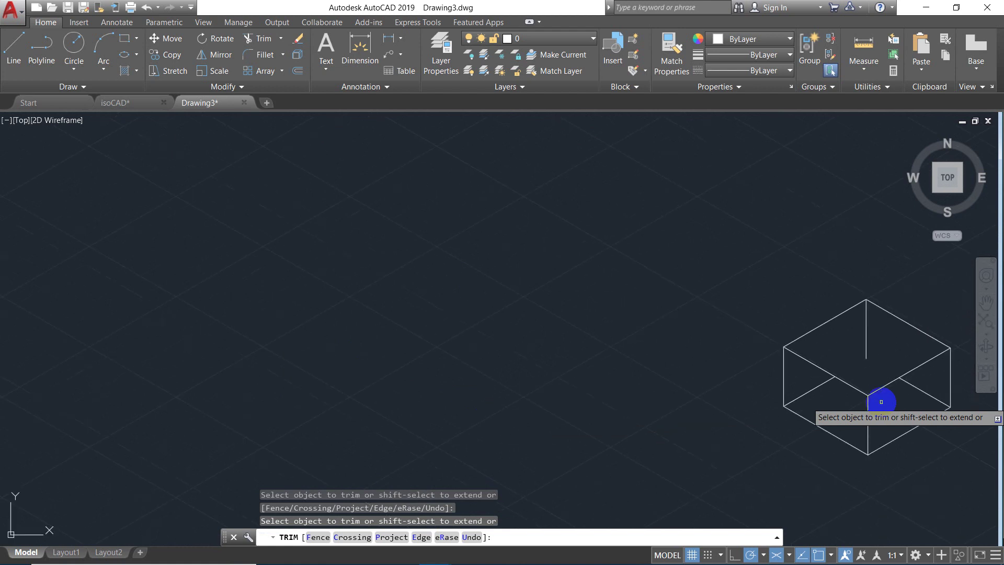
{"action": "scroll", "coordinate": [948, 380], "scroll_direction": "up", "scroll_amount": 7}
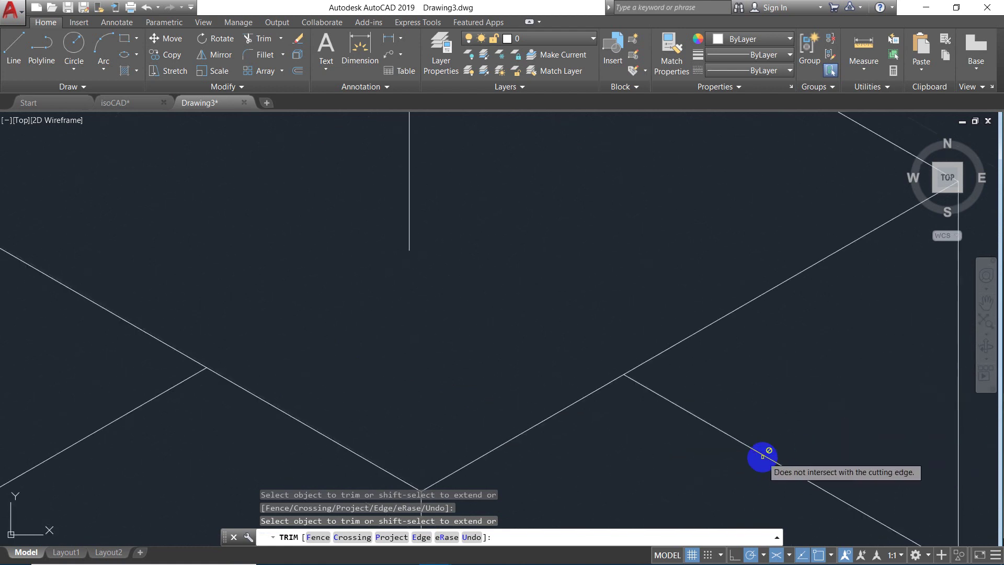
{"action": "scroll", "coordinate": [543, 313], "scroll_direction": "down", "scroll_amount": 4}
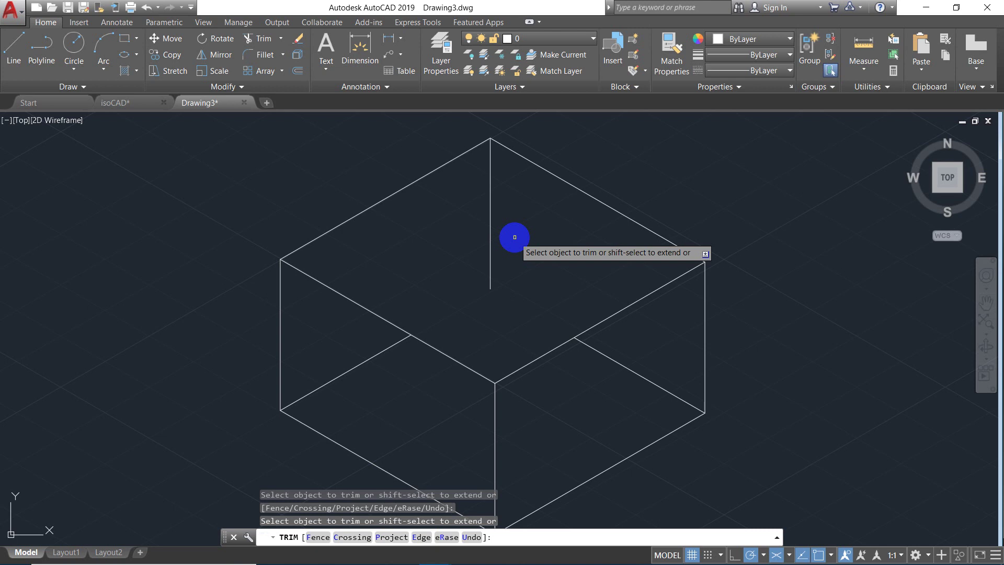
{"action": "key", "text": "Escape"}
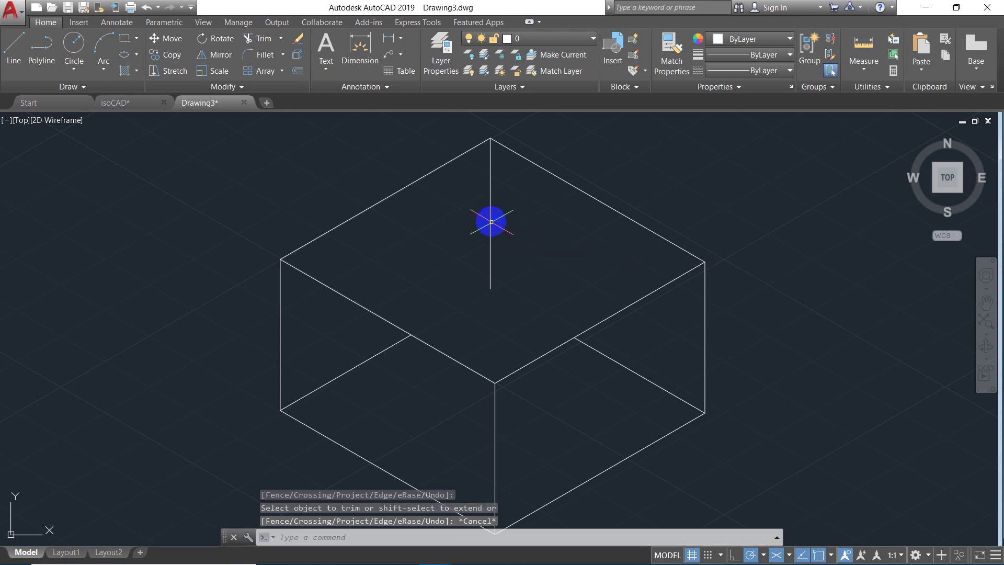
- Erase the hidden back vertical line and the two leftover pieces of the lower rhombus's back edges
{"action": "left_click", "coordinate": [492, 224]}
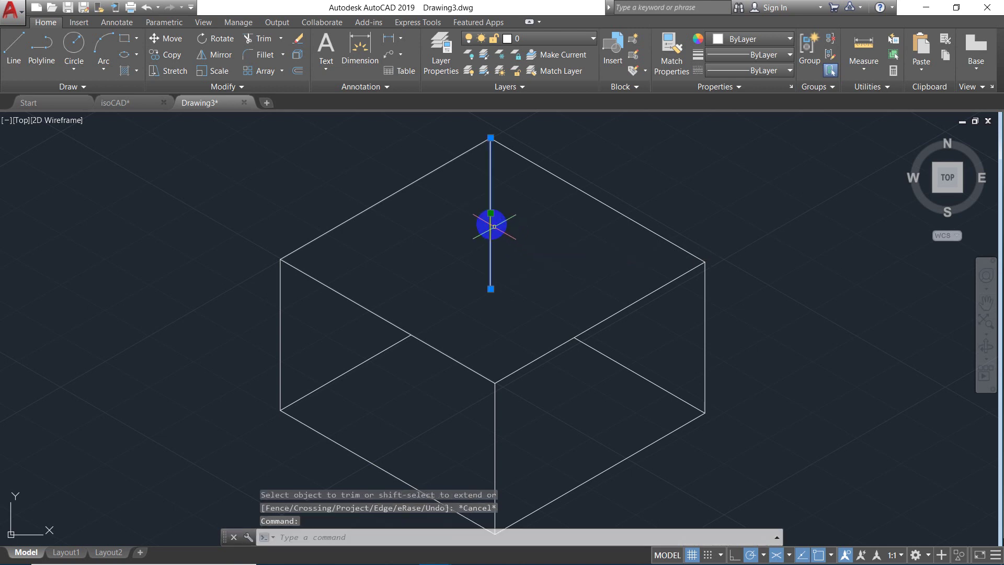
{"action": "left_click", "coordinate": [649, 376]}
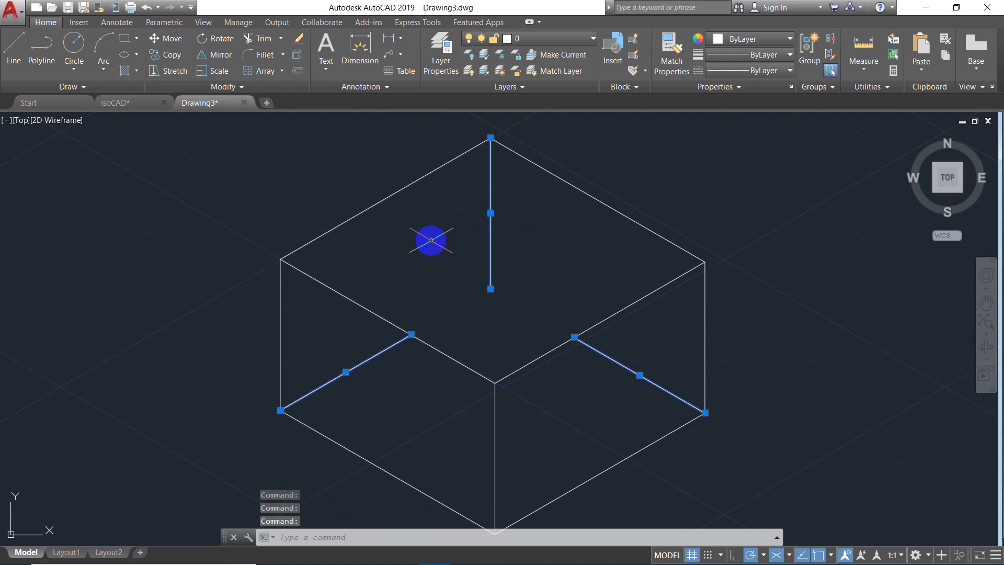
{"action": "right_click", "coordinate": [431, 240]}
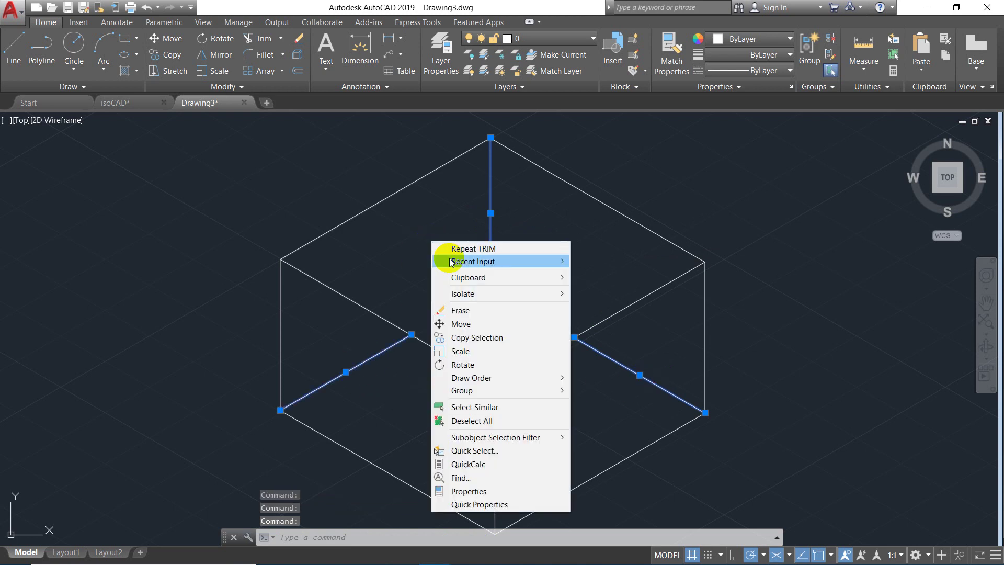
{"action": "left_click", "coordinate": [454, 311]}
{"action": "scroll", "coordinate": [454, 311], "scroll_direction": "down", "scroll_amount": 6}
{"action": "scroll", "coordinate": [452, 309], "scroll_direction": "up", "scroll_amount": 6}
{"action": "scroll", "coordinate": [451, 309], "scroll_direction": "down", "scroll_amount": 4}
{"action": "scroll", "coordinate": [452, 309], "scroll_direction": "up", "scroll_amount": 2}
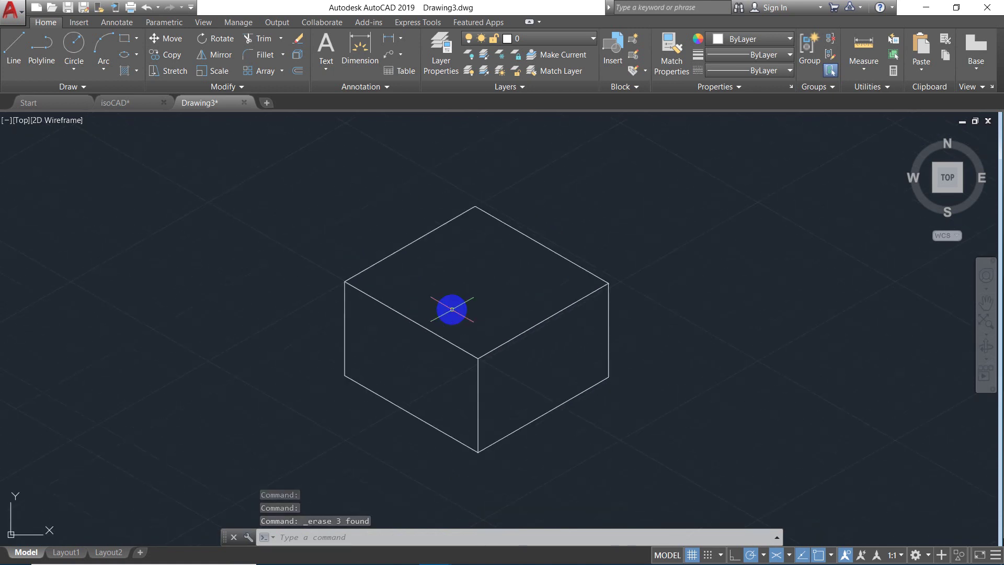
{"action": "scroll", "coordinate": [452, 309], "scroll_direction": "down", "scroll_amount": 2}
{"action": "scroll", "coordinate": [452, 309], "scroll_direction": "up", "scroll_amount": 4}
{"action": "scroll", "coordinate": [452, 309], "scroll_direction": "down", "scroll_amount": 4}
{"action": "scroll", "coordinate": [452, 309], "scroll_direction": "up", "scroll_amount": 4}
{"action": "scroll", "coordinate": [452, 309], "scroll_direction": "down", "scroll_amount": 4}
{"action": "scroll", "coordinate": [452, 309], "scroll_direction": "up", "scroll_amount": 4}
{"action": "scroll", "coordinate": [452, 309], "scroll_direction": "down", "scroll_amount": 2}
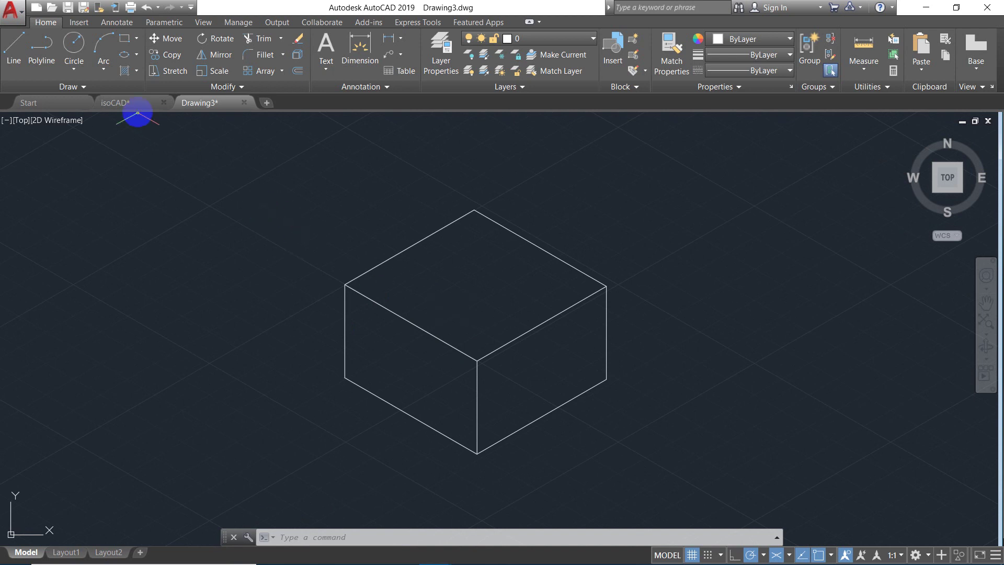
- Draw connected lines outlining a small rhombus at the top face's front corner, with its inward side about 1.14 units at 30°
{"action": "left_click", "coordinate": [22, 52]}
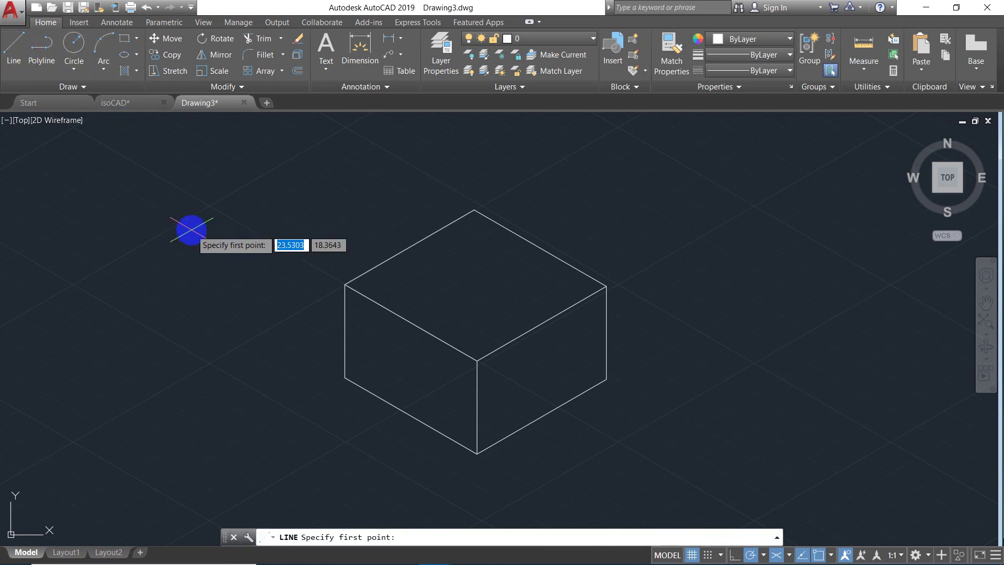
{"action": "left_click", "coordinate": [477, 361]}
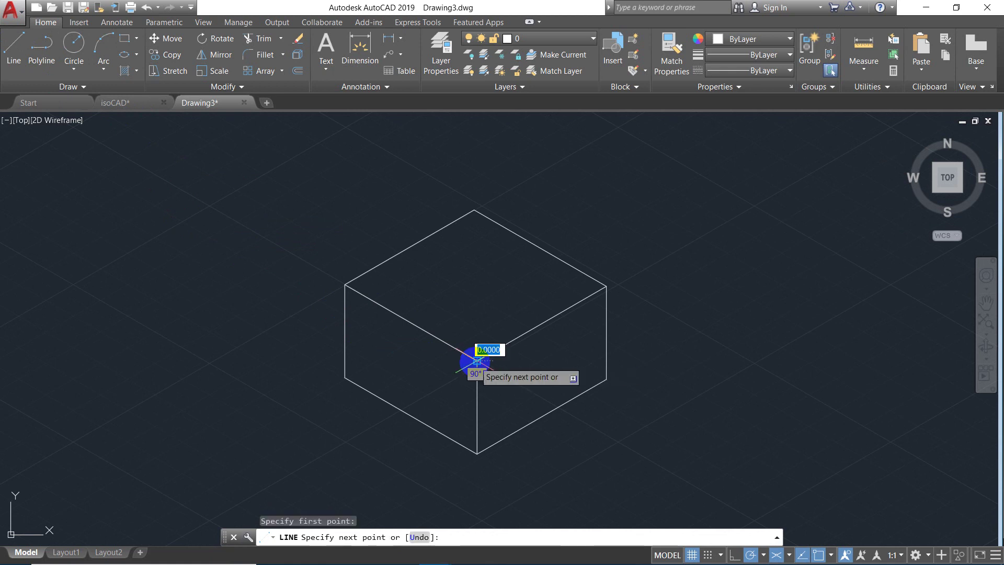
{"action": "left_click", "coordinate": [425, 332]}
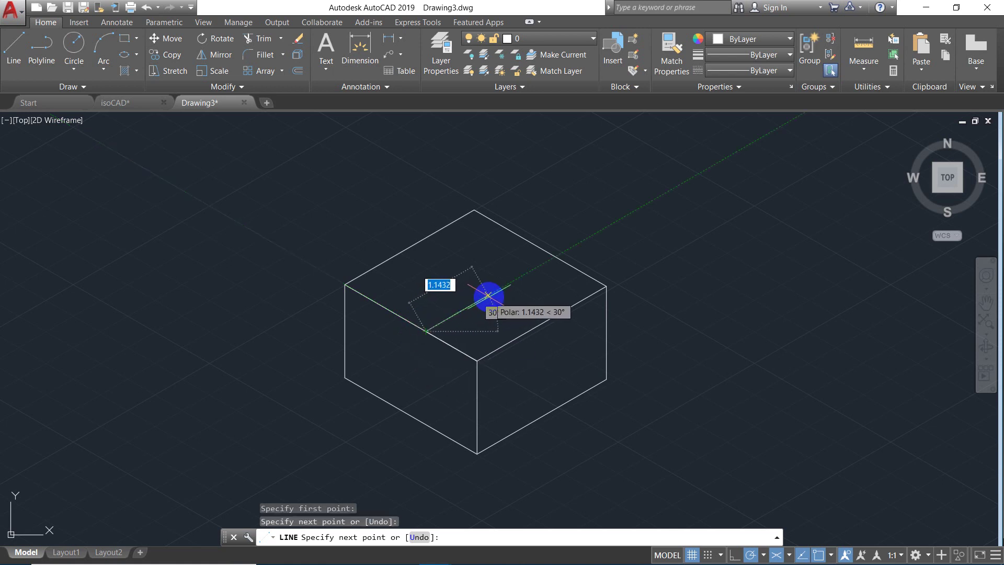
{"action": "left_click", "coordinate": [488, 296]}
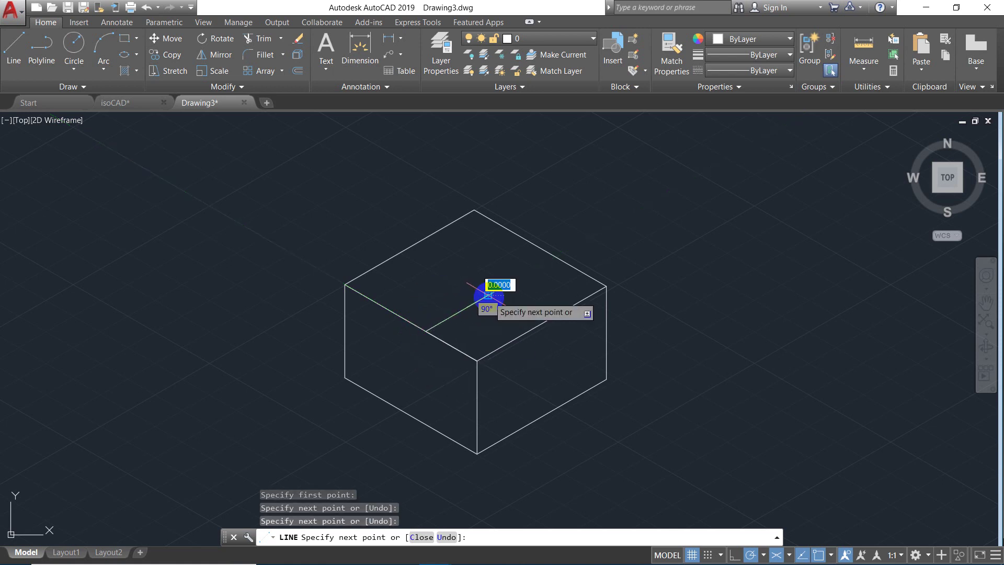
{"action": "left_click", "coordinate": [540, 324]}
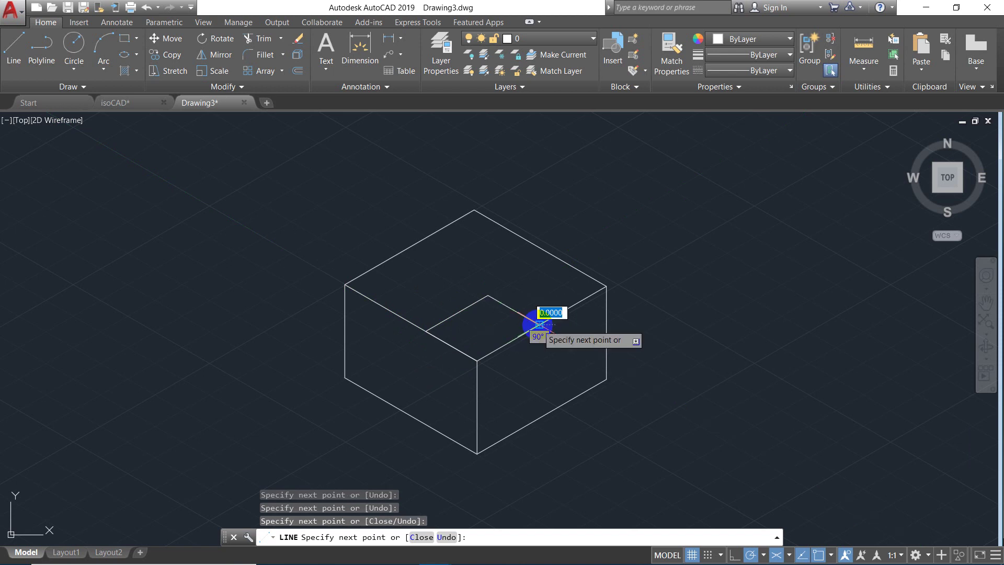
- Continue the line vertically down the right face, then about 1.14 units at 210° to the front vertical edge, and end the Line command
{"action": "left_click", "coordinate": [539, 375]}
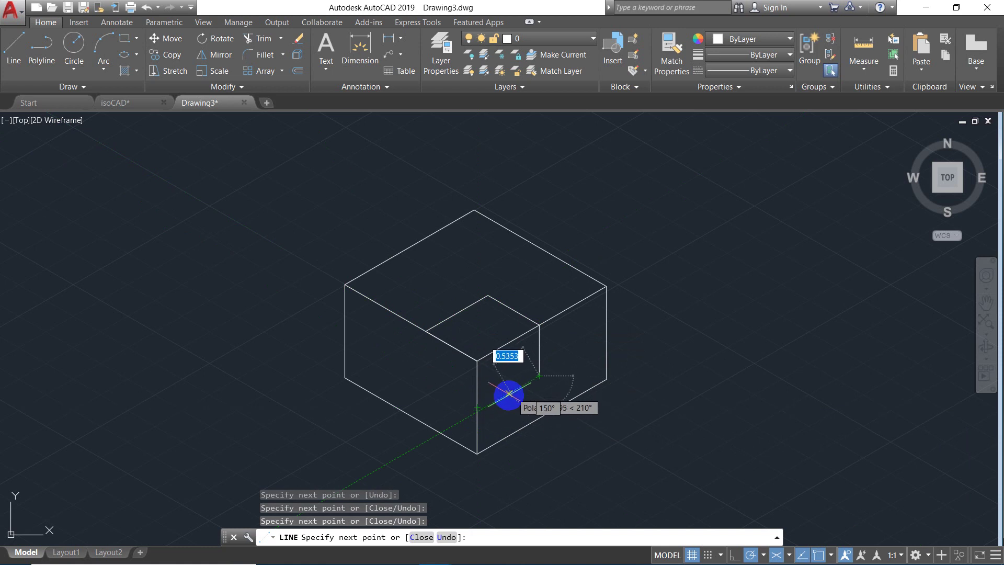
{"action": "scroll", "coordinate": [462, 425], "scroll_direction": "up", "scroll_amount": 5}
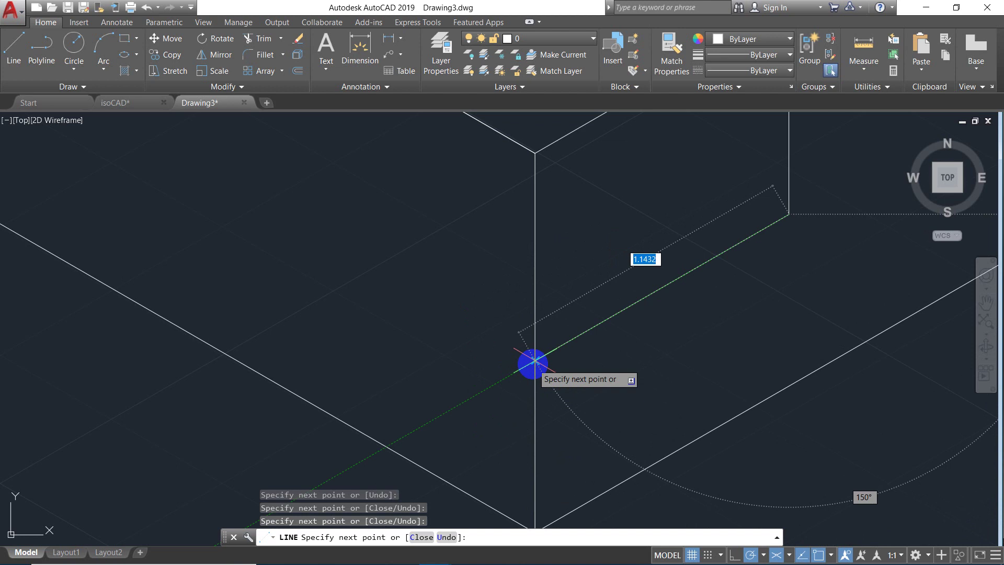
{"action": "left_click", "coordinate": [534, 361]}
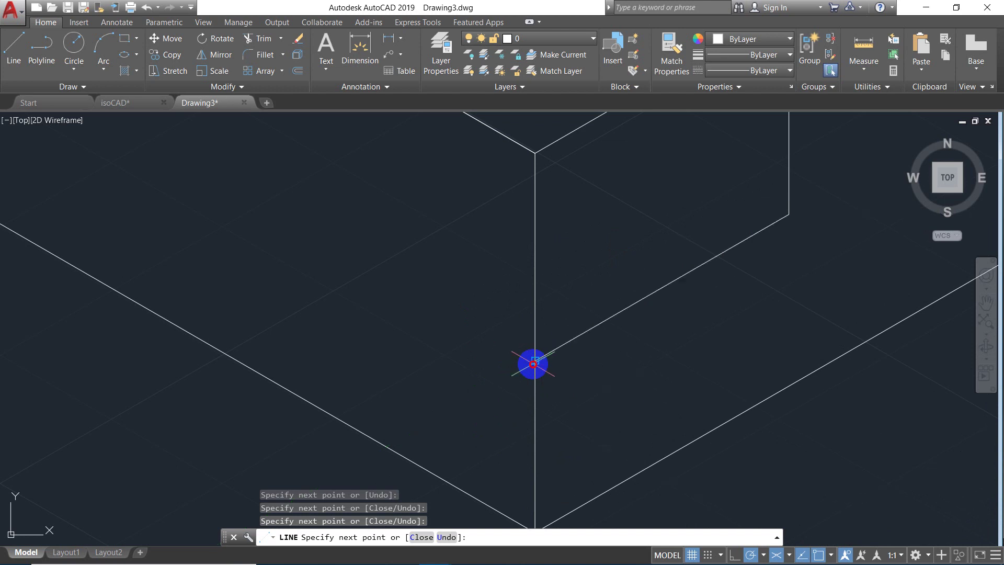
{"action": "scroll", "coordinate": [657, 366], "scroll_direction": "down", "scroll_amount": 5}
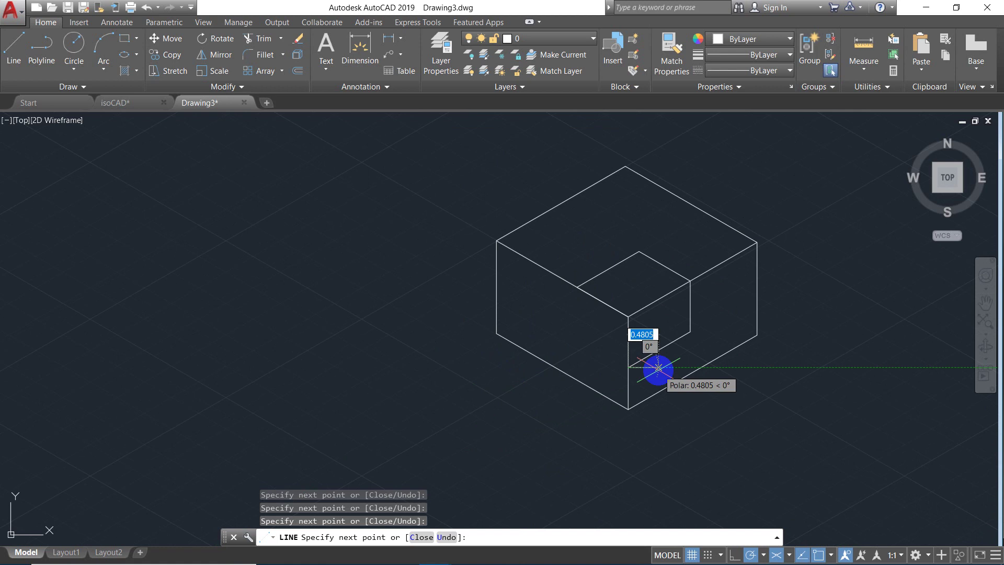
{"action": "scroll", "coordinate": [658, 368], "scroll_direction": "up", "scroll_amount": 4}
{"action": "scroll", "coordinate": [657, 364], "scroll_direction": "down", "scroll_amount": 2}
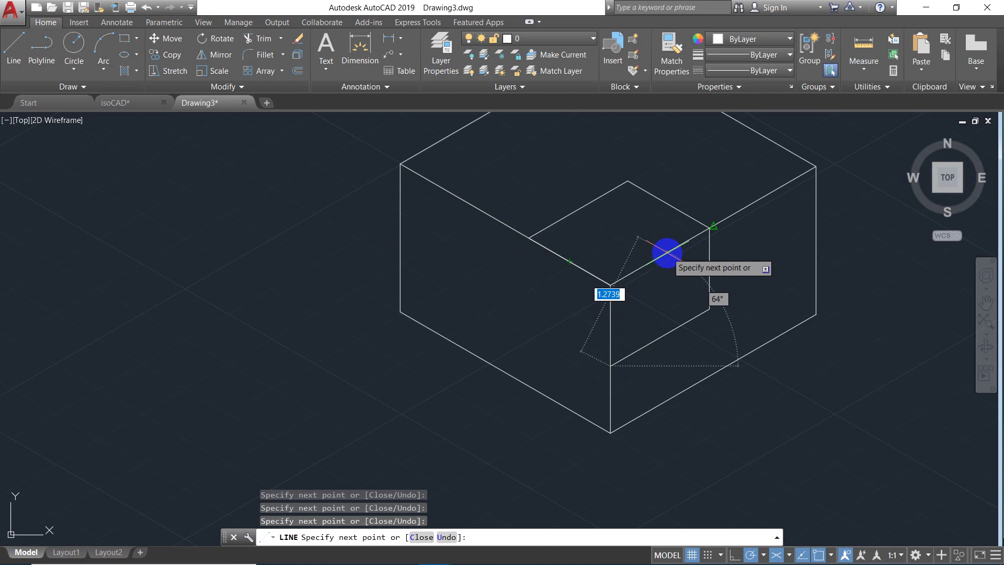
{"action": "key", "text": "Escape"}
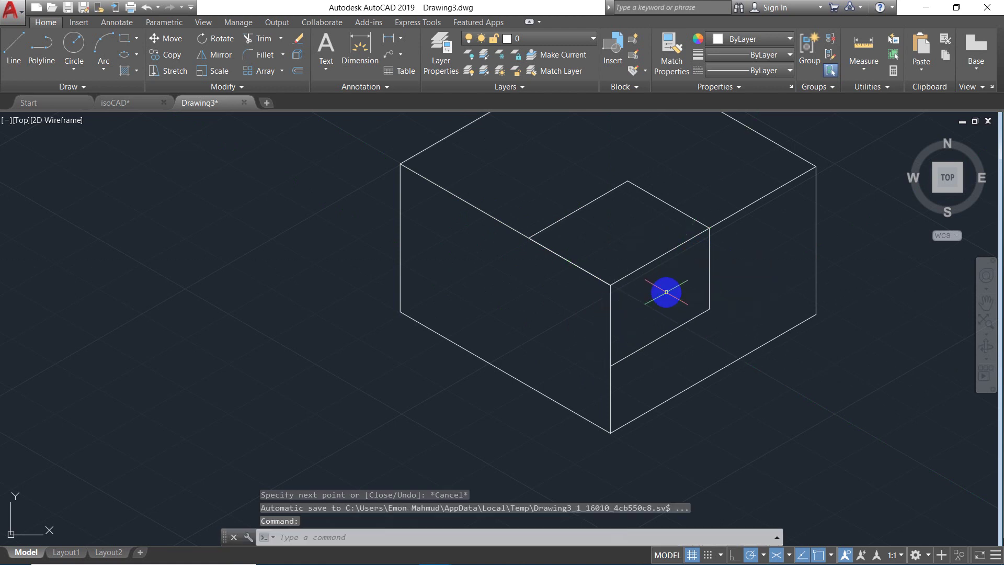
- Draw a line on the left face from directly below the small rhombus's left corner to the notch's lower end on the front vertical edge
{"action": "scroll", "coordinate": [664, 274], "scroll_direction": "up", "scroll_amount": 4}
{"action": "scroll", "coordinate": [665, 274], "scroll_direction": "down", "scroll_amount": 2}
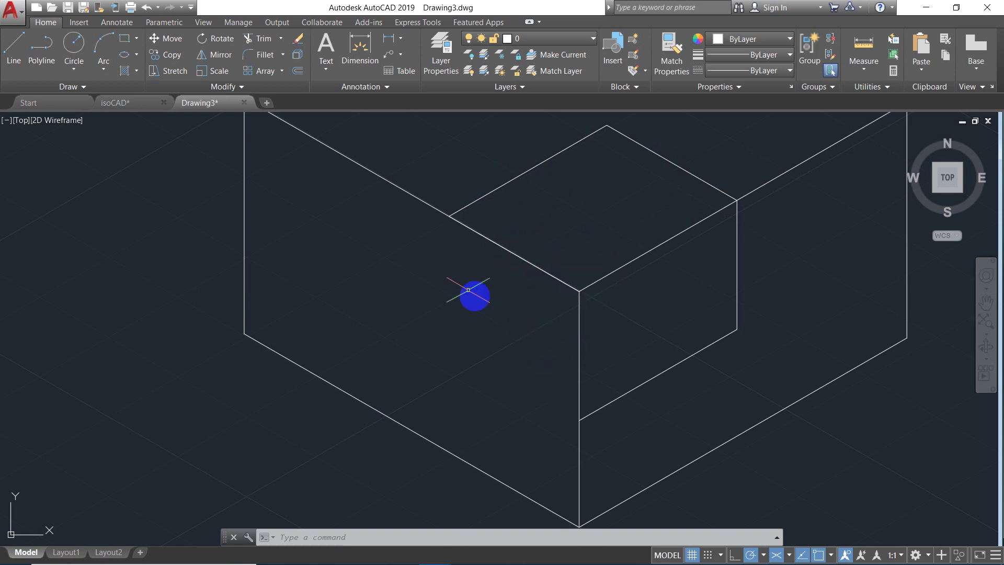
{"action": "left_click", "coordinate": [13, 53]}
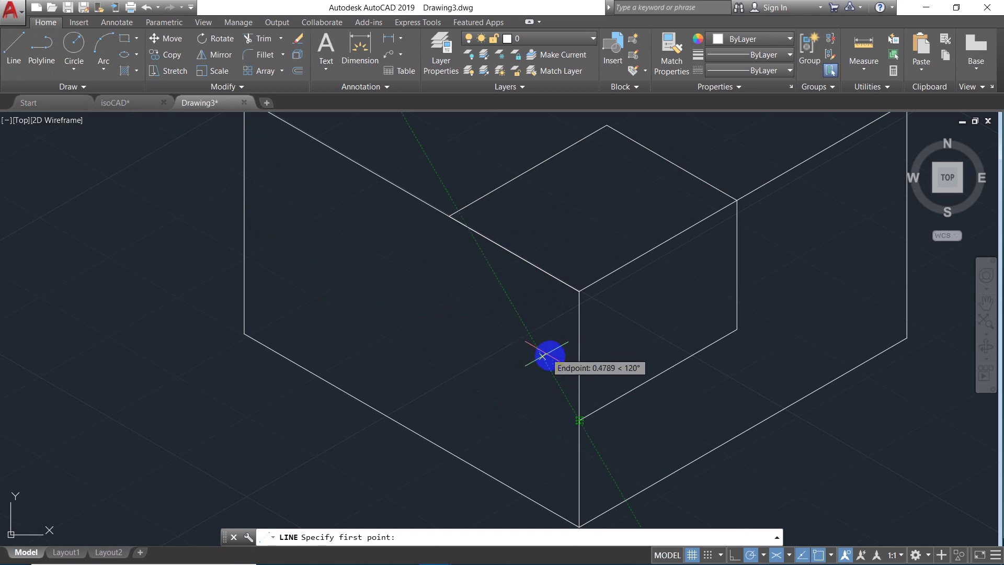
{"action": "scroll", "coordinate": [591, 369], "scroll_direction": "up", "scroll_amount": 2}
{"action": "scroll", "coordinate": [588, 365], "scroll_direction": "down", "scroll_amount": 4}
{"action": "scroll", "coordinate": [563, 395], "scroll_direction": "up", "scroll_amount": 5}
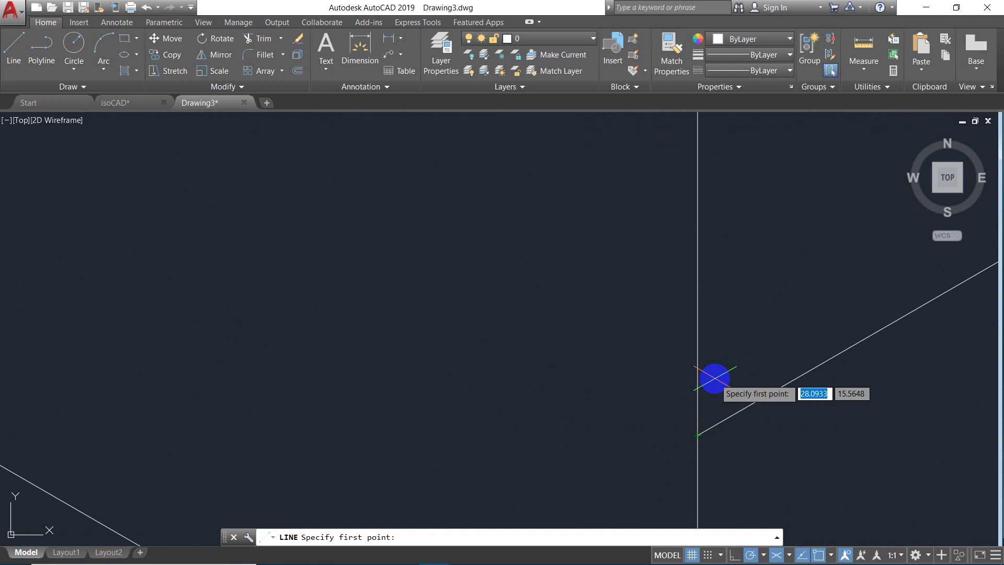
{"action": "scroll", "coordinate": [583, 383], "scroll_direction": "down", "scroll_amount": 5}
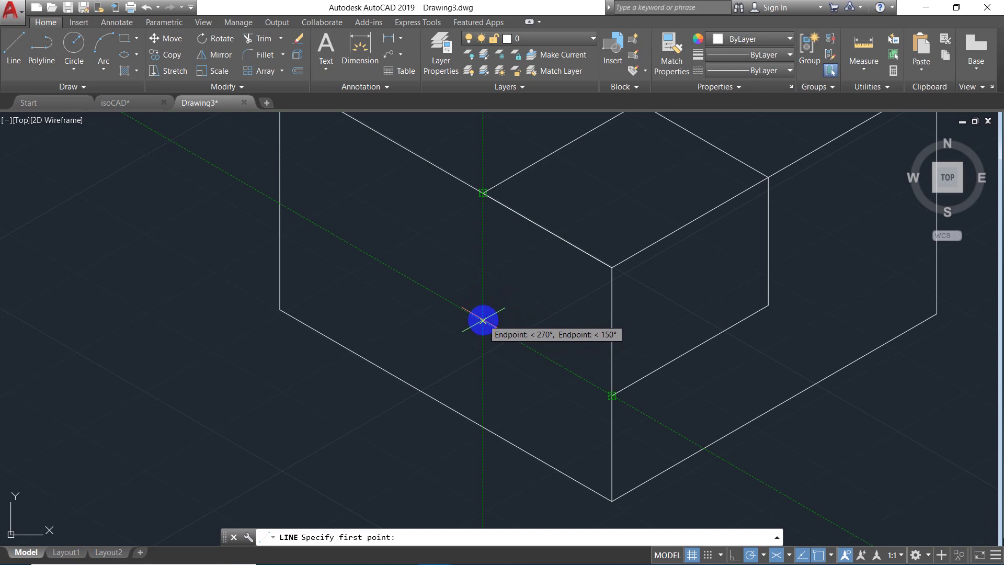
{"action": "left_click", "coordinate": [483, 320]}
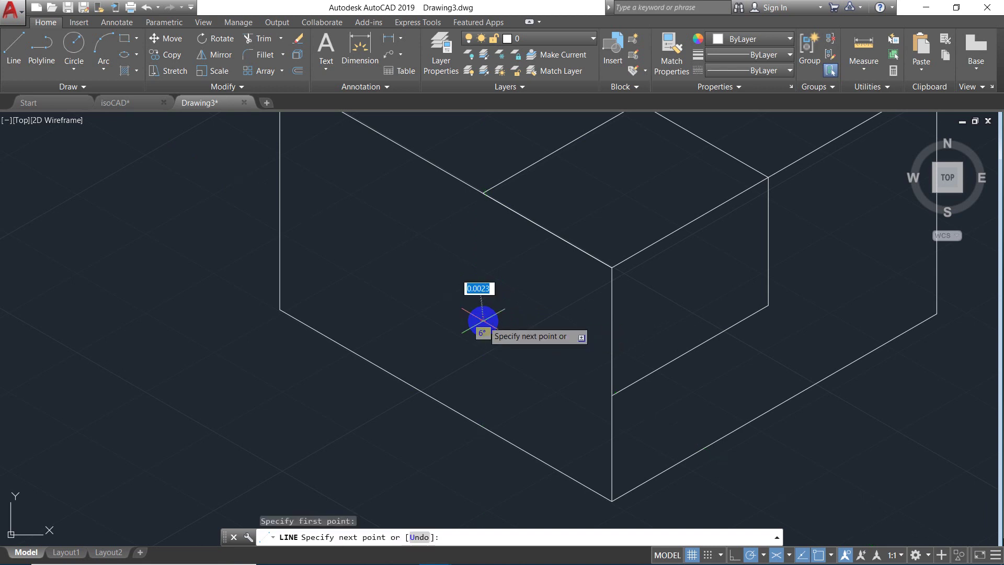
{"action": "left_click", "coordinate": [612, 395]}
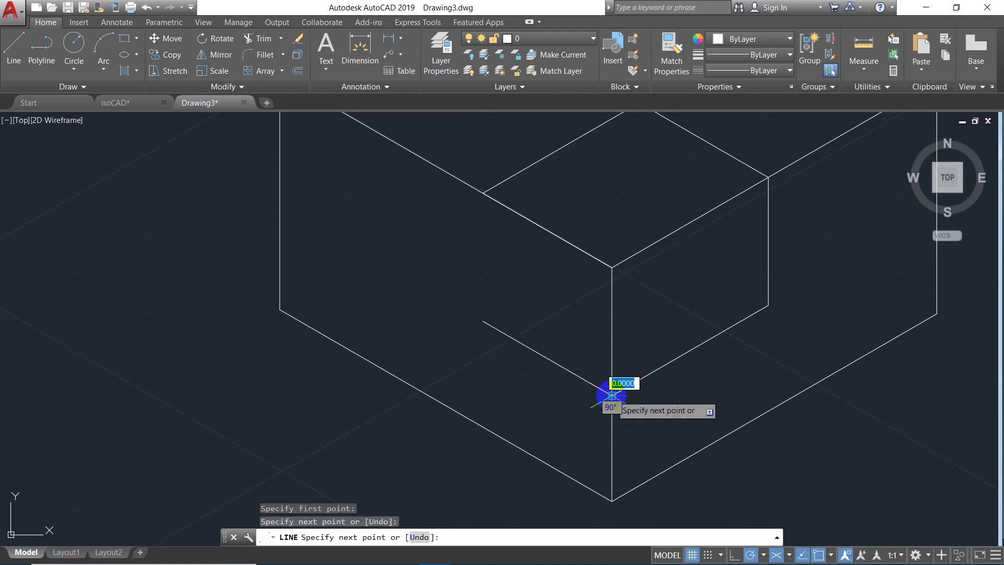
{"action": "key", "text": "Escape"}
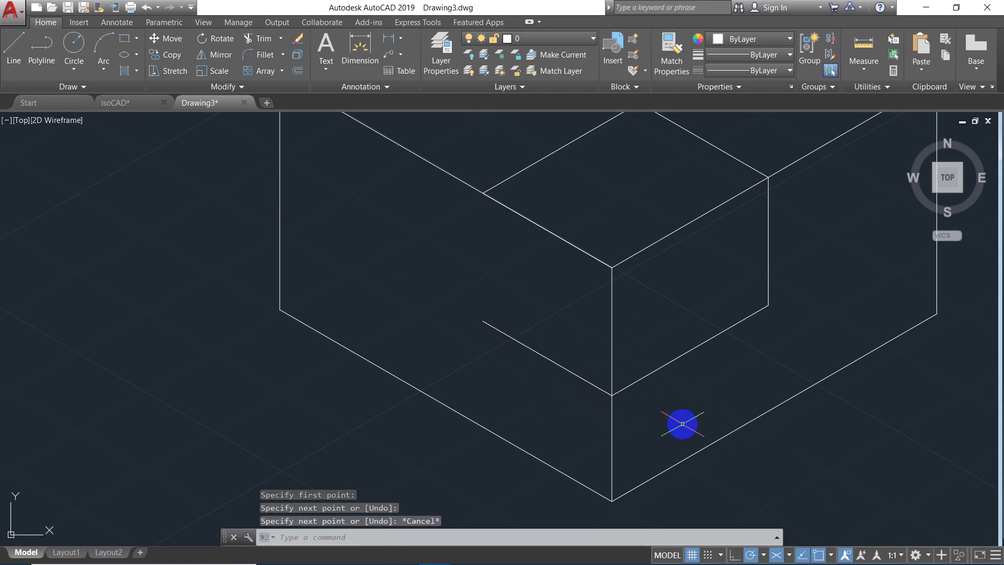
- Draw a vertical line from the notch's lower-left corner up to the small rhombus's left corner, and end the Line command
{"action": "key", "text": "Return"}
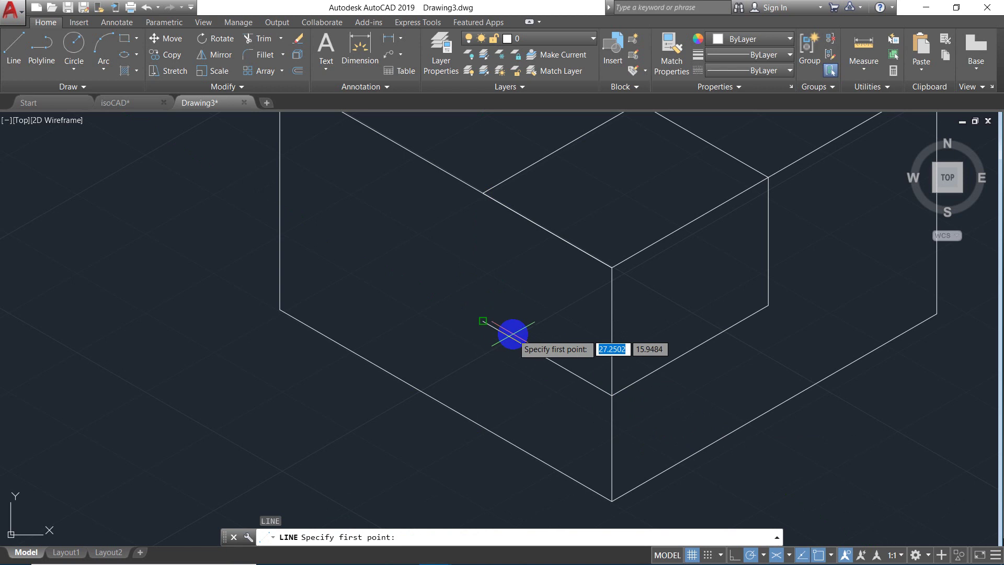
{"action": "left_click", "coordinate": [483, 320]}
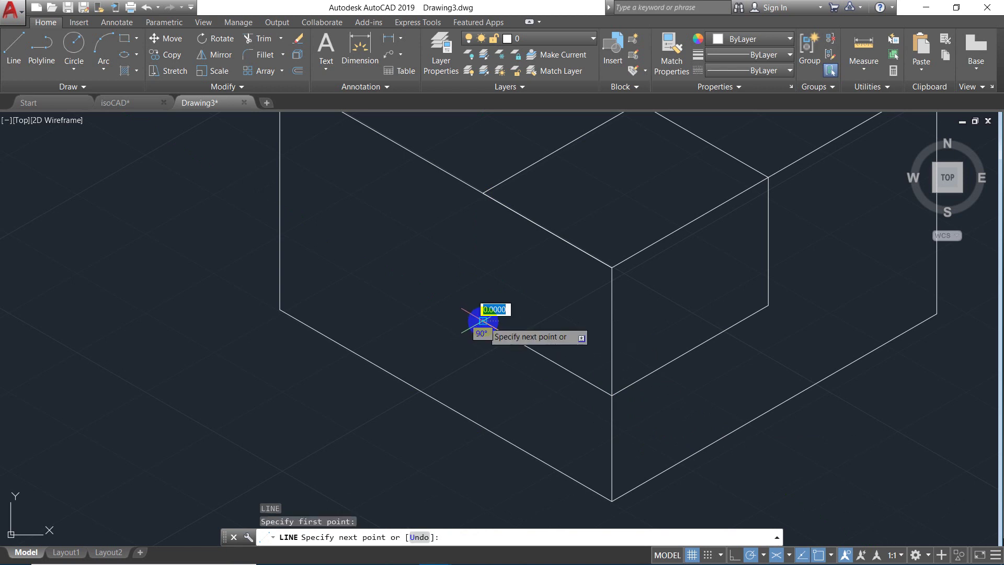
{"action": "left_click", "coordinate": [483, 193]}
{"action": "key", "text": "Escape"}
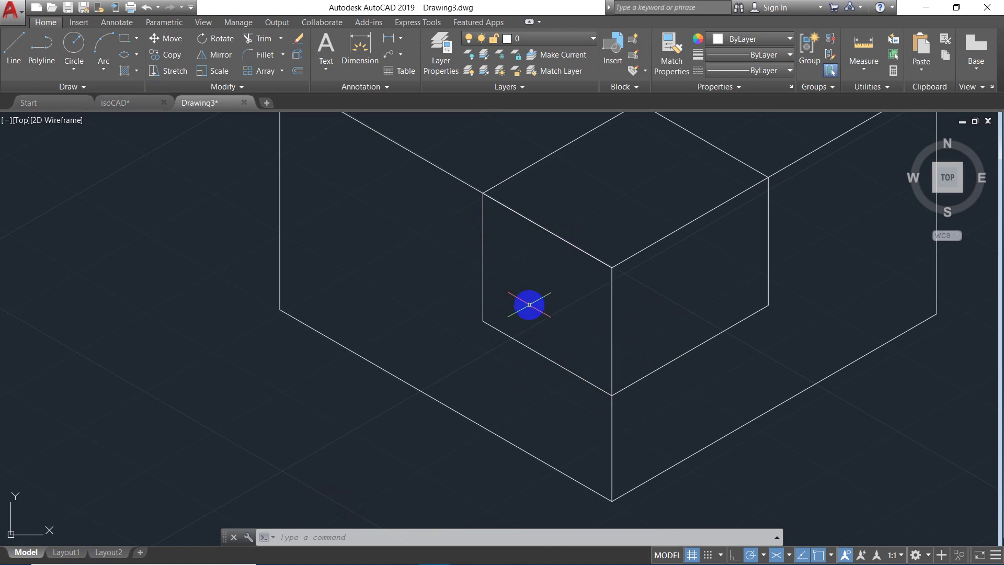
{"action": "scroll", "coordinate": [529, 305], "scroll_direction": "down", "scroll_amount": 5}
{"action": "left_click", "coordinate": [529, 243]}
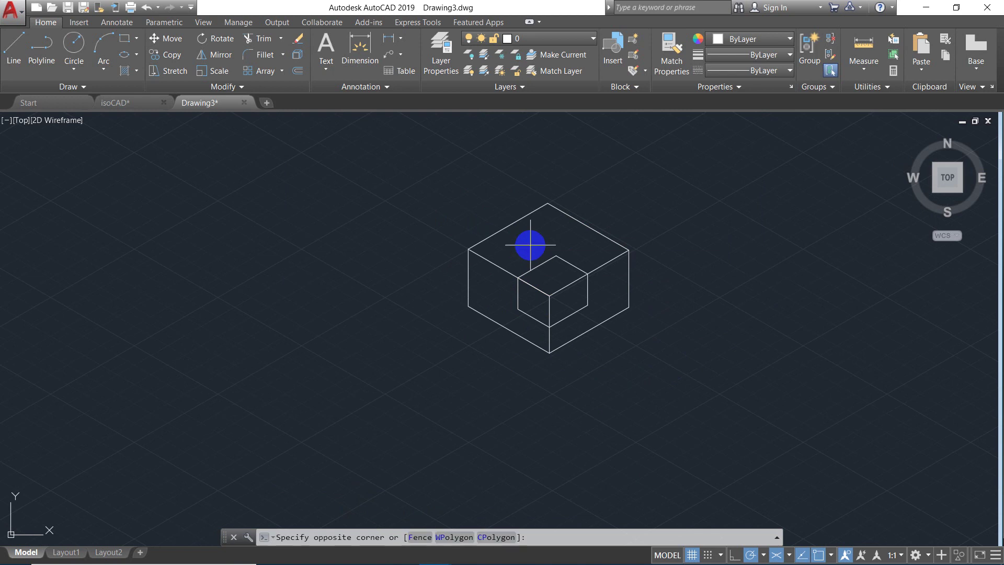
{"action": "scroll", "coordinate": [530, 244], "scroll_direction": "up", "scroll_amount": 5}
{"action": "scroll", "coordinate": [530, 244], "scroll_direction": "down", "scroll_amount": 2}
{"action": "scroll", "coordinate": [530, 244], "scroll_direction": "down", "scroll_amount": 2}
{"action": "scroll", "coordinate": [531, 245], "scroll_direction": "up", "scroll_amount": 4}
{"action": "scroll", "coordinate": [530, 244], "scroll_direction": "down", "scroll_amount": 4}
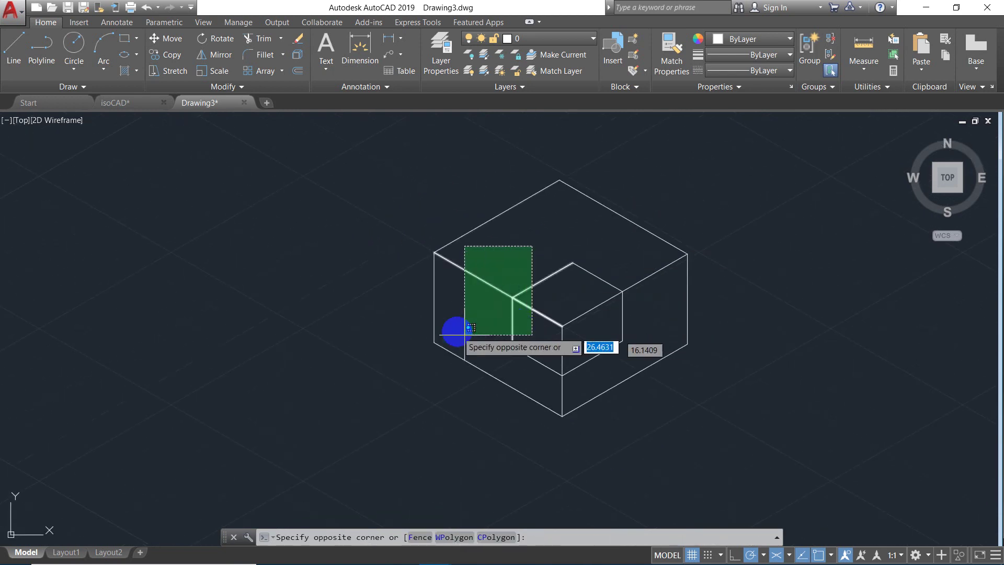
{"action": "left_click", "coordinate": [621, 257]}
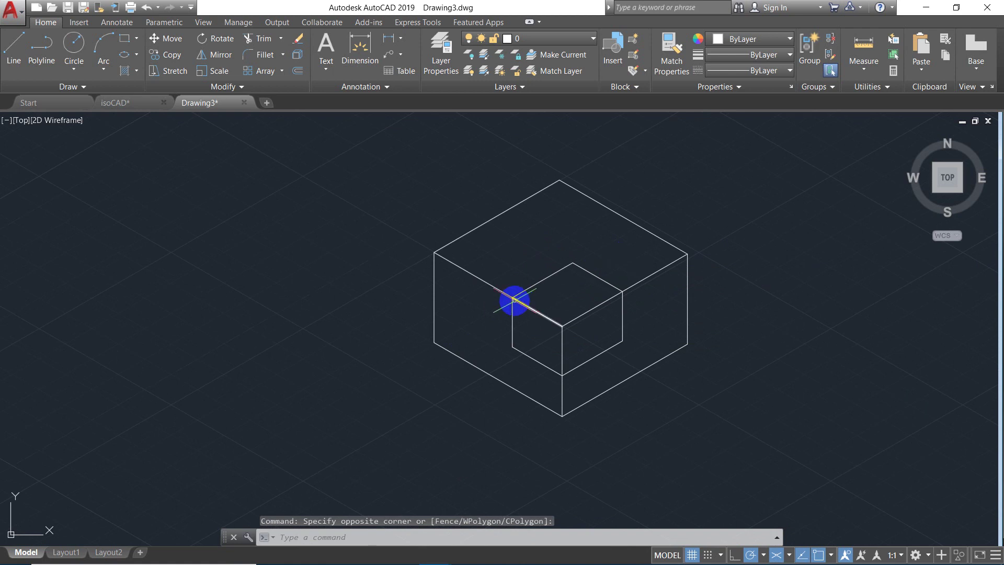
- Trim away the parts of the top face's right front edge and the front vertical edge that lie inside the notch
{"action": "scroll", "coordinate": [488, 311], "scroll_direction": "up", "scroll_amount": 2}
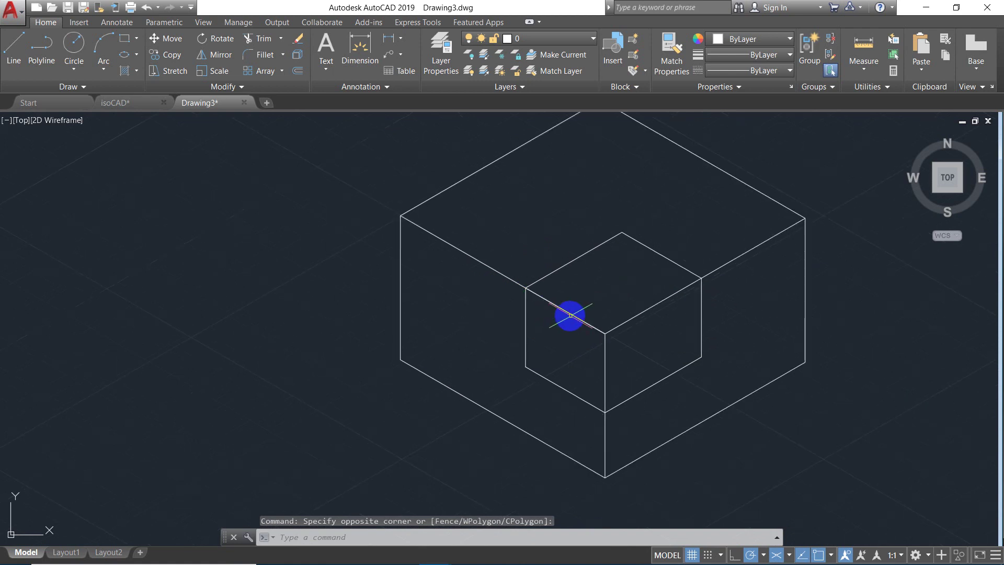
{"action": "type", "text": "TR"}
{"action": "key", "text": "Return"}
{"action": "key", "text": "Return"}
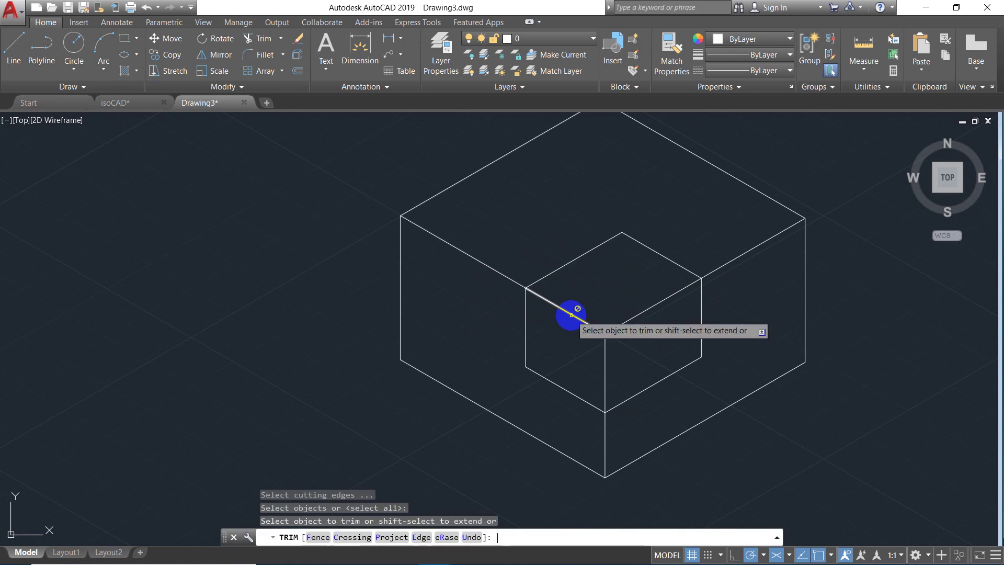
{"action": "left_click", "coordinate": [630, 318]}
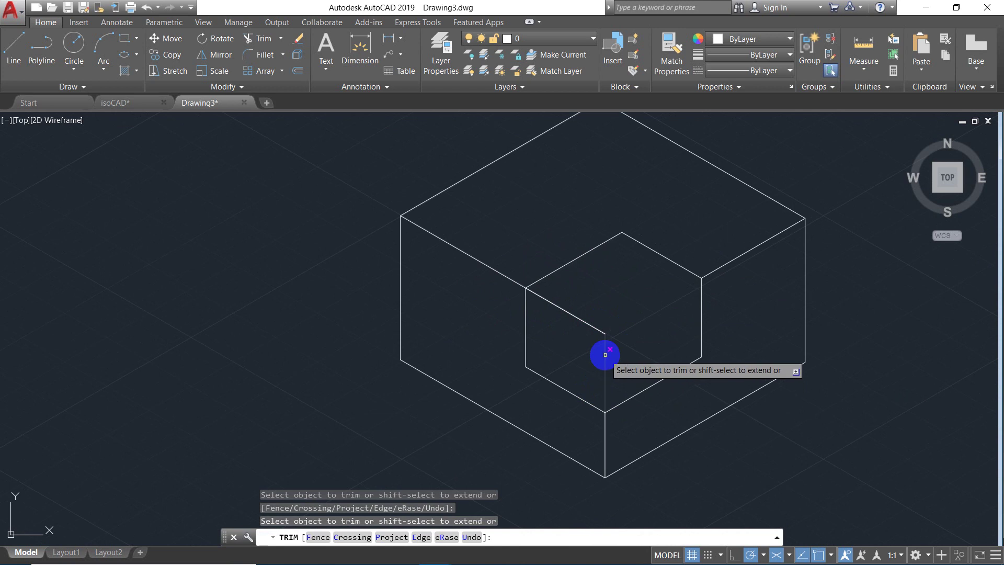
{"action": "scroll", "coordinate": [554, 327], "scroll_direction": "up", "scroll_amount": 4}
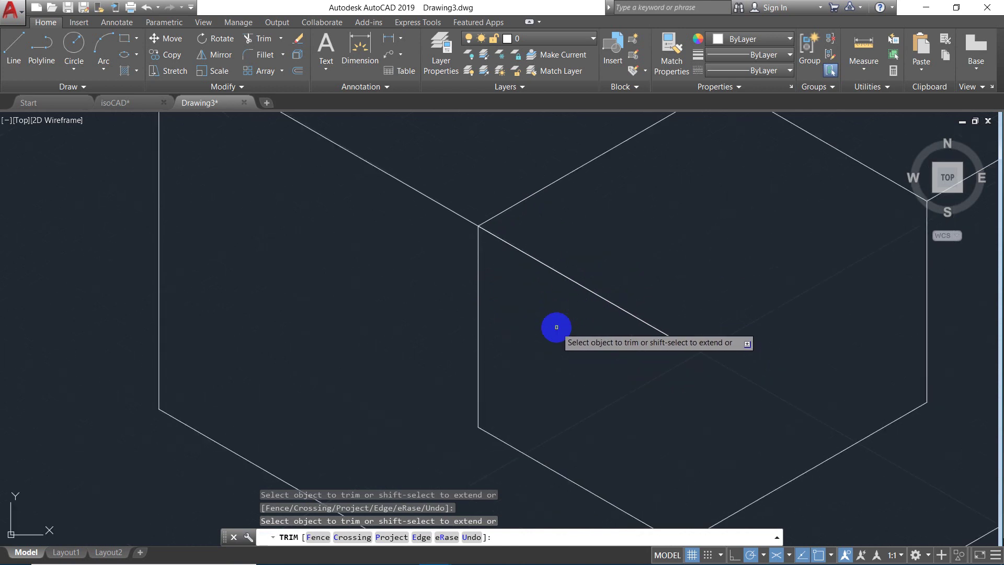
{"action": "left_click", "coordinate": [582, 288]}
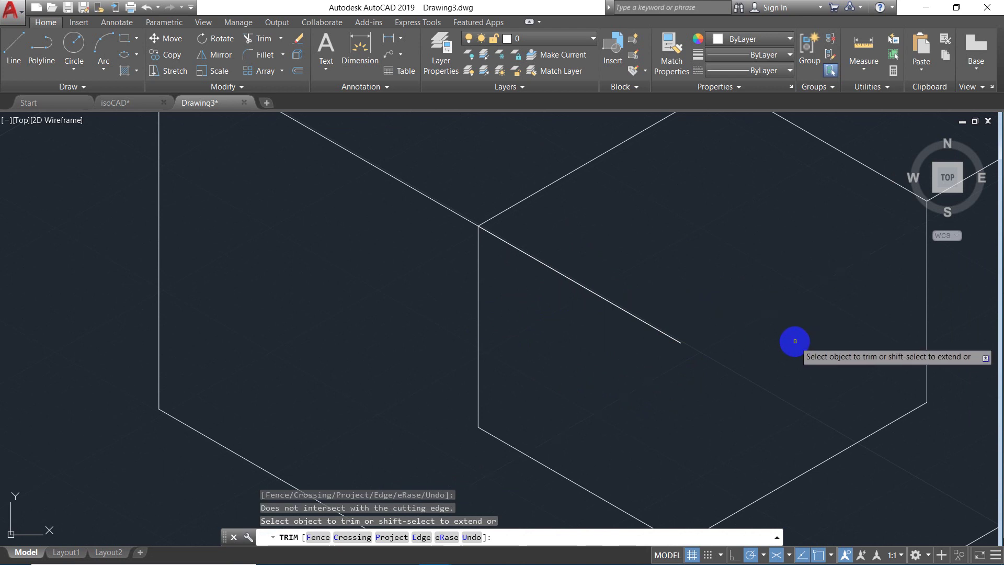
{"action": "key", "text": "Escape"}
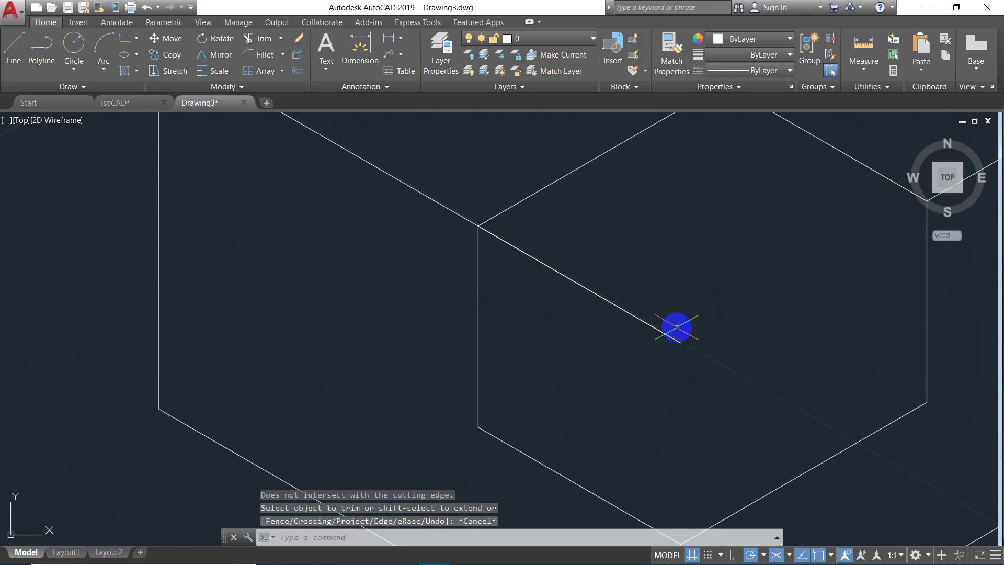
- Erase the short duplicate line lying over the top face's left front edge across the notch
{"action": "left_click", "coordinate": [647, 324]}
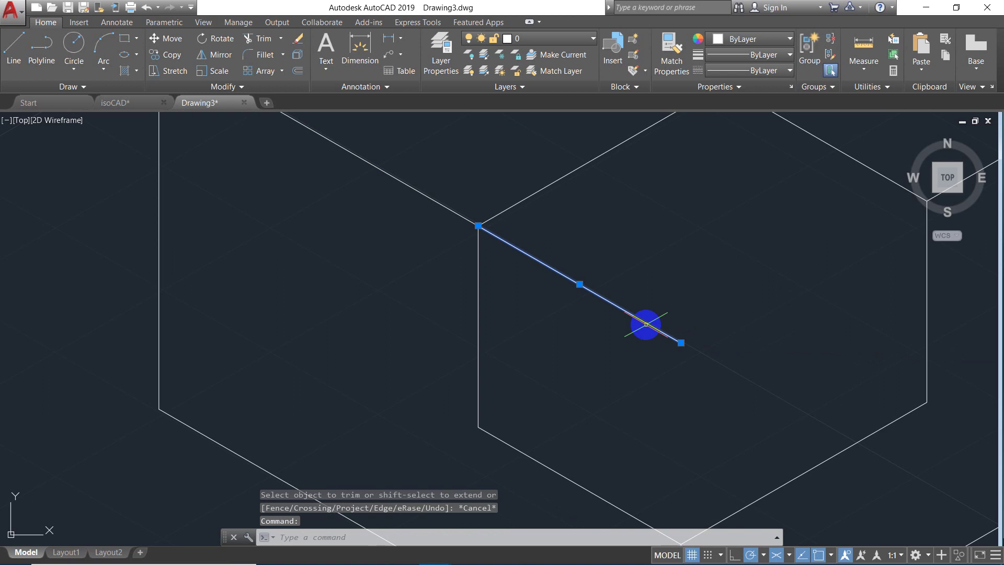
{"action": "key", "text": "Delete"}
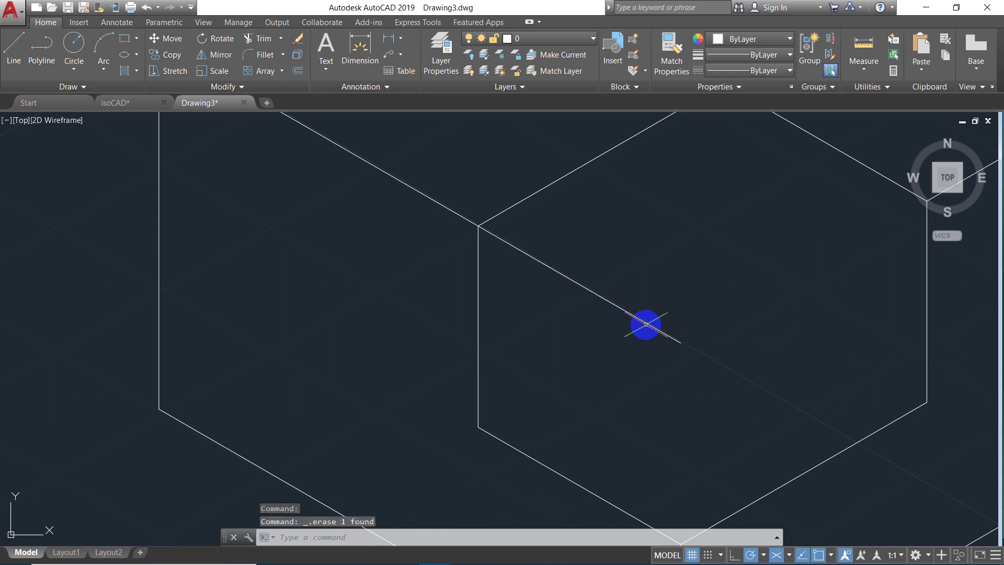
{"action": "left_click", "coordinate": [640, 320]}
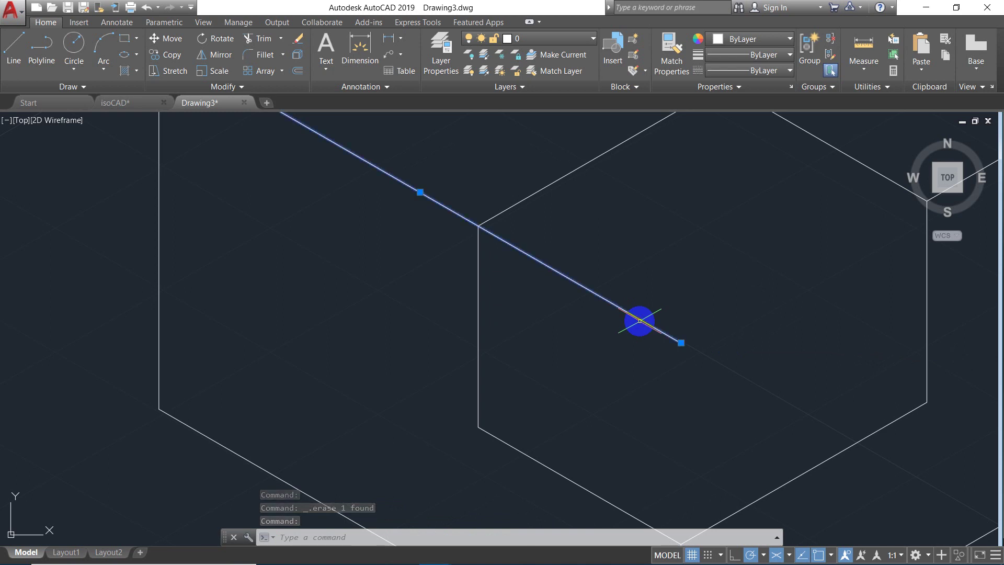
{"action": "key", "text": "Escape"}
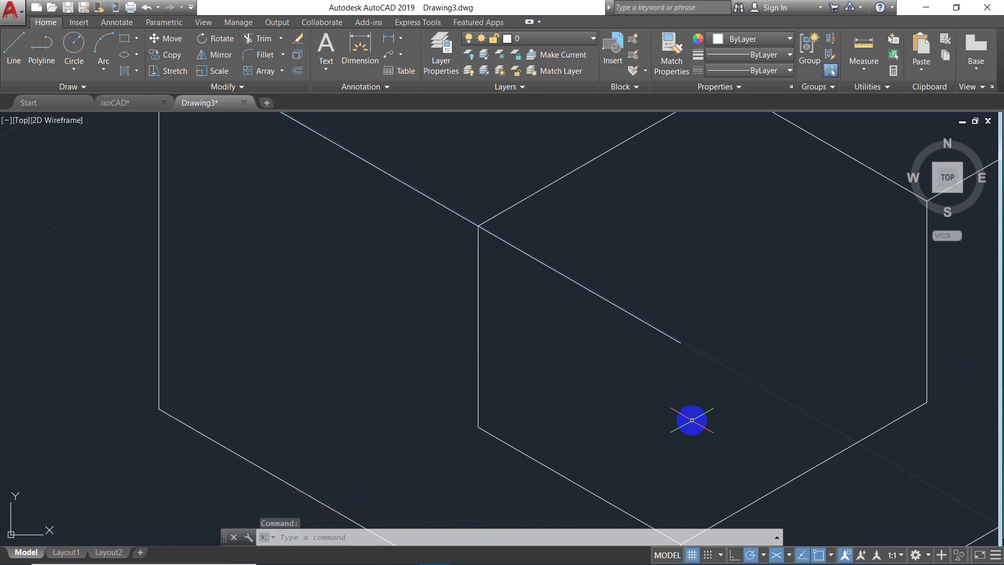
- Trim the top face's left front edge back to the notch's upper-left corner
{"action": "type", "text": "TR"}
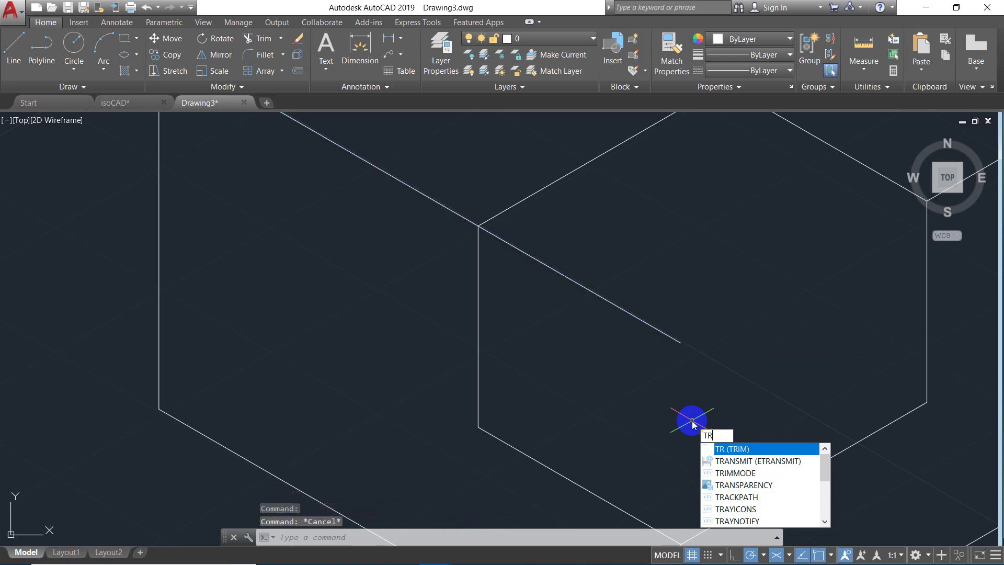
{"action": "key", "text": "Return"}
{"action": "key", "text": "Return"}
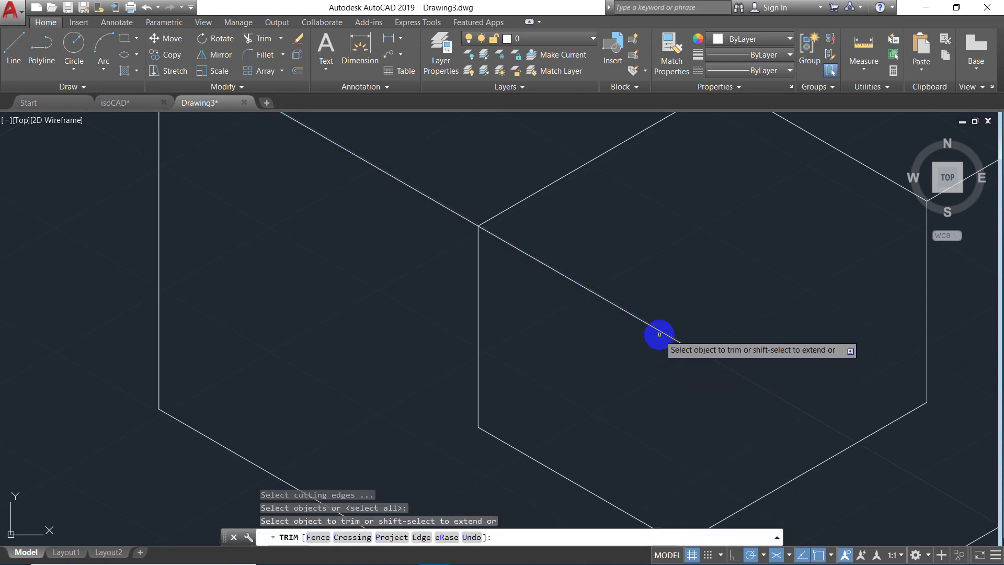
{"action": "left_click", "coordinate": [659, 326]}
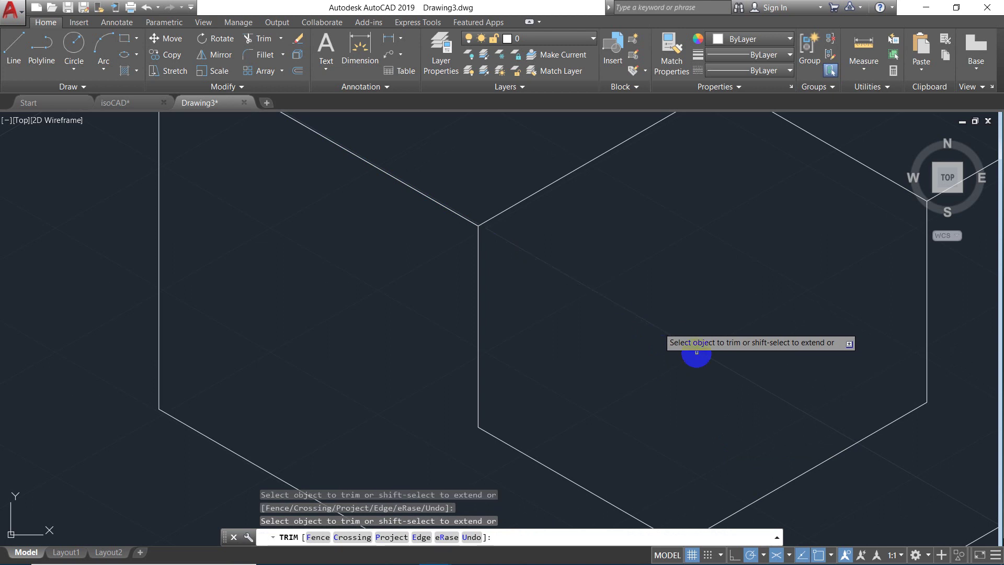
{"action": "scroll", "coordinate": [753, 381], "scroll_direction": "down", "scroll_amount": 5}
{"action": "scroll", "coordinate": [753, 381], "scroll_direction": "up", "scroll_amount": 3}
{"action": "scroll", "coordinate": [754, 381], "scroll_direction": "down", "scroll_amount": 2}
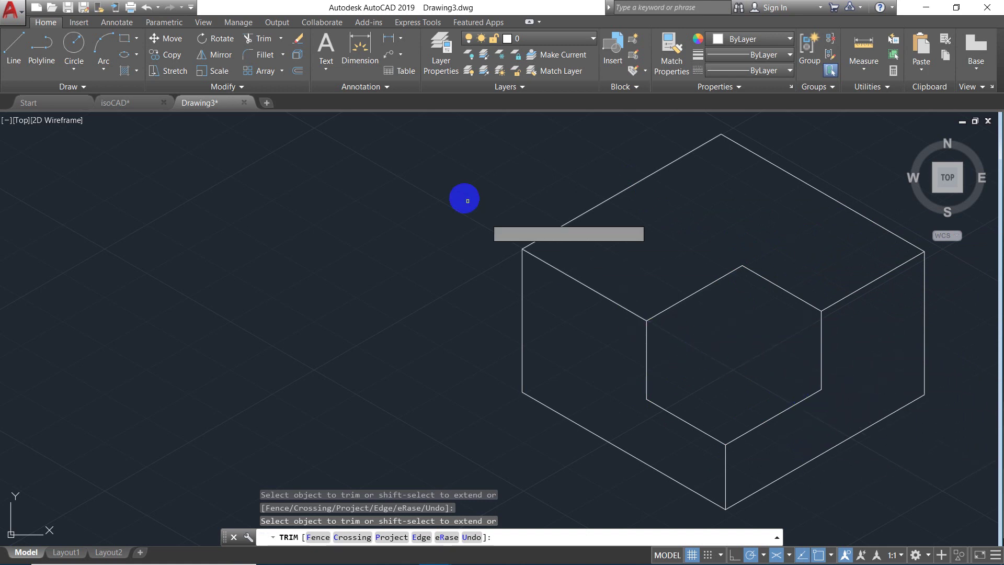
- Draw a line from the notch's lower-left corner about 1.14 units at 30°, continuing vertically up to the small rhombus's back corner
{"action": "left_click", "coordinate": [14, 44]}
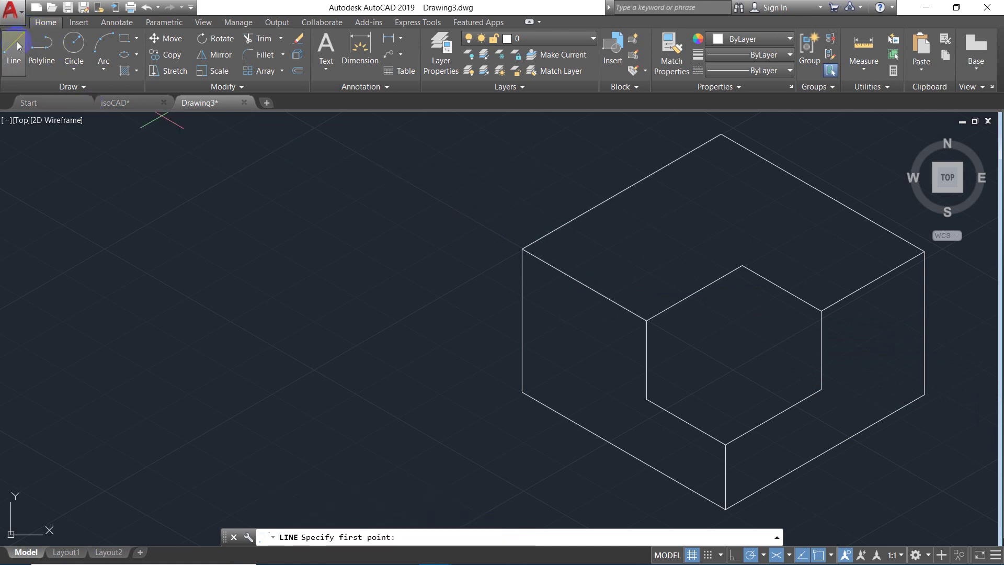
{"action": "left_click", "coordinate": [646, 399]}
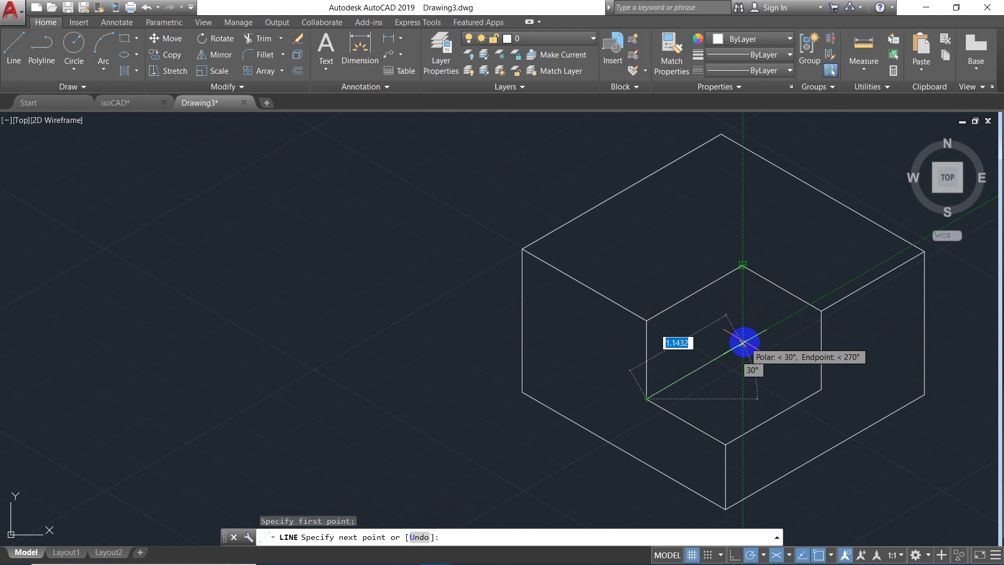
{"action": "left_click", "coordinate": [743, 342]}
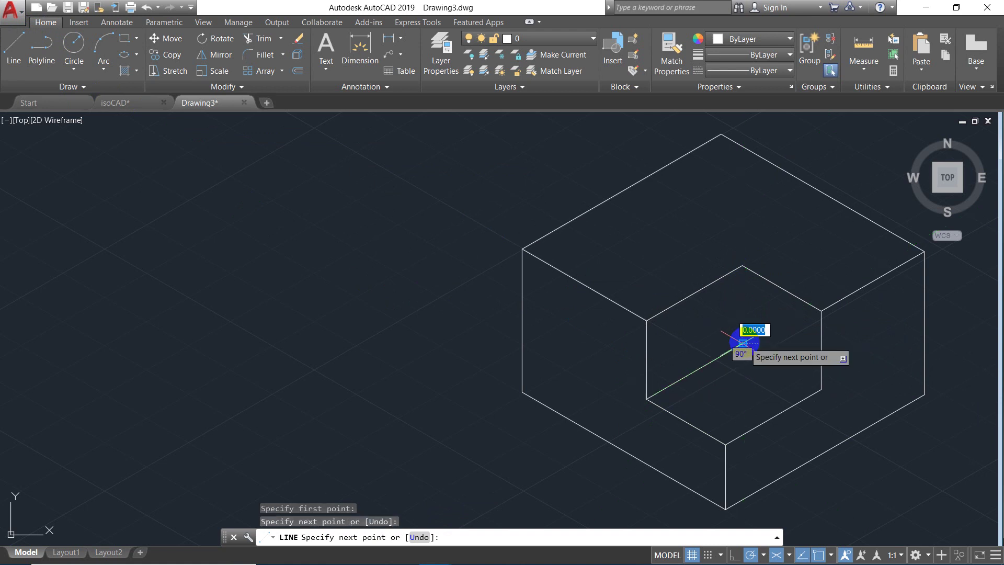
{"action": "left_click", "coordinate": [742, 267]}
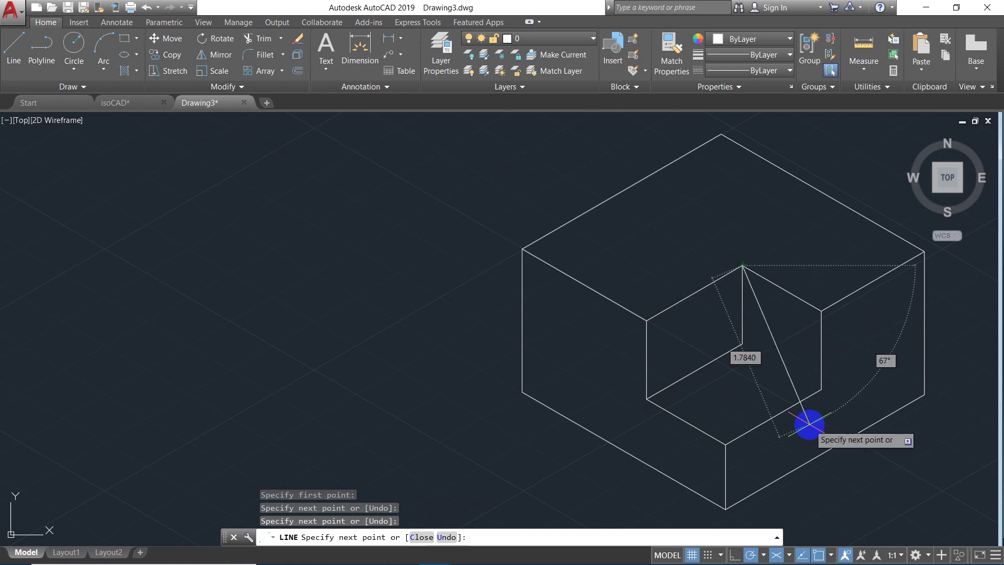
{"action": "key", "text": "Escape"}
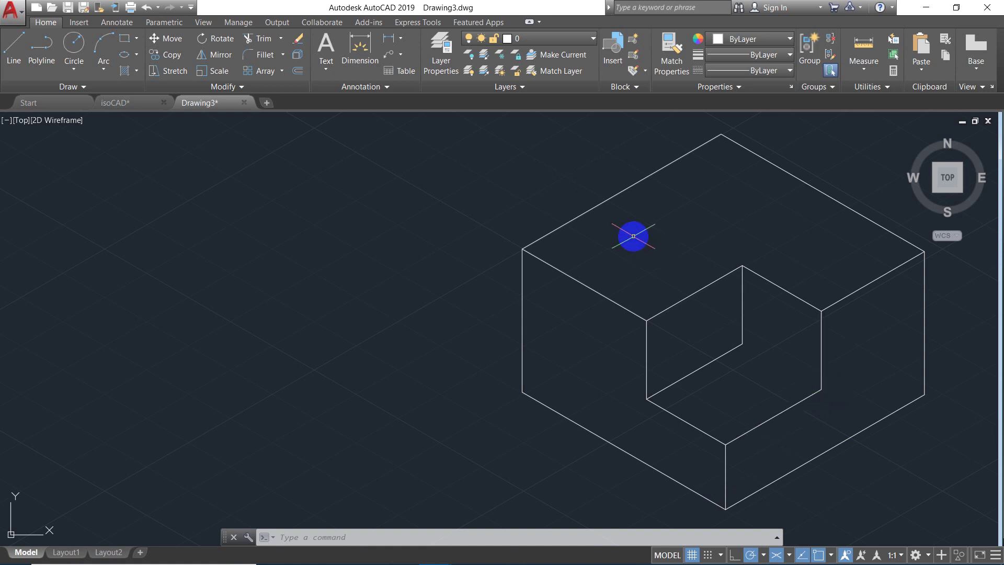
- Draw a line from the notch floor's inner back corner to its lower-right corner, and end the Line command
{"action": "left_click", "coordinate": [16, 53]}
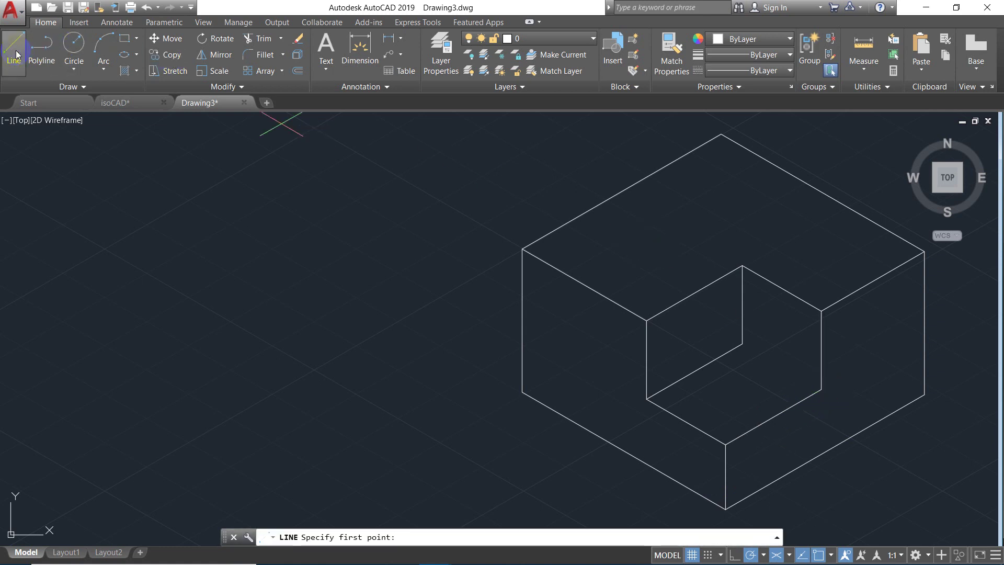
{"action": "left_click", "coordinate": [741, 344]}
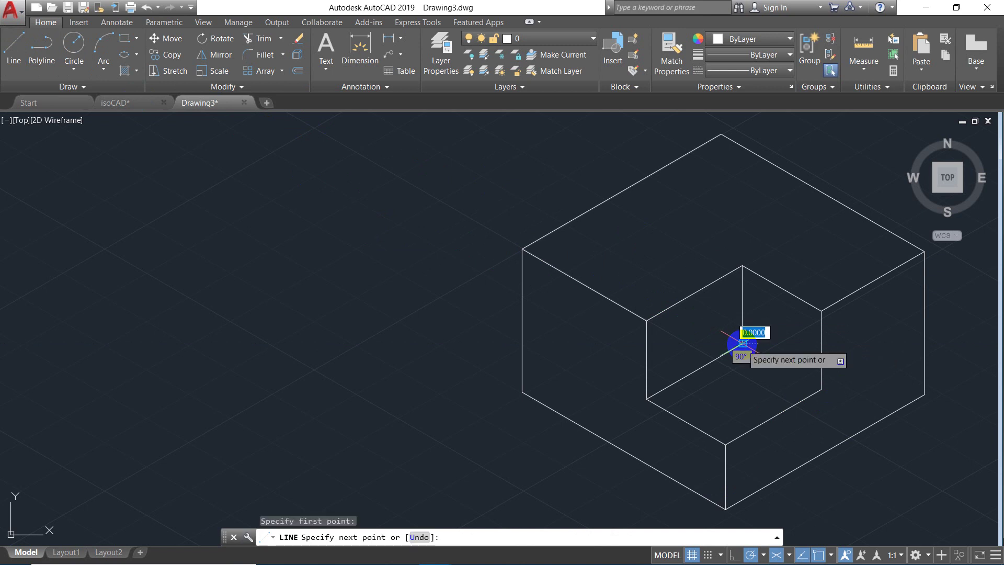
{"action": "left_click", "coordinate": [821, 389]}
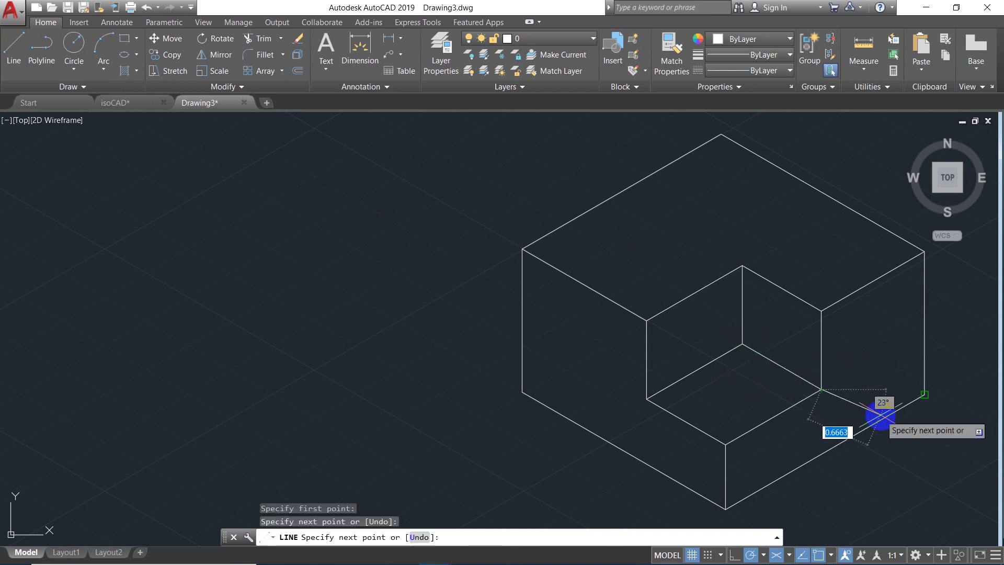
{"action": "key", "text": "Escape"}
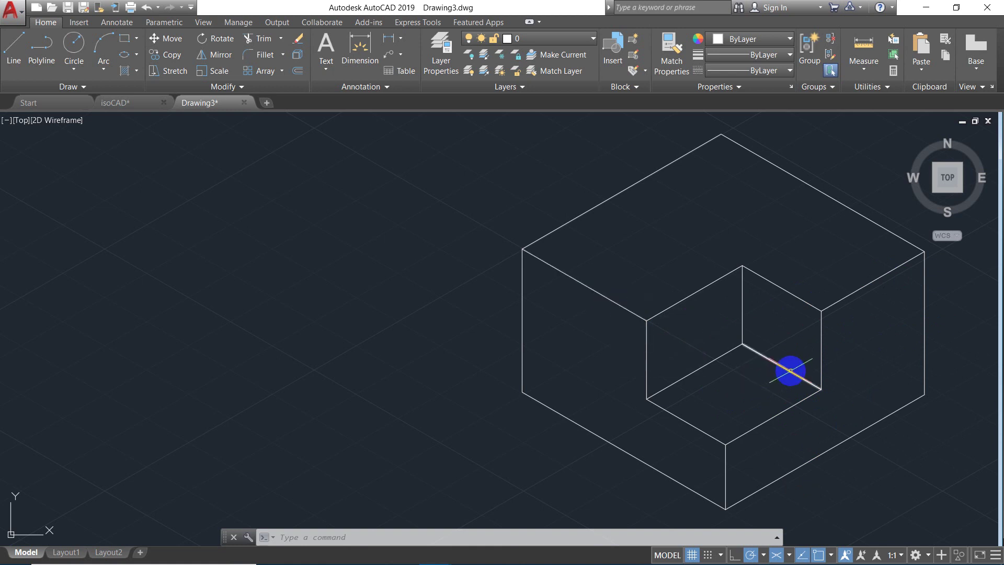
{"action": "scroll", "coordinate": [880, 386], "scroll_direction": "down", "scroll_amount": 6}
{"action": "scroll", "coordinate": [880, 387], "scroll_direction": "up", "scroll_amount": 6}
{"action": "scroll", "coordinate": [880, 386], "scroll_direction": "down", "scroll_amount": 2}
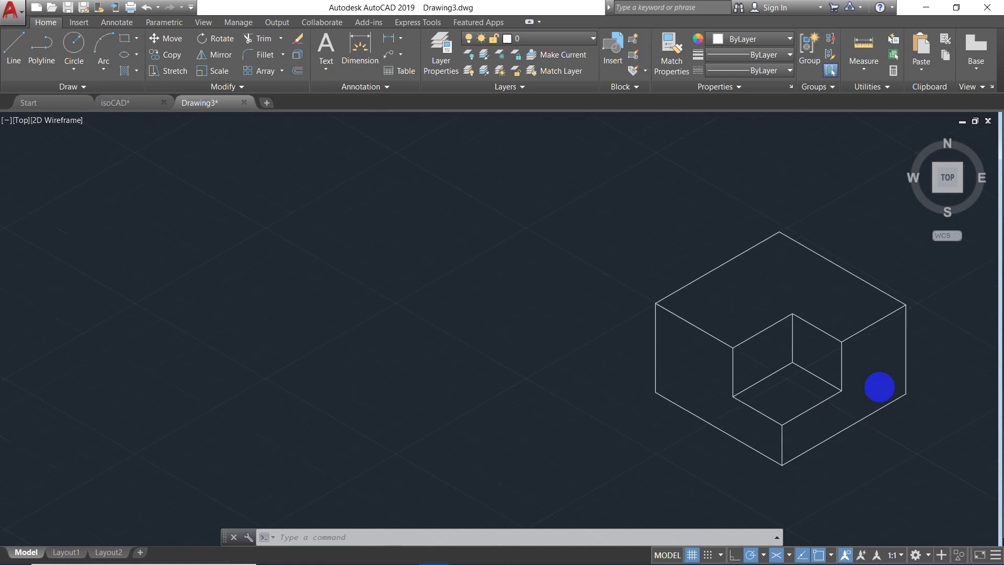
{"action": "scroll", "coordinate": [879, 386], "scroll_direction": "up", "scroll_amount": 2}
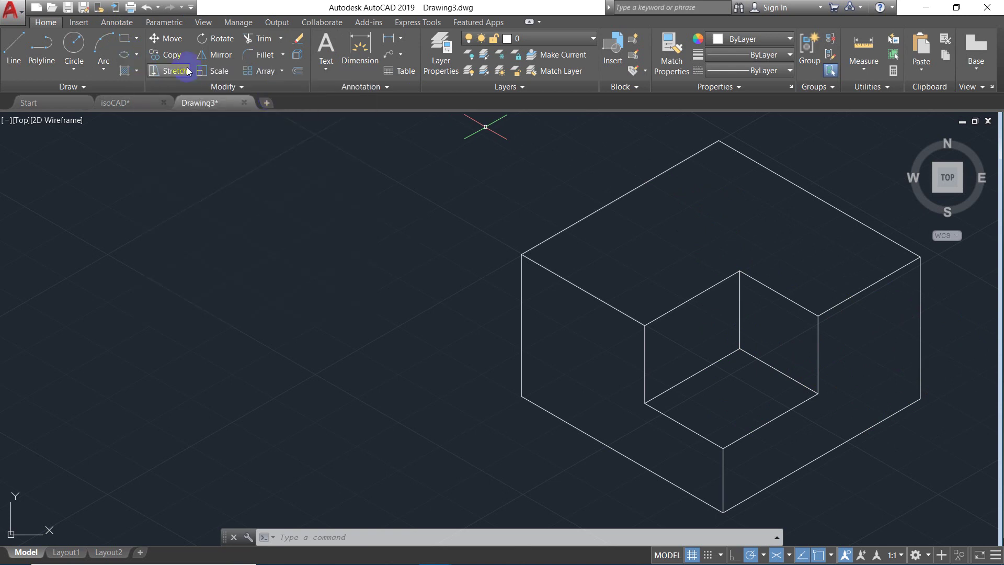
{"action": "left_click", "coordinate": [136, 56]}
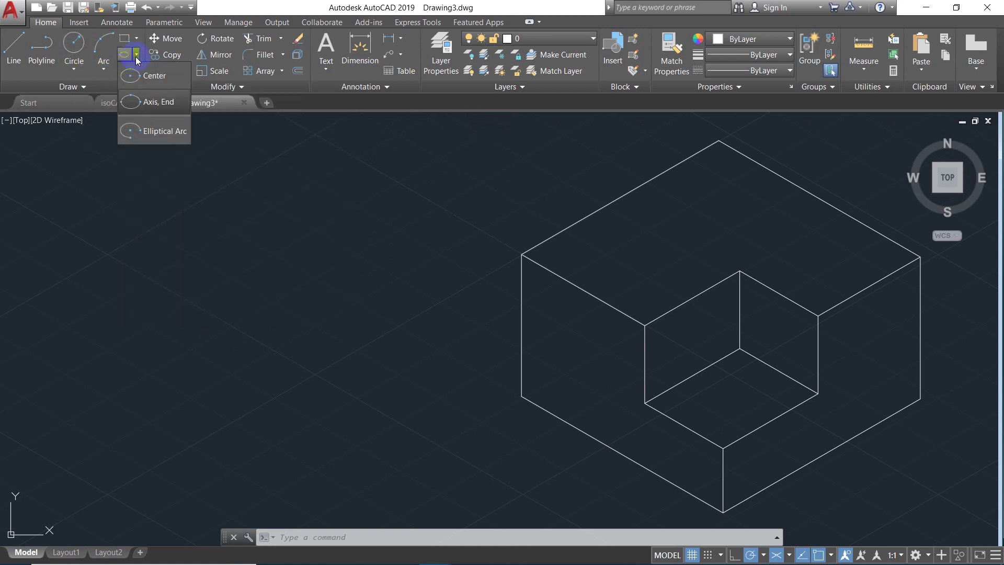
{"action": "left_click", "coordinate": [157, 106]}
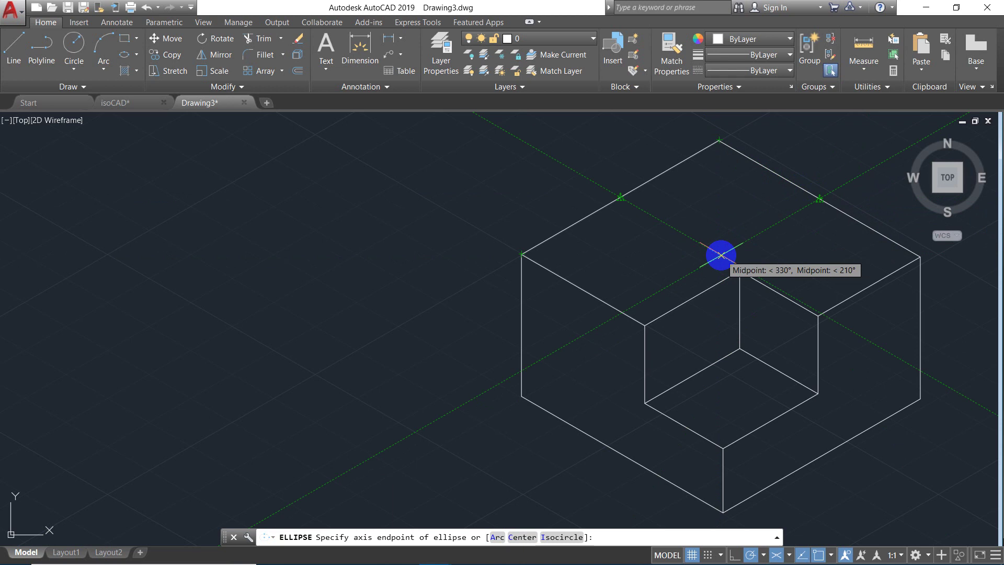
{"action": "left_click", "coordinate": [721, 255]}
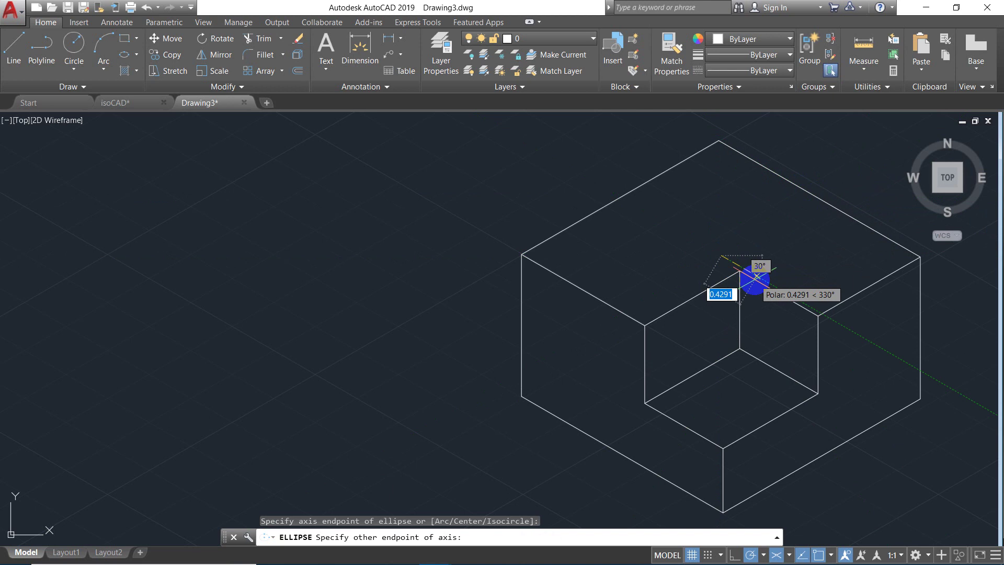
{"action": "key", "text": "Escape"}
{"action": "key", "text": "Escape"}
{"action": "key", "text": "Escape"}
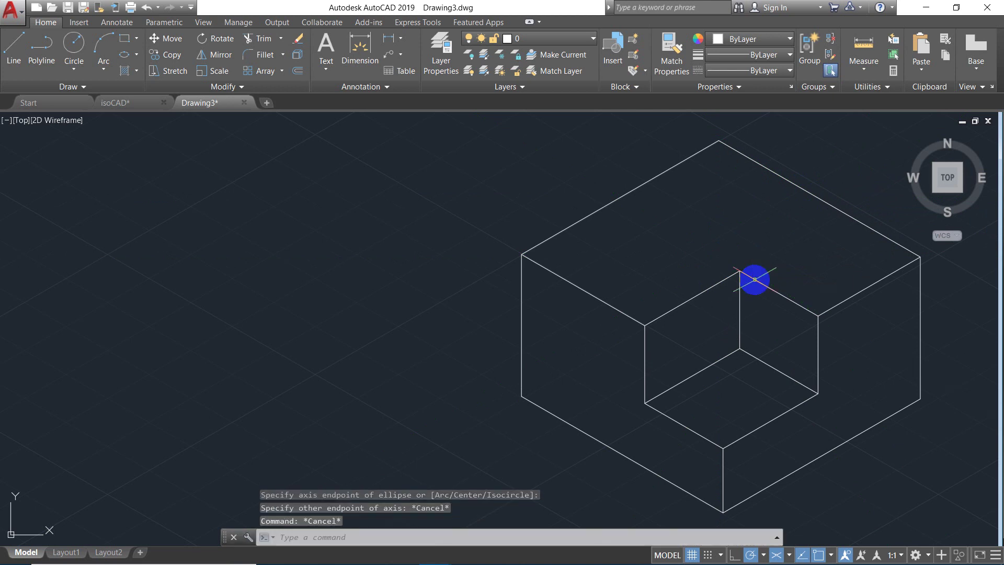
- Draw an isometric circle centred on the box's top face with the Ellipse tool's Isocircle option, letting its edge overlap the notch's back corner
{"action": "left_click", "coordinate": [755, 280]}
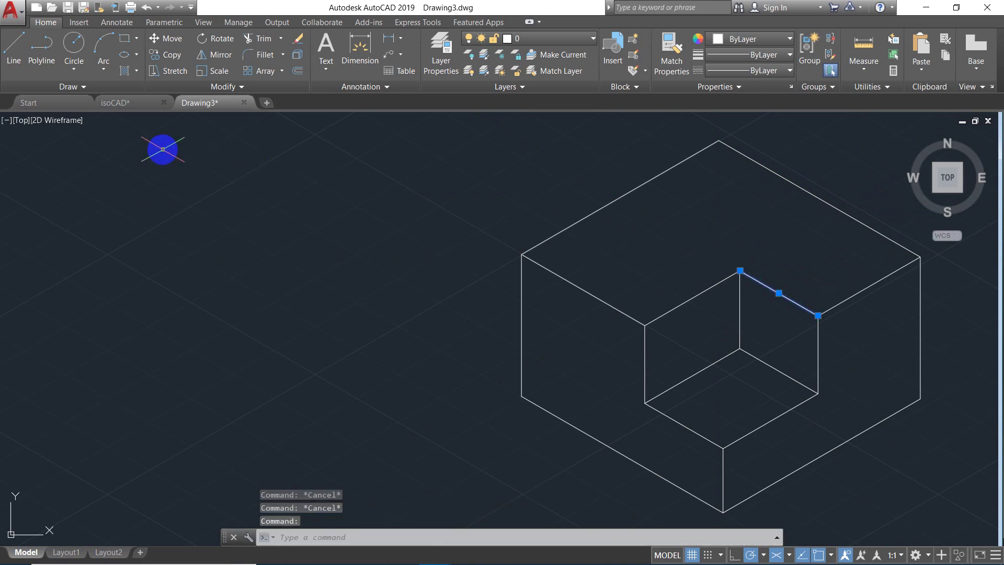
{"action": "key", "text": "Escape"}
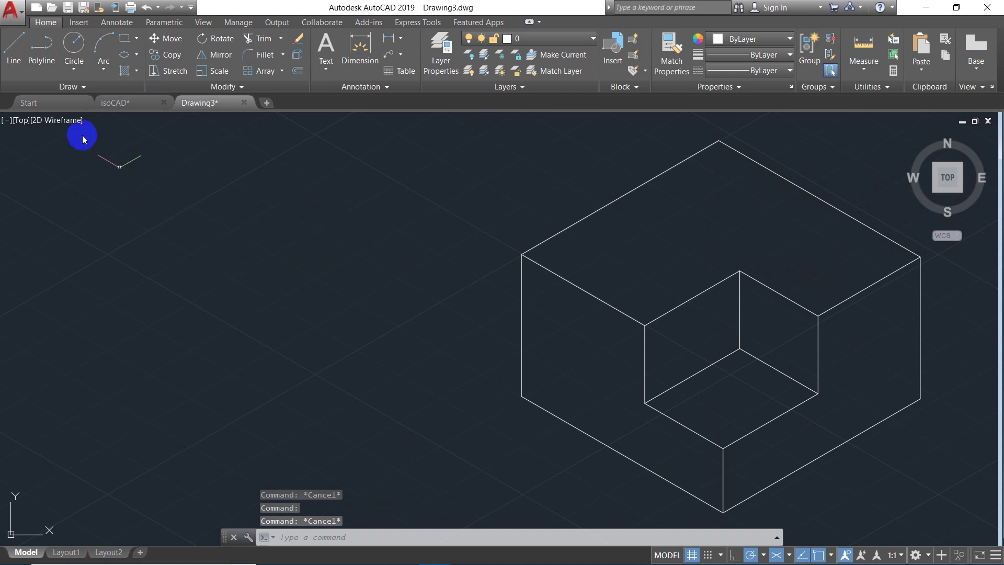
{"action": "left_click", "coordinate": [134, 57]}
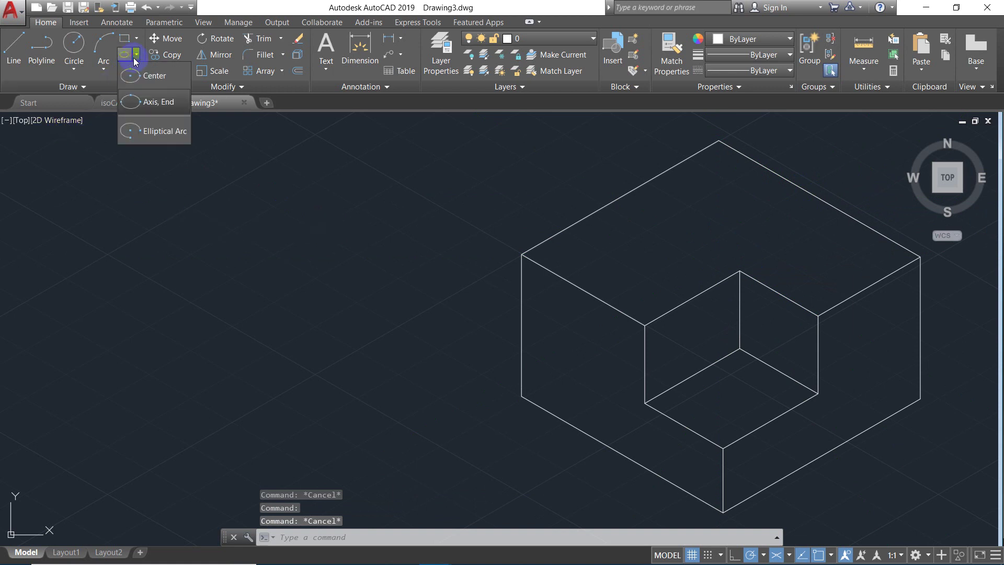
{"action": "left_click", "coordinate": [156, 108]}
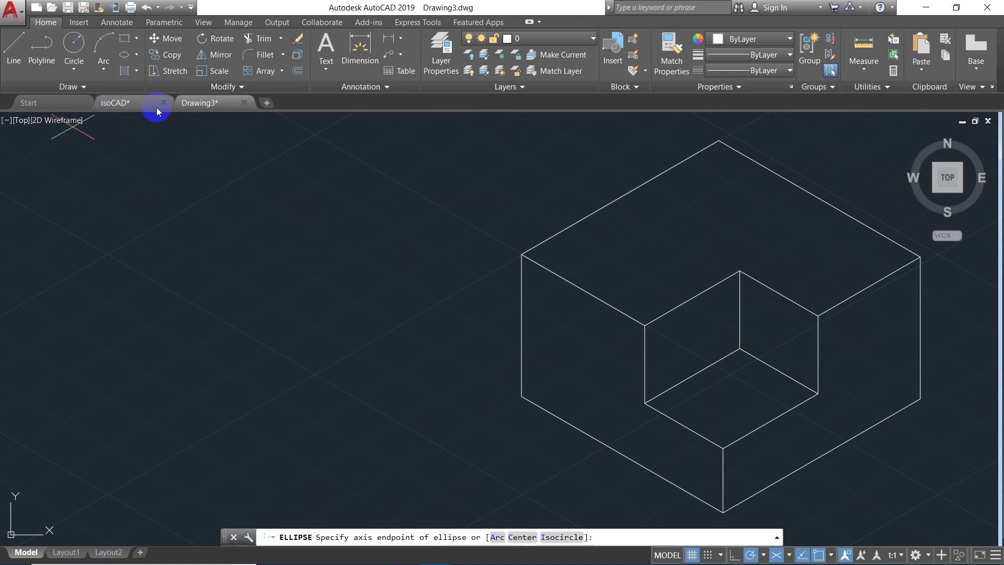
{"action": "left_click", "coordinate": [563, 537]}
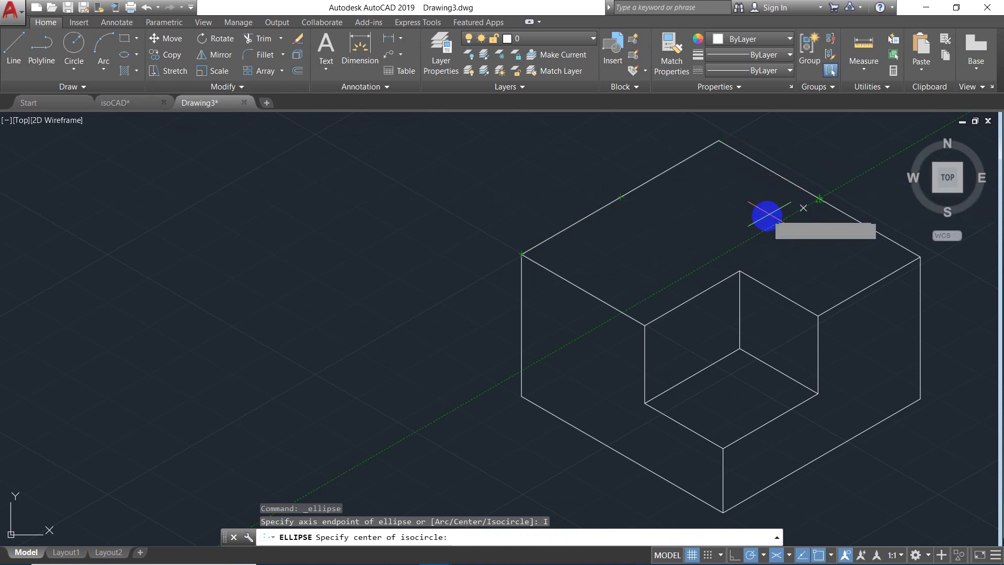
{"action": "left_click", "coordinate": [721, 256]}
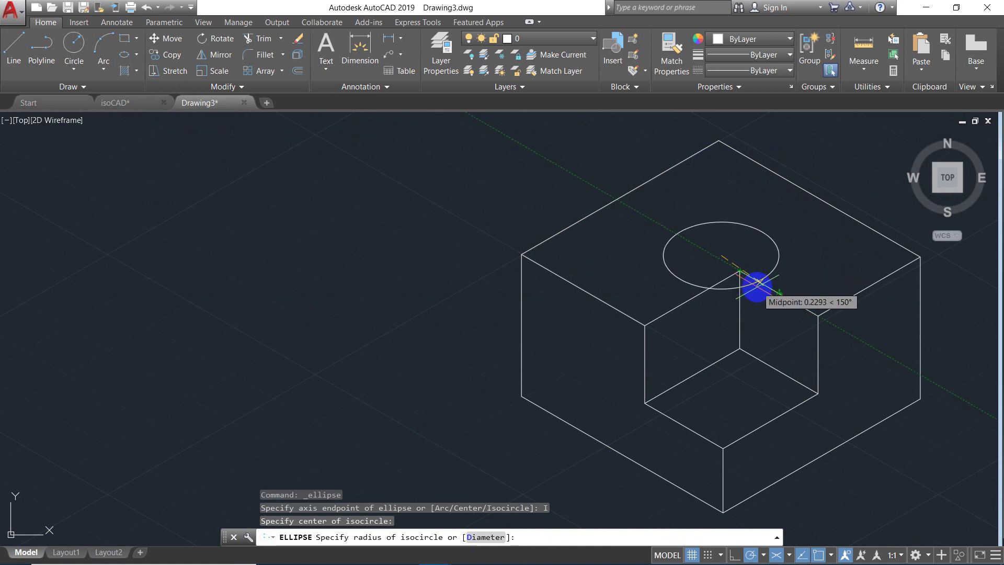
{"action": "left_click", "coordinate": [758, 285]}
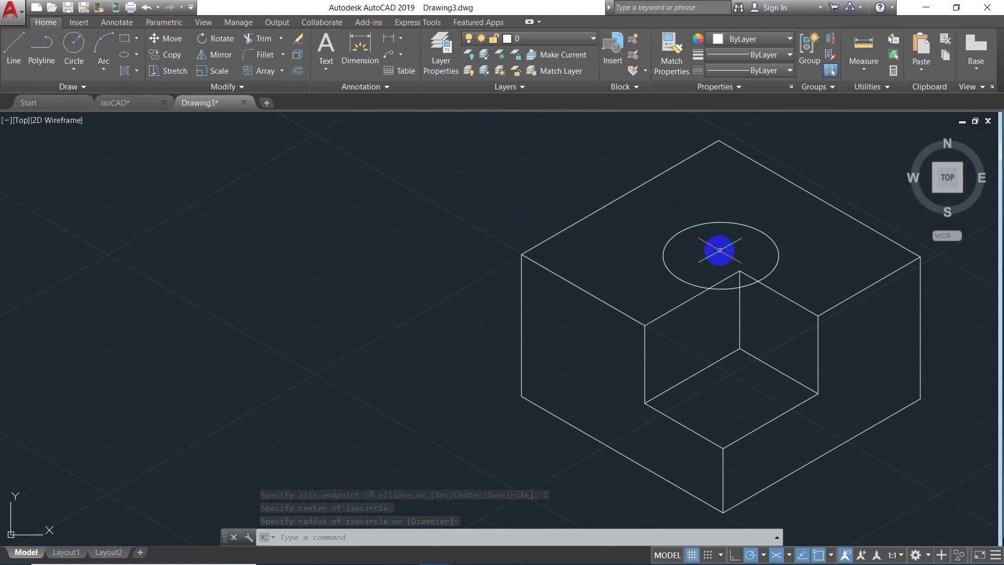
- Move the isometric circle about 0.9 units at 180° so it sits near the top face's left corner
{"action": "left_click", "coordinate": [700, 222]}
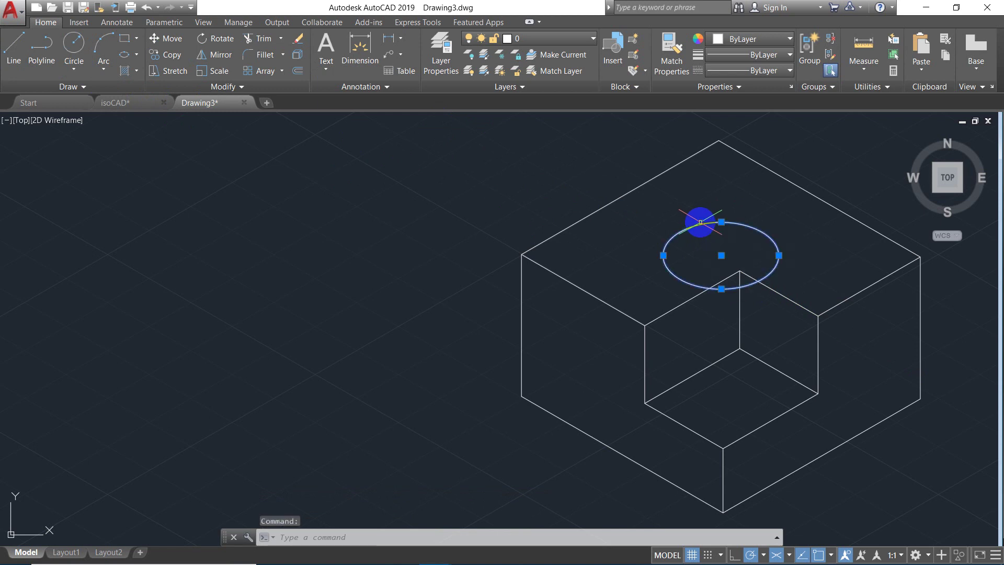
{"action": "left_click", "coordinate": [165, 39]}
{"action": "left_click", "coordinate": [387, 195]}
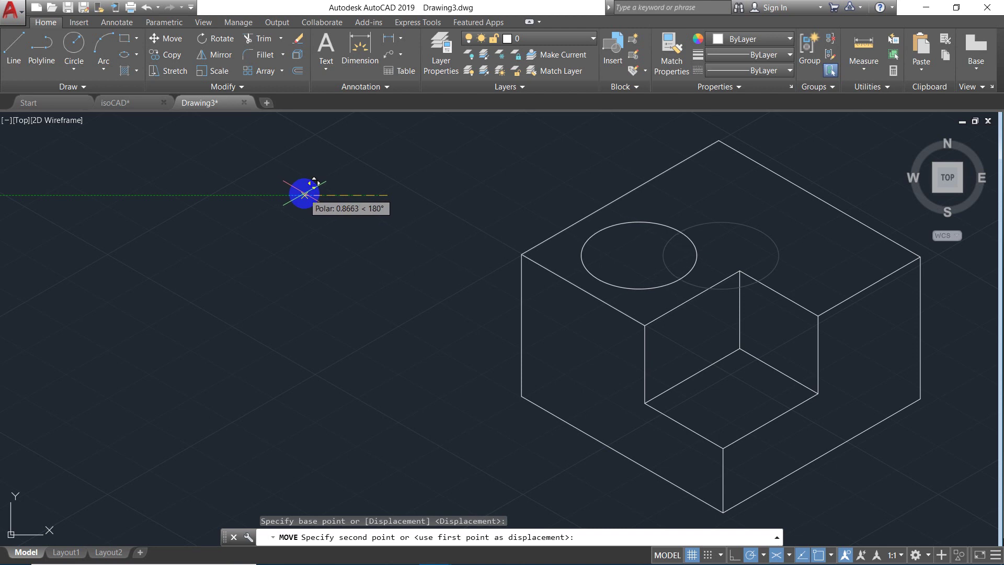
{"action": "left_click", "coordinate": [302, 194]}
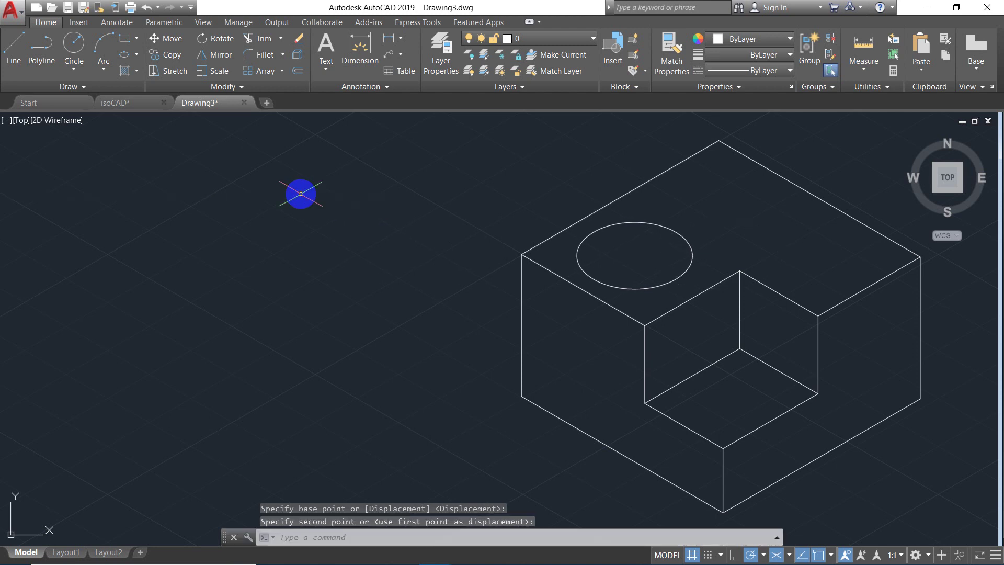
- Copy the isometric circle about 1.03 units straight up at 90°, and end the Copy command
{"action": "scroll", "coordinate": [300, 194], "scroll_direction": "down", "scroll_amount": 5}
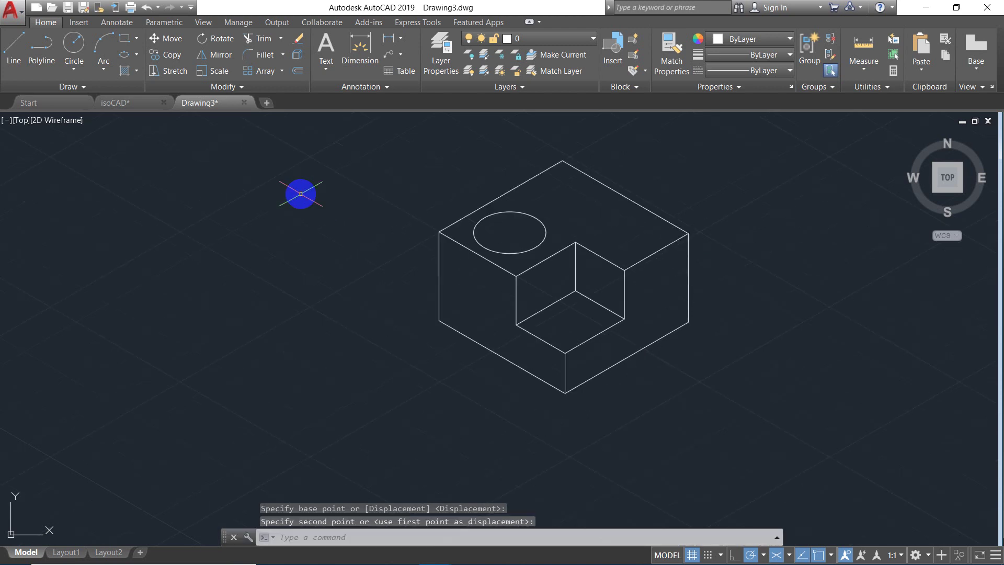
{"action": "scroll", "coordinate": [301, 194], "scroll_direction": "up", "scroll_amount": 5}
{"action": "scroll", "coordinate": [301, 194], "scroll_direction": "down", "scroll_amount": 2}
{"action": "scroll", "coordinate": [301, 194], "scroll_direction": "down", "scroll_amount": 1}
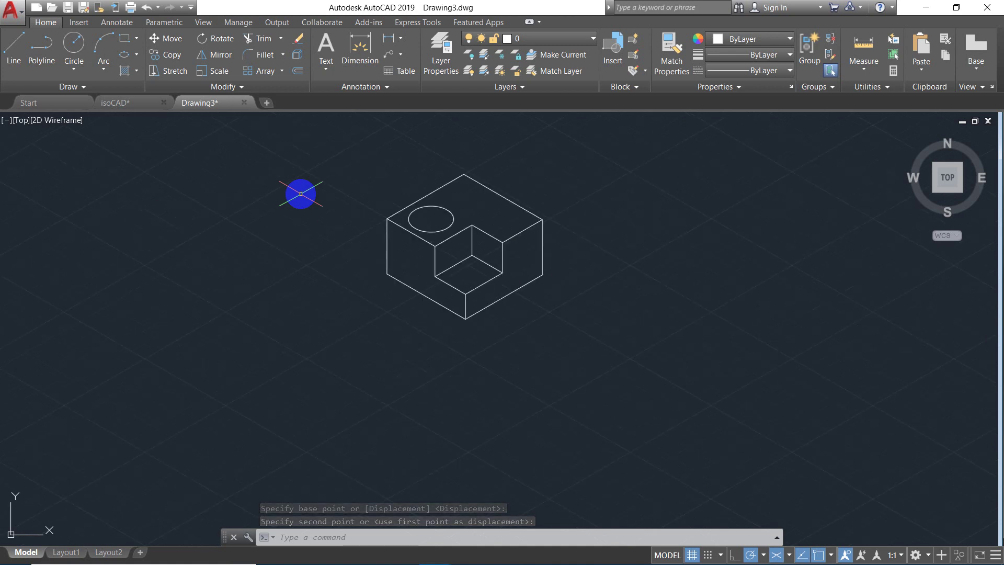
{"action": "scroll", "coordinate": [389, 181], "scroll_direction": "up", "scroll_amount": 1}
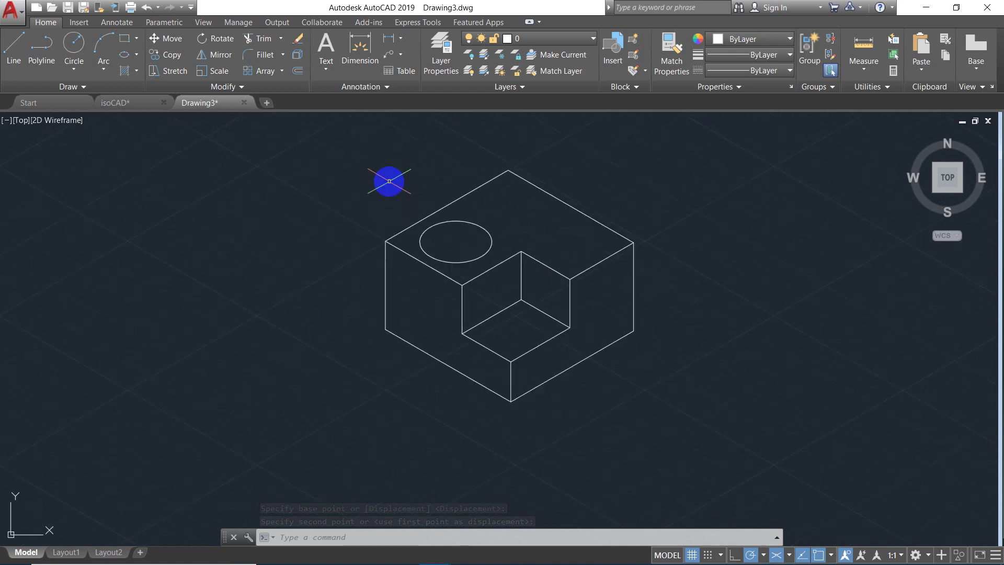
{"action": "left_click", "coordinate": [455, 219]}
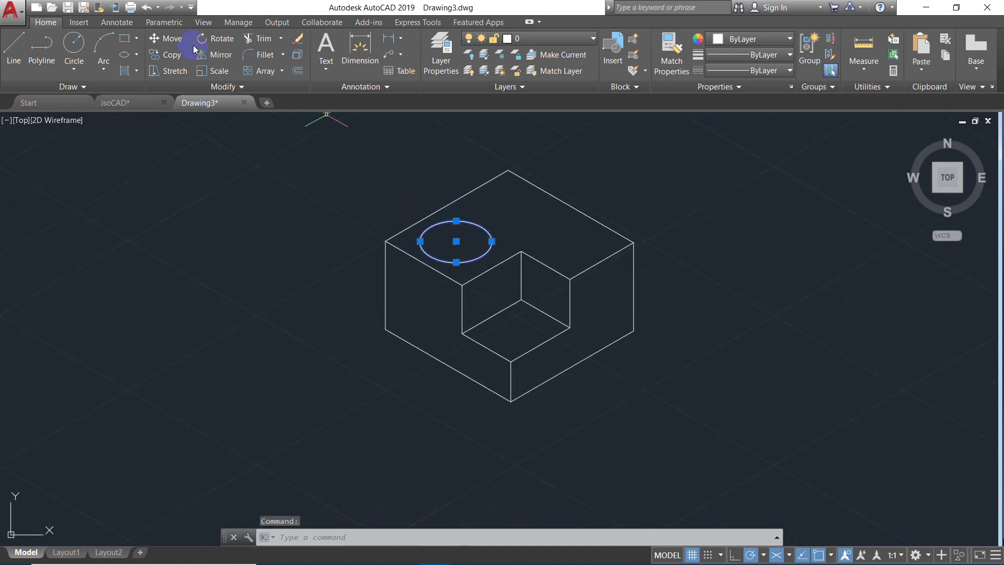
{"action": "left_click", "coordinate": [169, 54]}
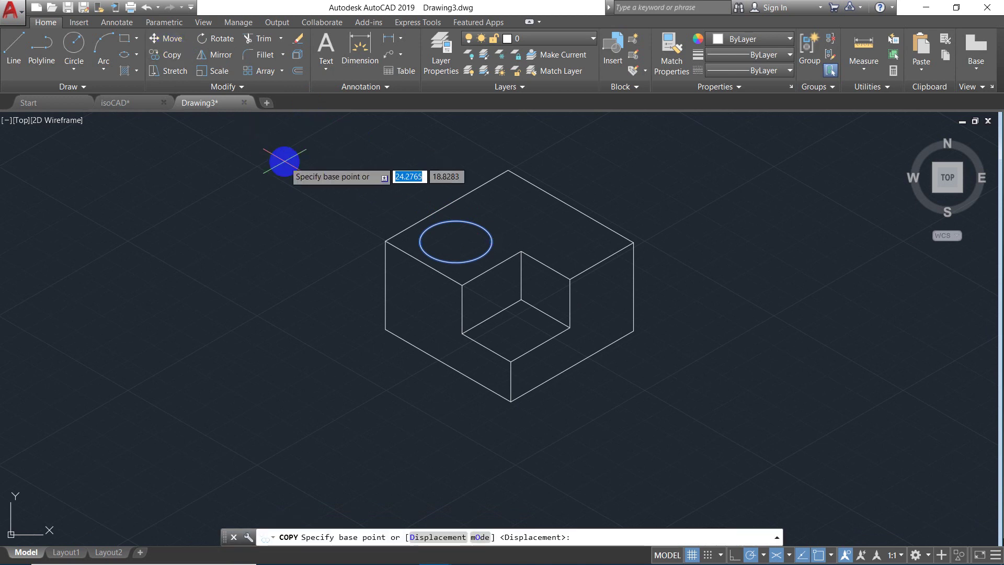
{"action": "left_click", "coordinate": [311, 203]}
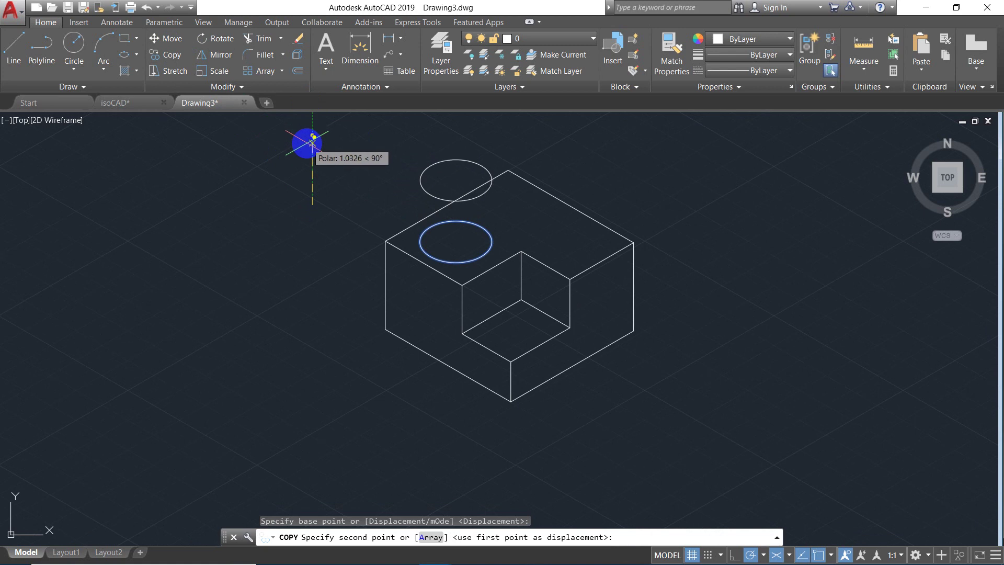
{"action": "left_click", "coordinate": [312, 141]}
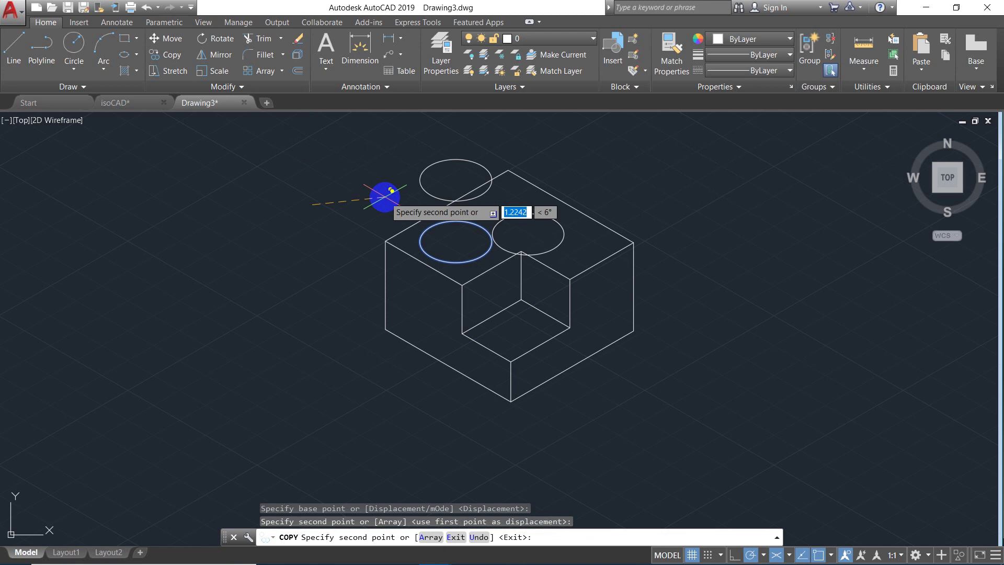
{"action": "key", "text": "Escape"}
{"action": "scroll", "coordinate": [428, 228], "scroll_direction": "up", "scroll_amount": 5}
{"action": "scroll", "coordinate": [429, 228], "scroll_direction": "down", "scroll_amount": 6}
{"action": "scroll", "coordinate": [429, 229], "scroll_direction": "up", "scroll_amount": 4}
{"action": "scroll", "coordinate": [429, 228], "scroll_direction": "down", "scroll_amount": 4}
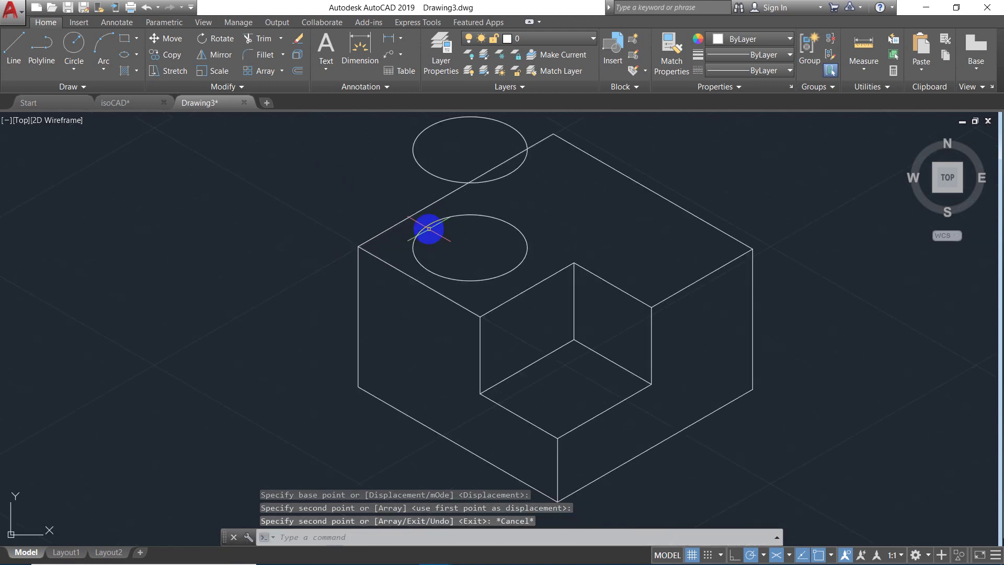
{"action": "scroll", "coordinate": [428, 228], "scroll_direction": "up", "scroll_amount": 6}
{"action": "scroll", "coordinate": [427, 226], "scroll_direction": "down", "scroll_amount": 6}
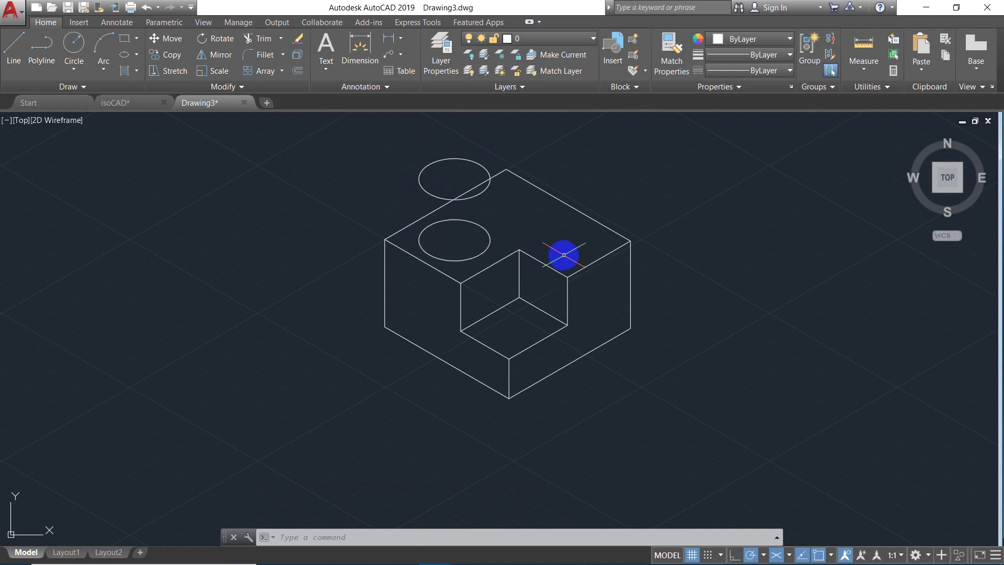
- Check the Quadrant object snap and draw a vertical line joining the right quadrants of the lower and upper isometric circles
{"action": "left_click", "coordinate": [24, 59]}
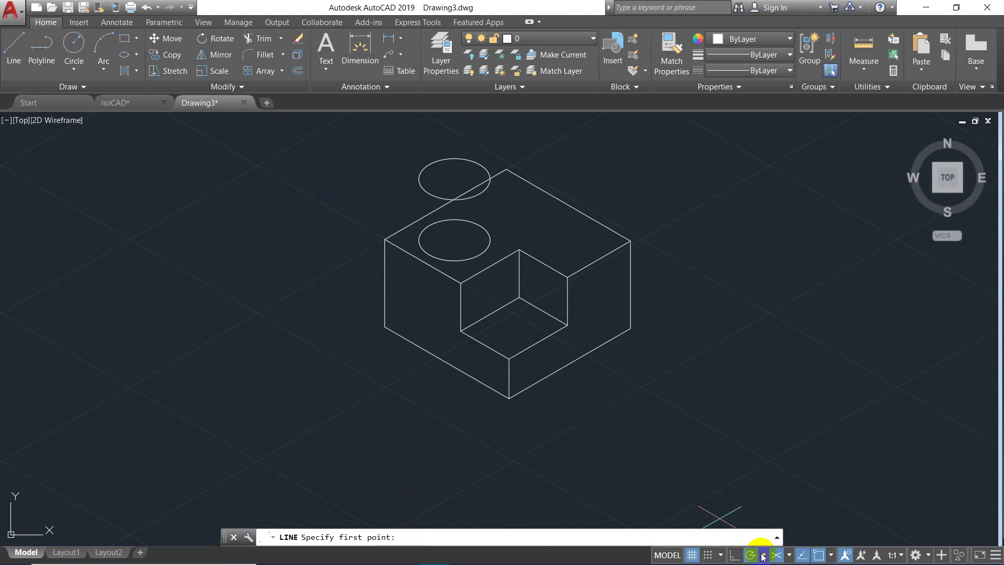
{"action": "left_click", "coordinate": [831, 557]}
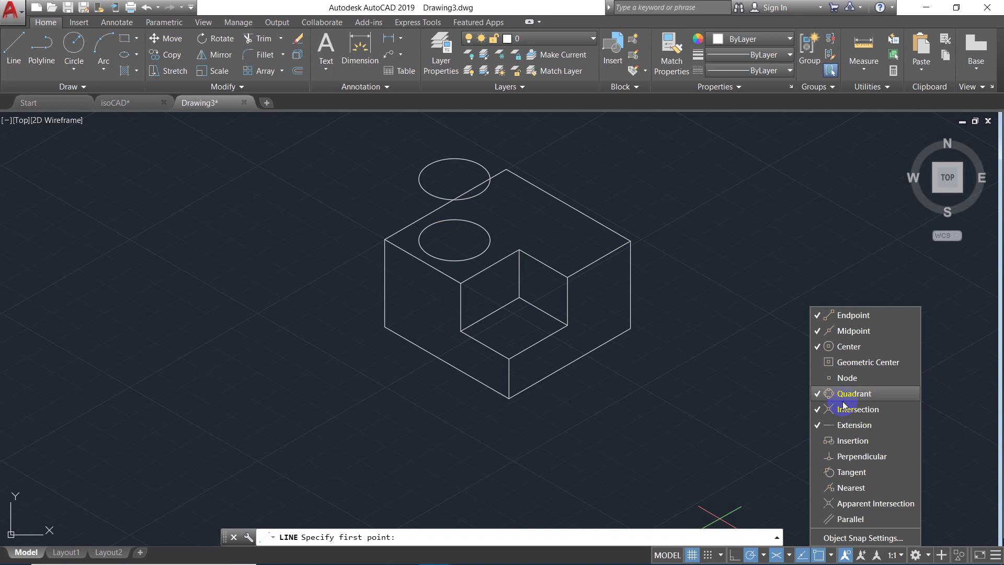
{"action": "left_click", "coordinate": [630, 560]}
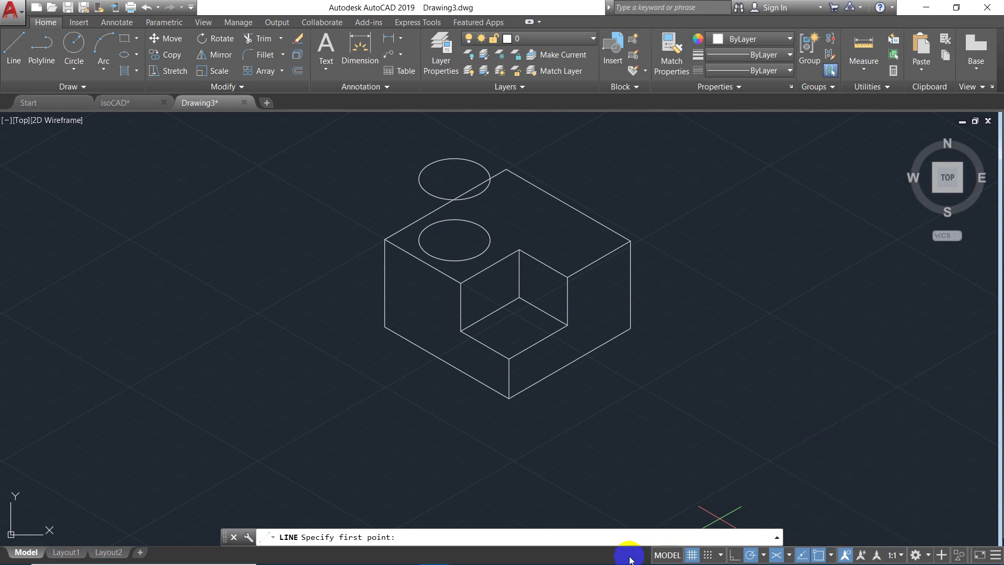
{"action": "scroll", "coordinate": [429, 213], "scroll_direction": "up", "scroll_amount": 8}
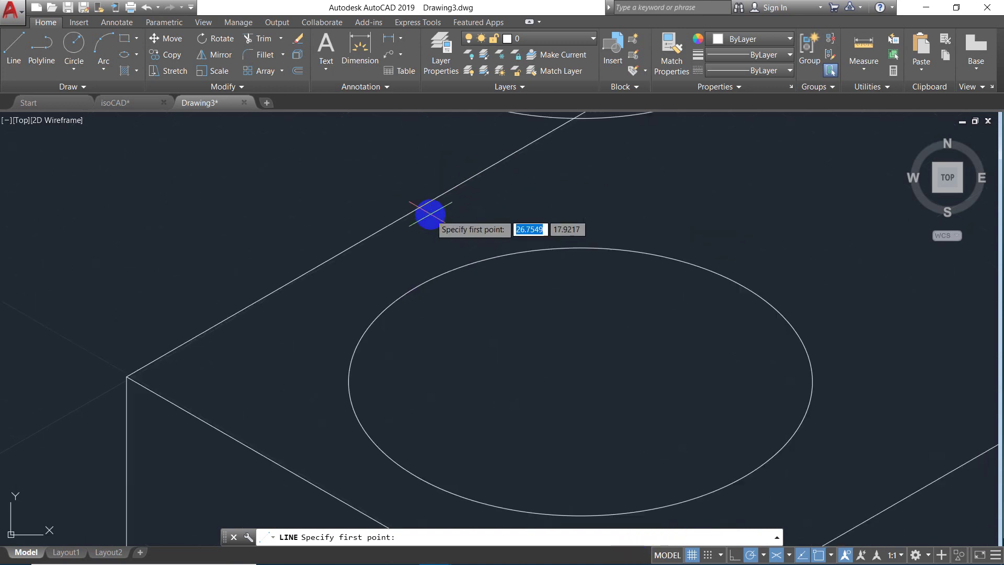
{"action": "scroll", "coordinate": [430, 213], "scroll_direction": "down", "scroll_amount": 2}
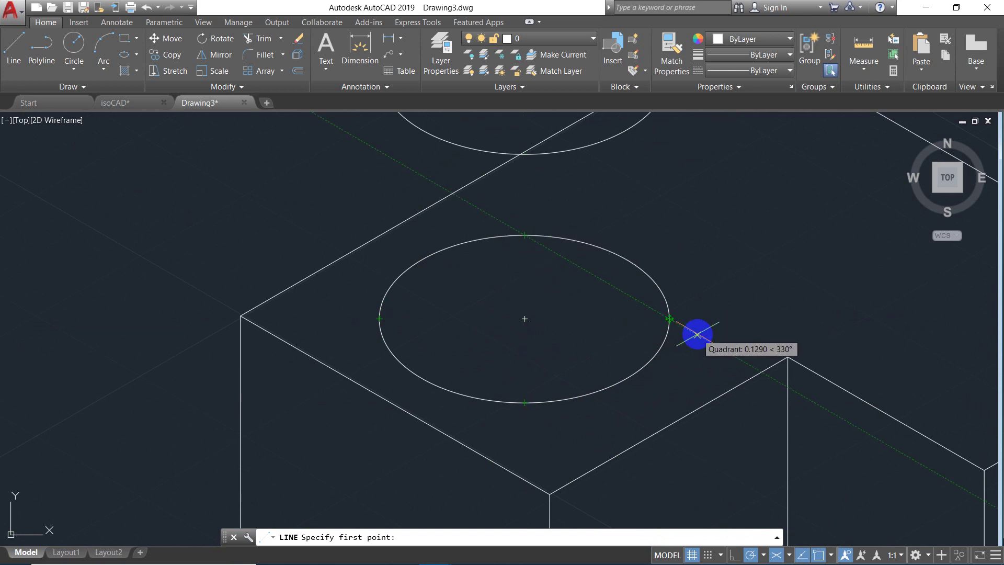
{"action": "left_click", "coordinate": [670, 318]}
{"action": "scroll", "coordinate": [671, 195], "scroll_direction": "down", "scroll_amount": 5}
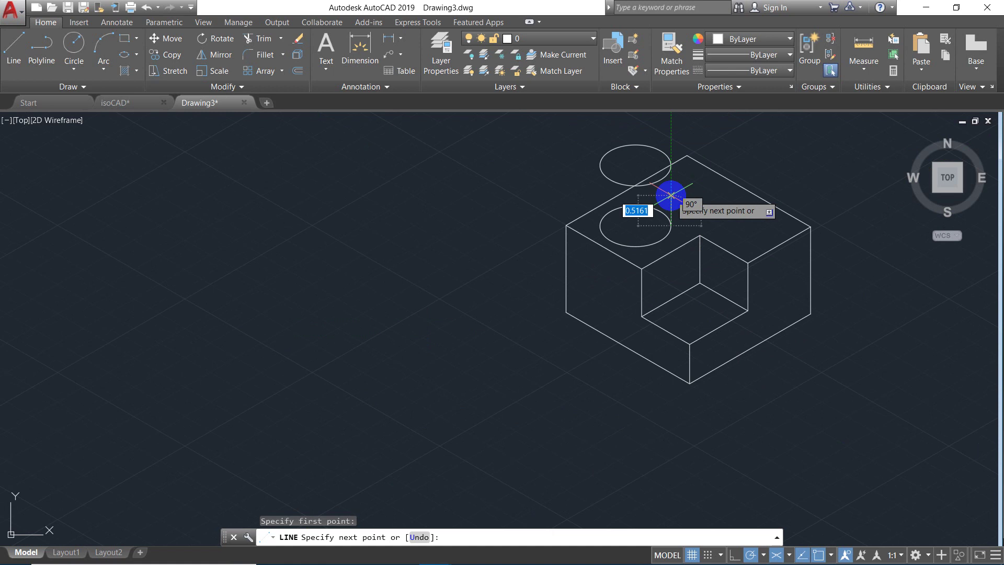
{"action": "scroll", "coordinate": [668, 172], "scroll_direction": "up", "scroll_amount": 4}
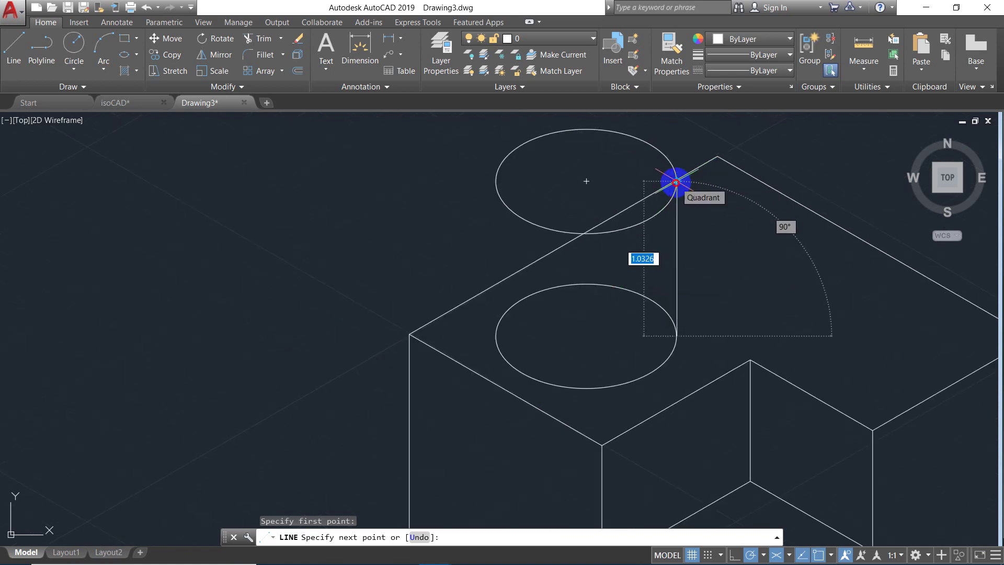
{"action": "left_click", "coordinate": [676, 181]}
{"action": "key", "text": "Escape"}
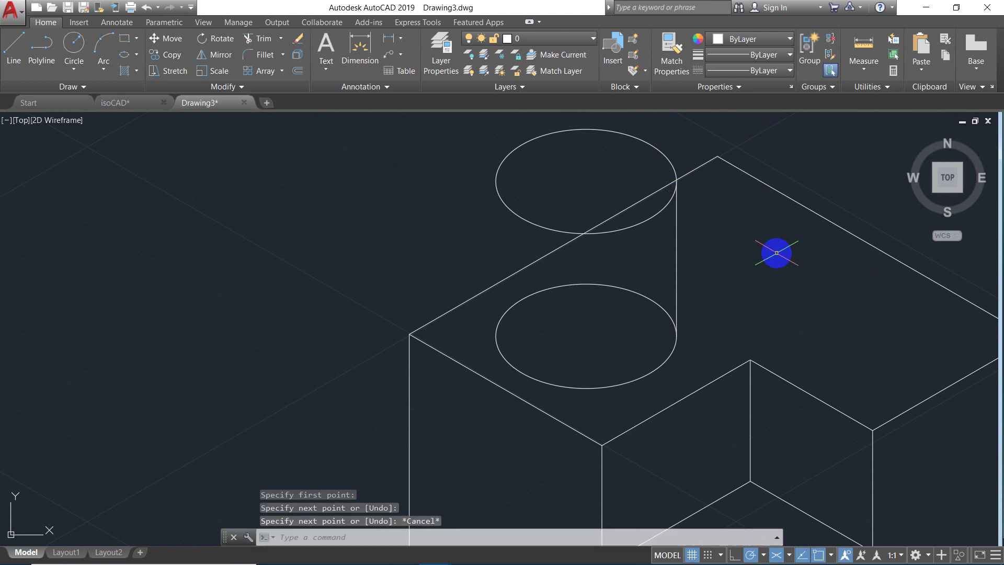
- Draw a vertical line joining the left quadrants of the lower and upper isometric circles to close the cylinder's side
{"action": "key", "text": "Return"}
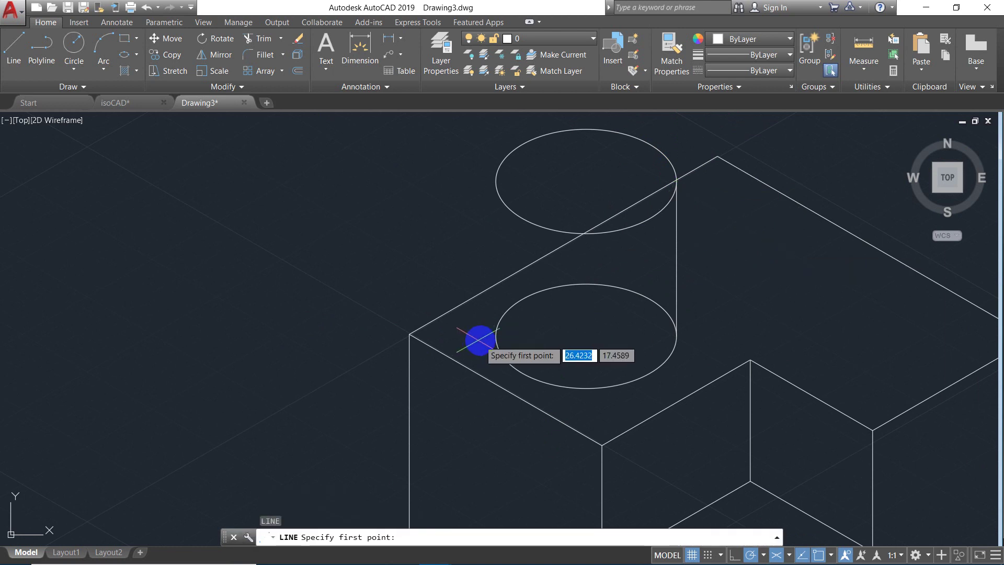
{"action": "left_click", "coordinate": [496, 336]}
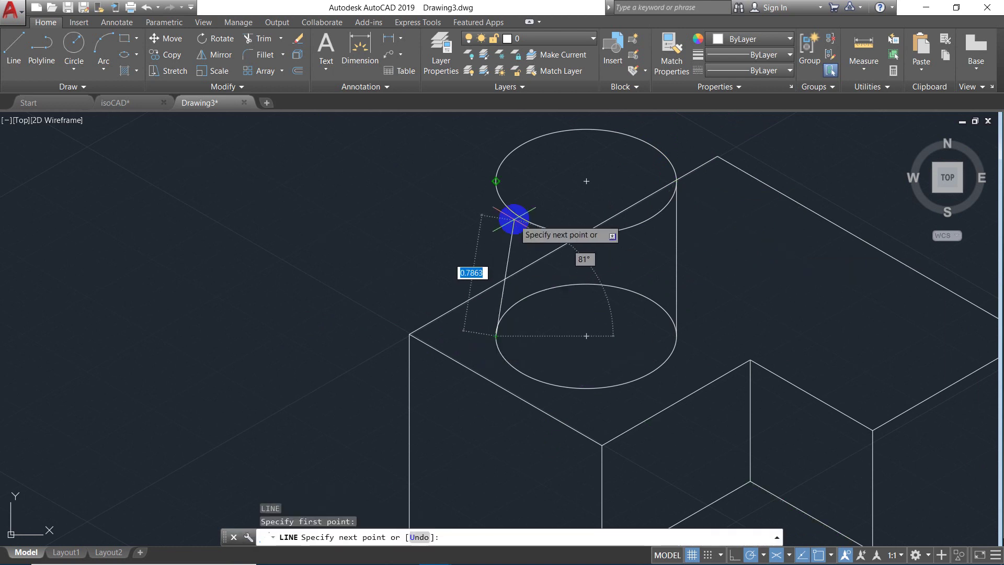
{"action": "left_click", "coordinate": [496, 181]}
{"action": "key", "text": "Escape"}
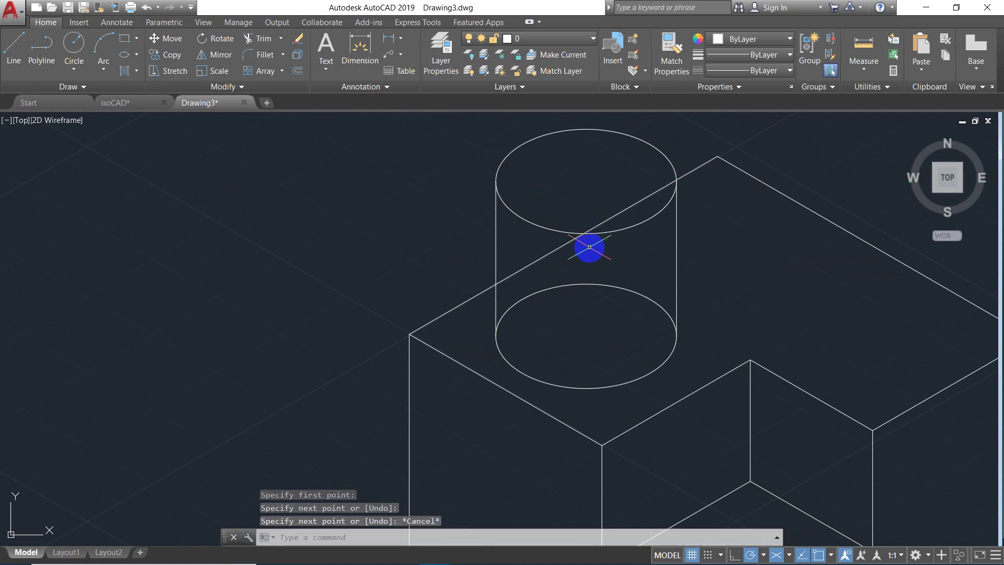
- Trim away the cylinder's hidden lines: the back half of the lower isometric circle and the box's top edge running behind the cylinder
{"action": "scroll", "coordinate": [589, 247], "scroll_direction": "down", "scroll_amount": 8}
{"action": "scroll", "coordinate": [589, 247], "scroll_direction": "up", "scroll_amount": 10}
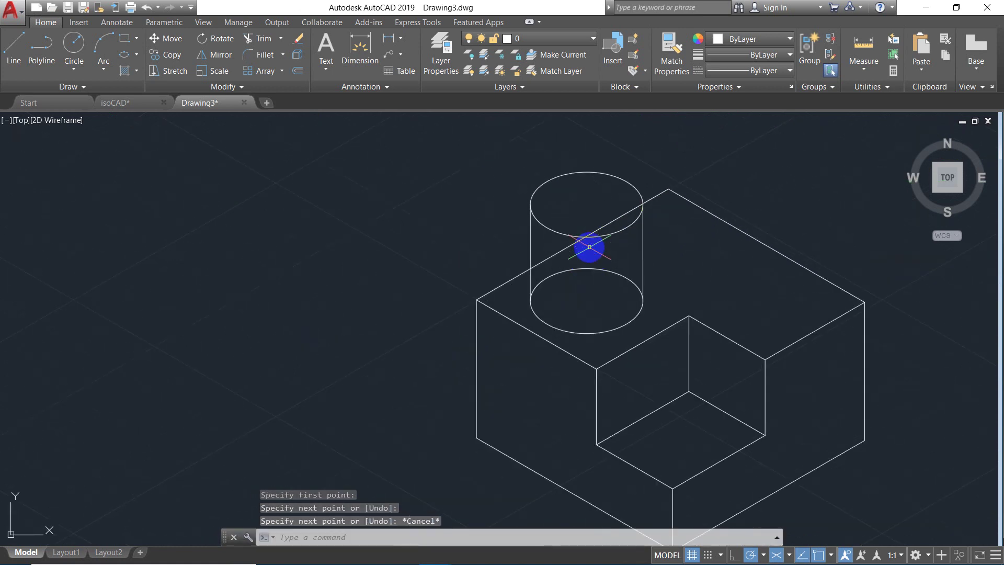
{"action": "scroll", "coordinate": [589, 247], "scroll_direction": "down", "scroll_amount": 6}
{"action": "scroll", "coordinate": [590, 247], "scroll_direction": "up", "scroll_amount": 4}
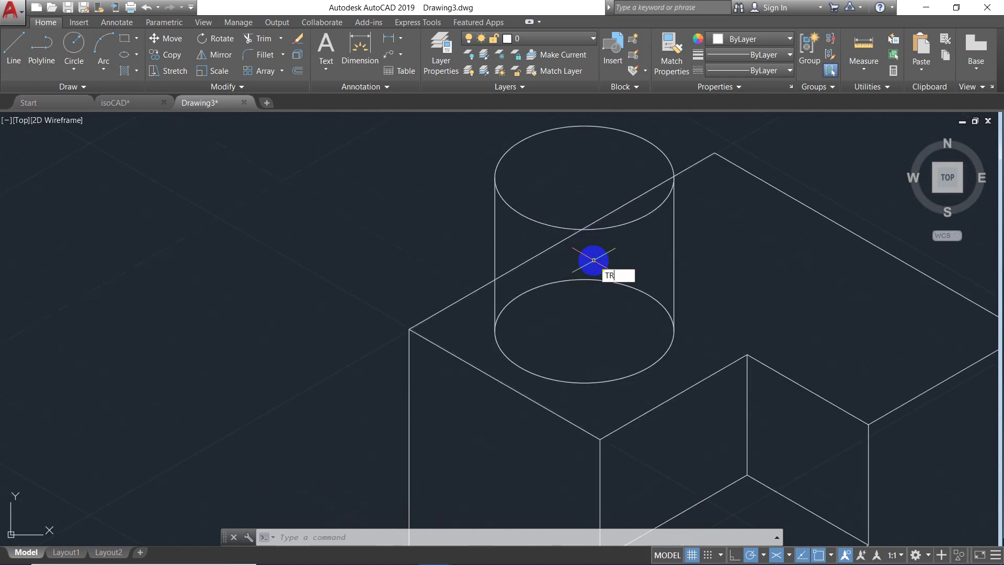
{"action": "key", "text": "Return"}
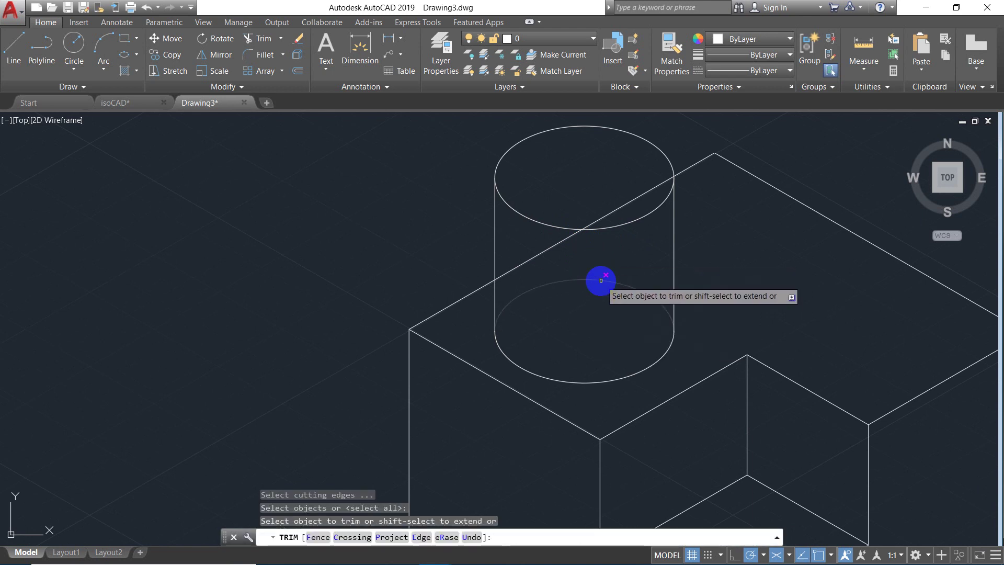
{"action": "left_click", "coordinate": [597, 281]}
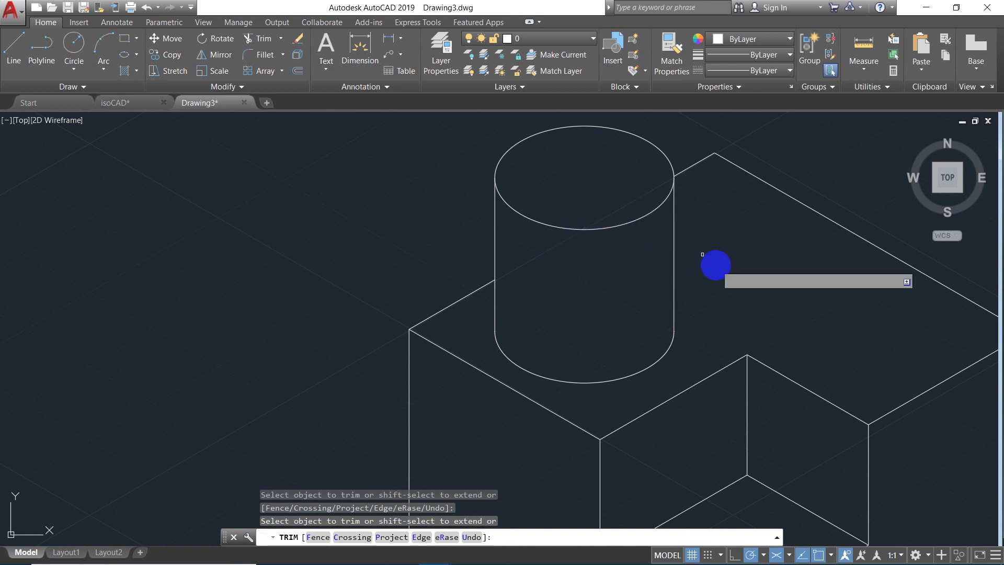
{"action": "scroll", "coordinate": [637, 181], "scroll_direction": "up", "scroll_amount": 4}
{"action": "scroll", "coordinate": [638, 180], "scroll_direction": "down", "scroll_amount": 5}
{"action": "scroll", "coordinate": [638, 181], "scroll_direction": "down", "scroll_amount": 2}
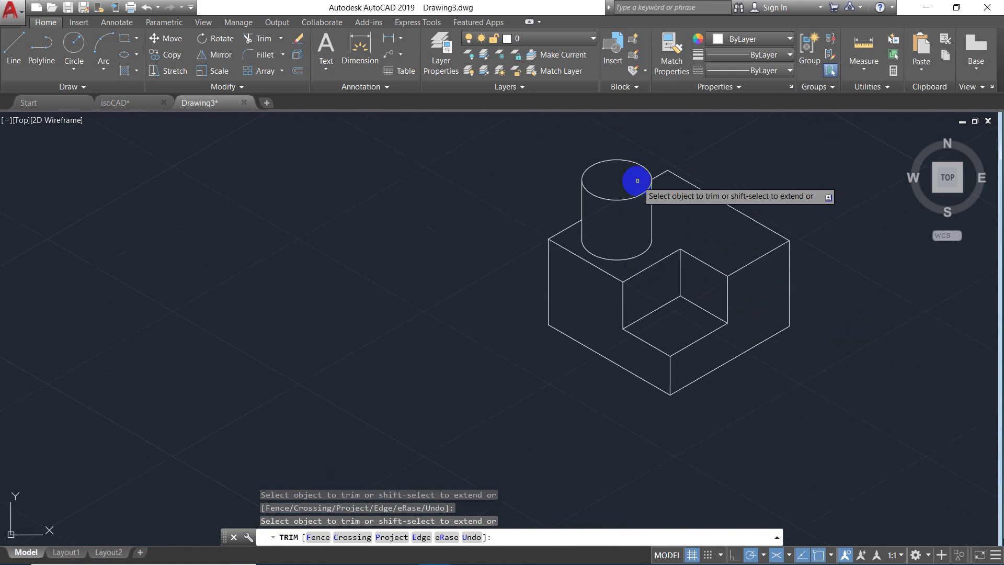
- Draw a line about 0.66 units long at 30° on the box's right face and continue it about 0.7 units straight down
{"action": "scroll", "coordinate": [638, 180], "scroll_direction": "up", "scroll_amount": 2}
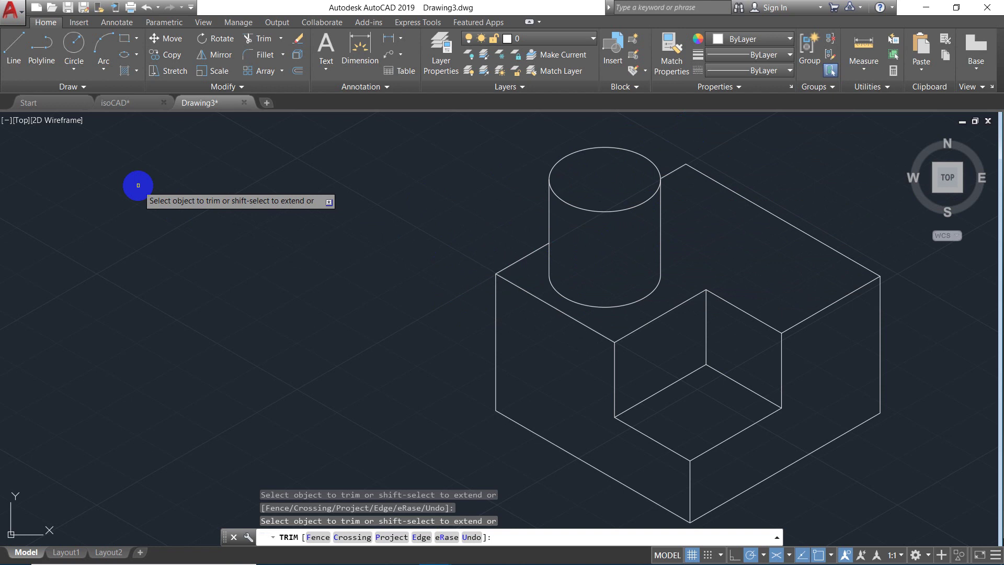
{"action": "left_click", "coordinate": [8, 48]}
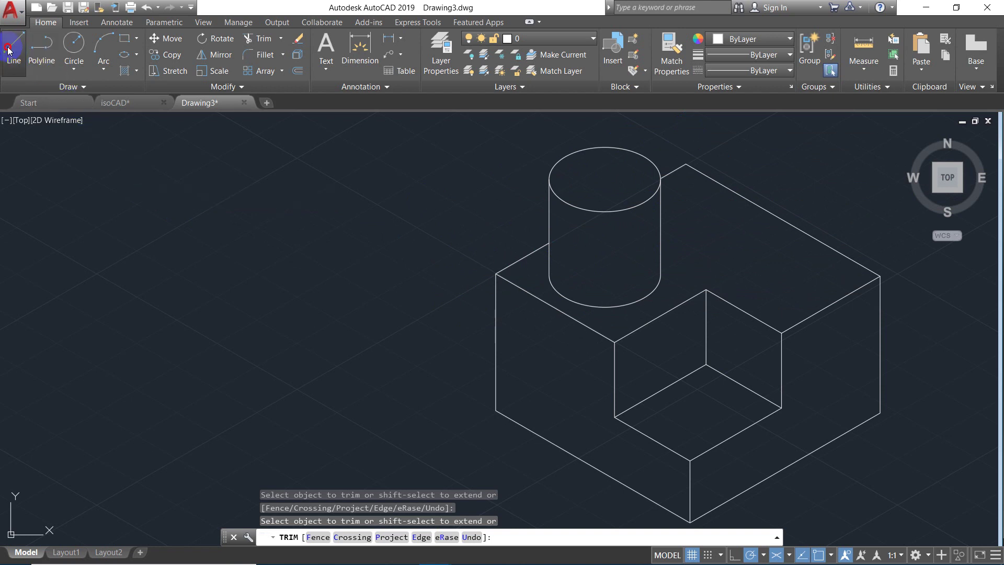
{"action": "left_click", "coordinate": [806, 352]}
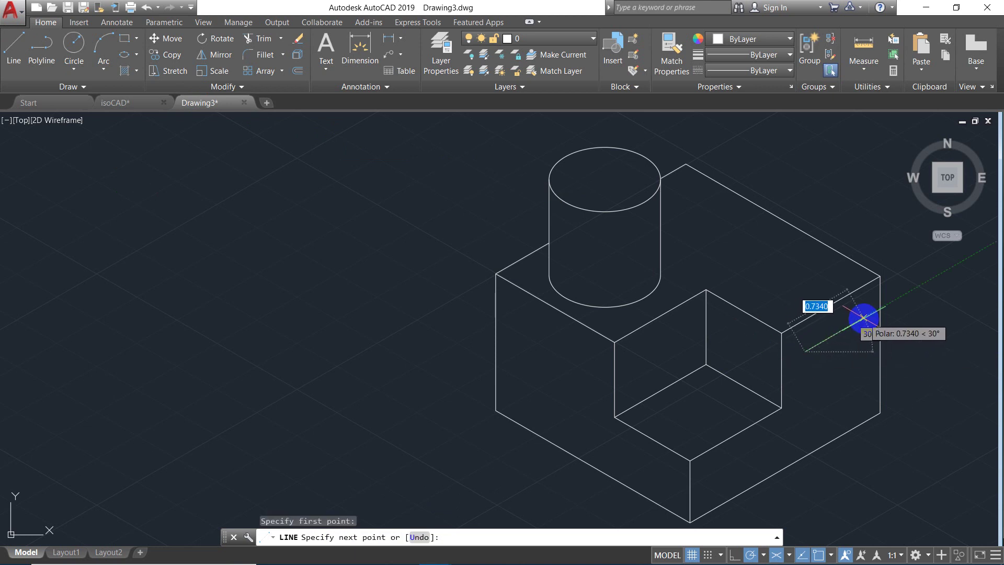
{"action": "scroll", "coordinate": [863, 318], "scroll_direction": "up", "scroll_amount": 4}
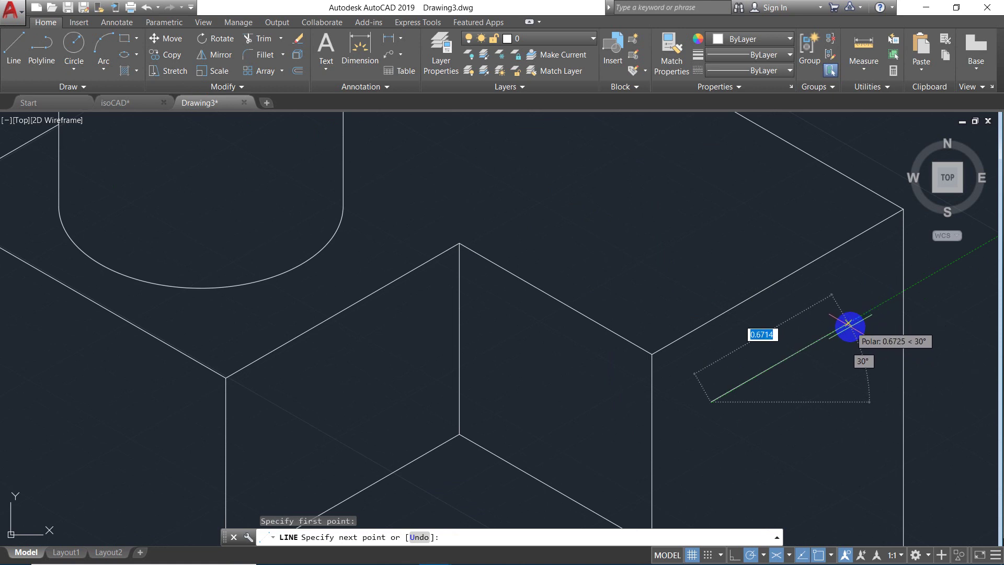
{"action": "left_click", "coordinate": [845, 325]}
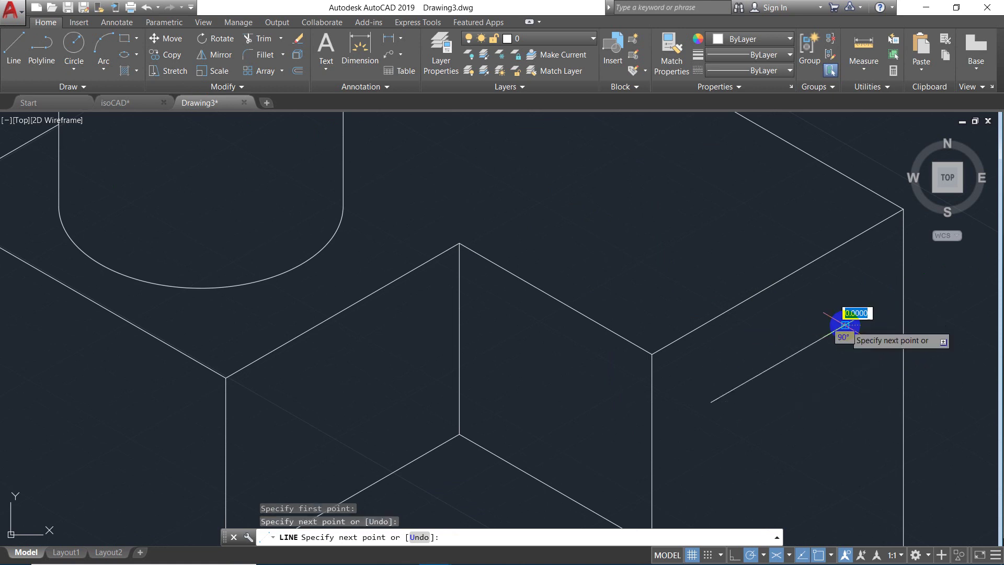
{"action": "scroll", "coordinate": [856, 442], "scroll_direction": "down", "scroll_amount": 4}
{"action": "scroll", "coordinate": [857, 442], "scroll_direction": "up", "scroll_amount": 5}
{"action": "scroll", "coordinate": [858, 442], "scroll_direction": "down", "scroll_amount": 3}
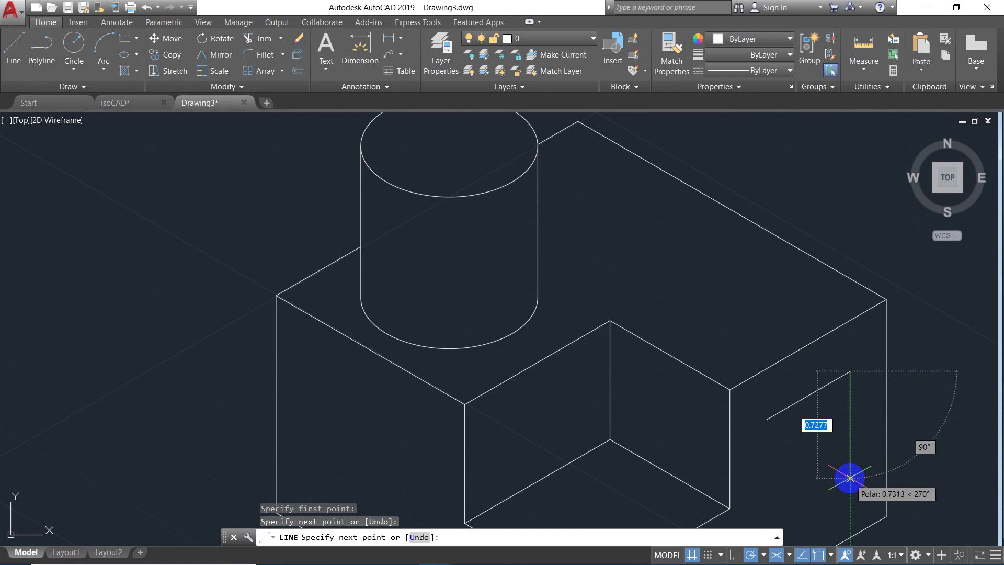
{"action": "left_click", "coordinate": [850, 474]}
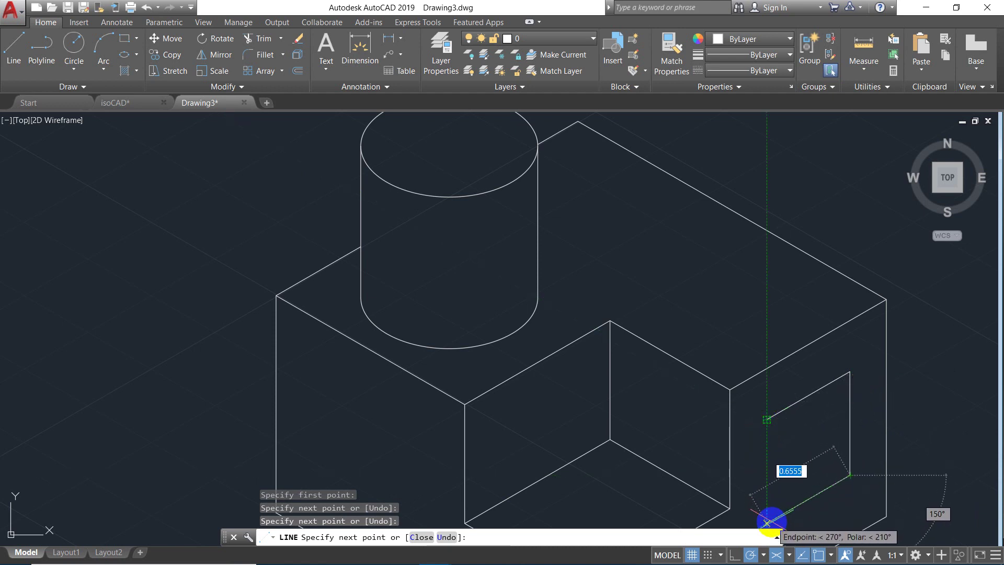
- Complete the parallelogram on the right face with a lower edge at 210° and a vertical edge up to the start point, and end the Line command
{"action": "scroll", "coordinate": [767, 523], "scroll_direction": "down", "scroll_amount": 7}
{"action": "scroll", "coordinate": [767, 523], "scroll_direction": "up", "scroll_amount": 12}
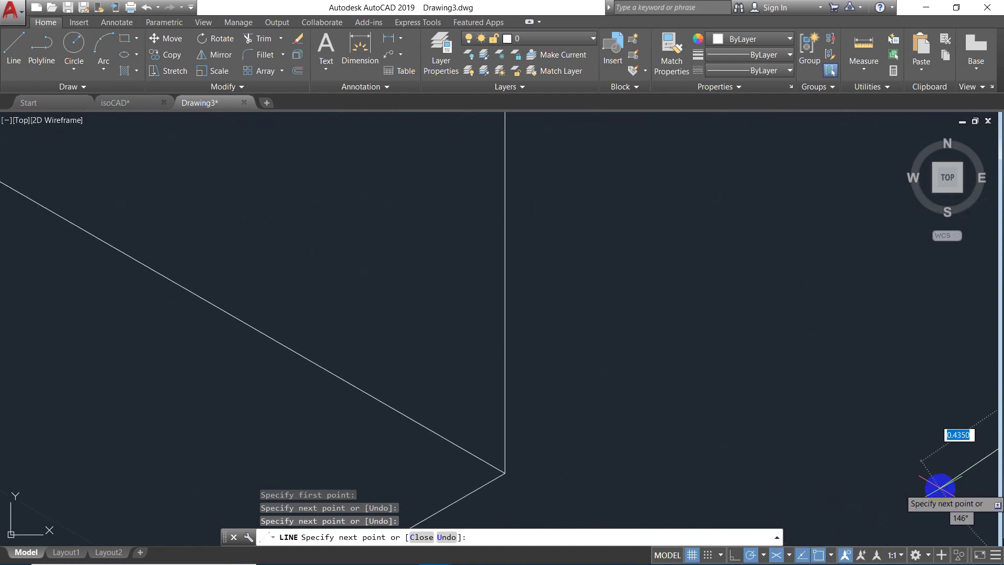
{"action": "scroll", "coordinate": [939, 484], "scroll_direction": "down", "scroll_amount": 5}
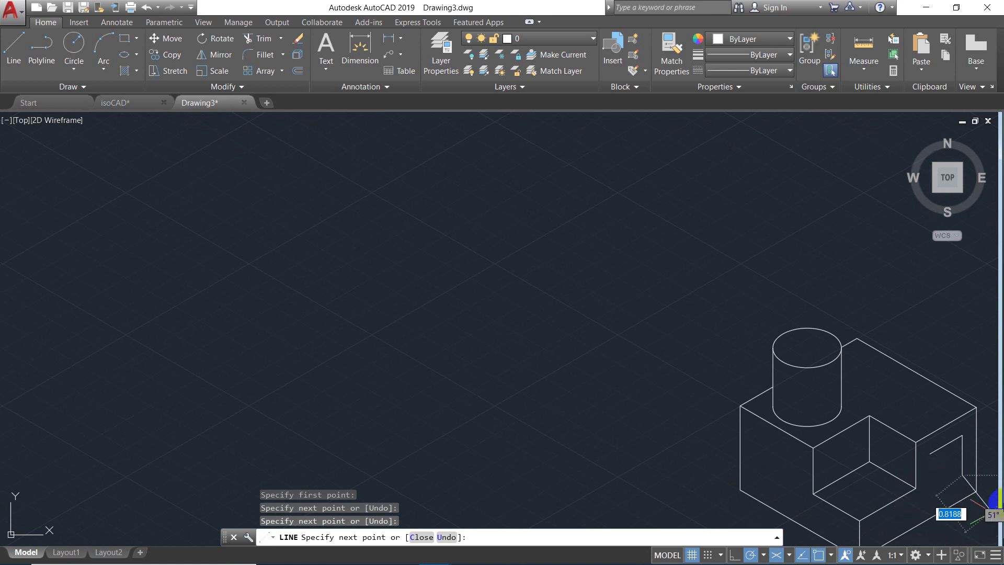
{"action": "scroll", "coordinate": [989, 506], "scroll_direction": "up", "scroll_amount": 4}
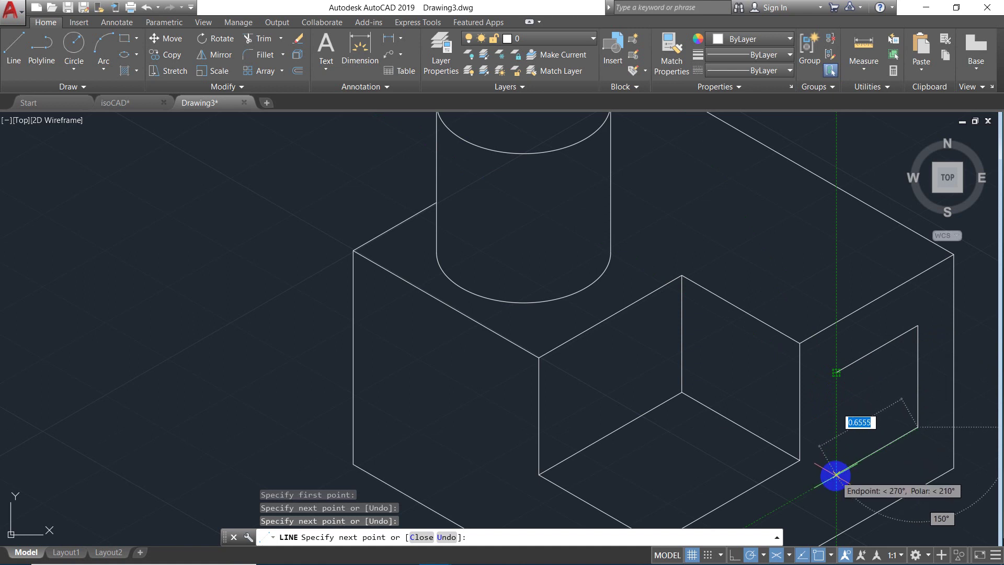
{"action": "left_click", "coordinate": [836, 475]}
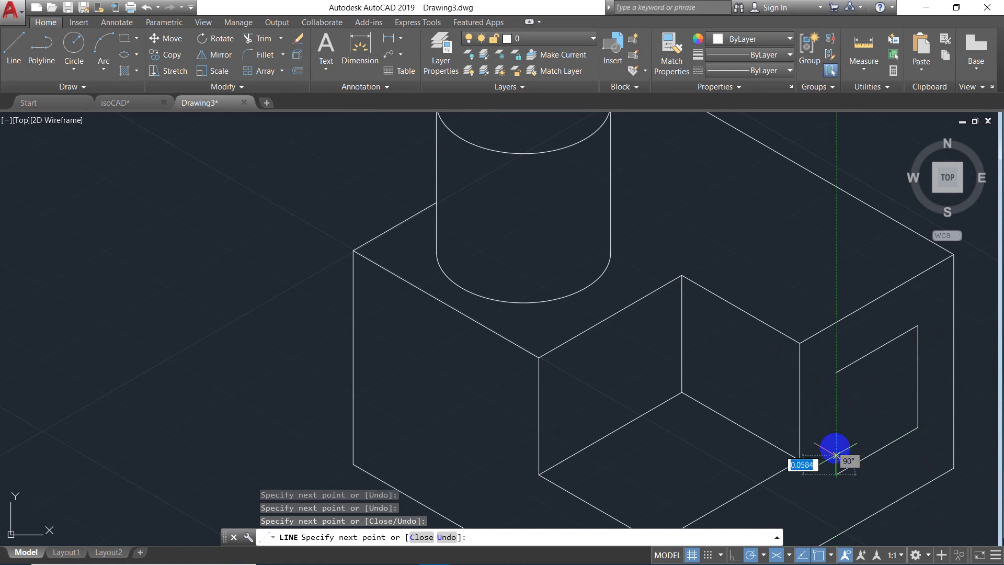
{"action": "left_click", "coordinate": [836, 373]}
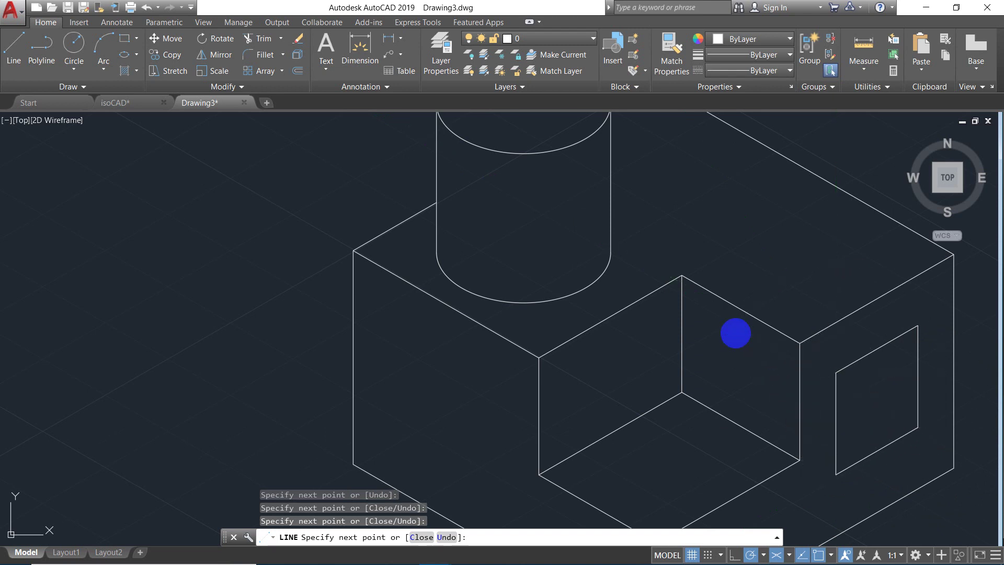
{"action": "key", "text": "Escape"}
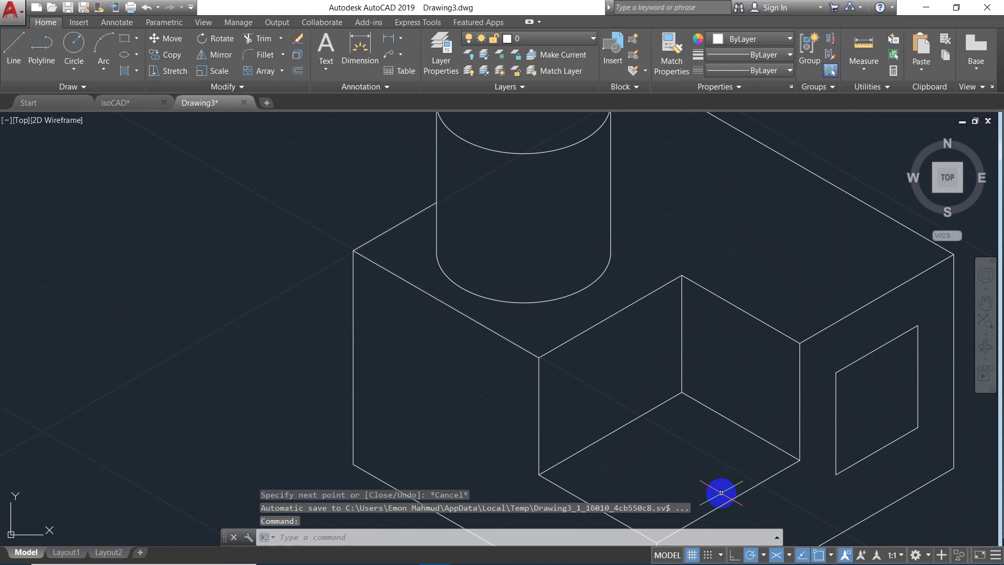
{"action": "scroll", "coordinate": [992, 427], "scroll_direction": "down", "scroll_amount": 5}
{"action": "scroll", "coordinate": [993, 426], "scroll_direction": "up", "scroll_amount": 10}
{"action": "scroll", "coordinate": [994, 426], "scroll_direction": "down", "scroll_amount": 5}
{"action": "scroll", "coordinate": [994, 426], "scroll_direction": "down", "scroll_amount": 5}
{"action": "scroll", "coordinate": [994, 426], "scroll_direction": "up", "scroll_amount": 5}
{"action": "scroll", "coordinate": [993, 426], "scroll_direction": "down", "scroll_amount": 5}
{"action": "scroll", "coordinate": [994, 426], "scroll_direction": "up", "scroll_amount": 4}
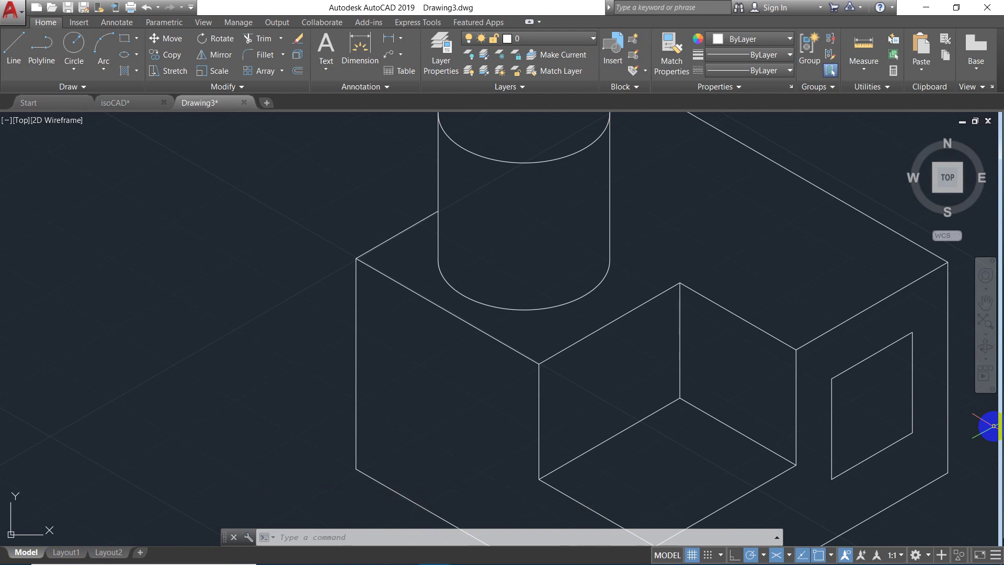
{"action": "scroll", "coordinate": [993, 426], "scroll_direction": "down", "scroll_amount": 5}
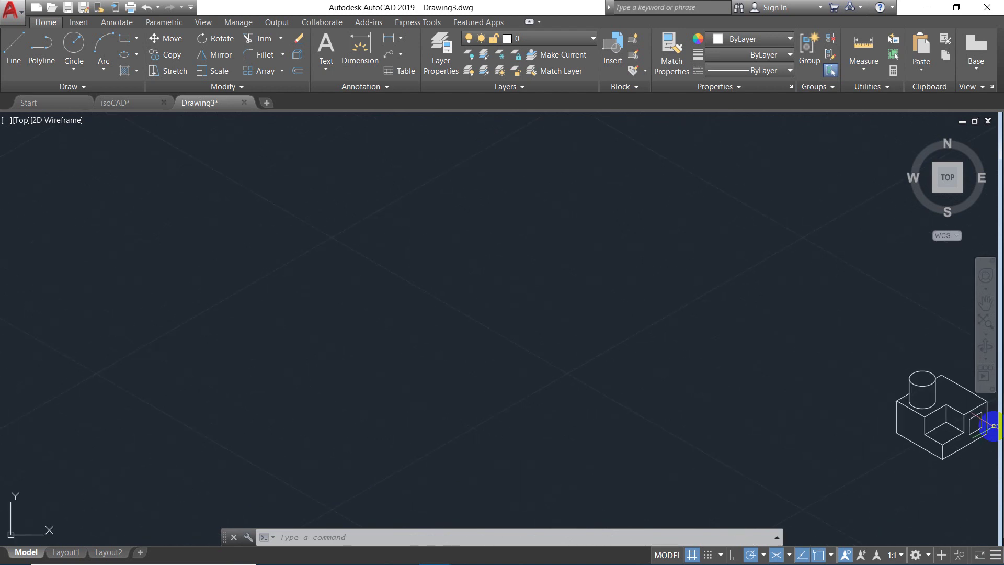
- Copy the four lines of the right-face parallelogram about 0.84 units outward at 330°, and end the Copy command
{"action": "left_click", "coordinate": [986, 320]}
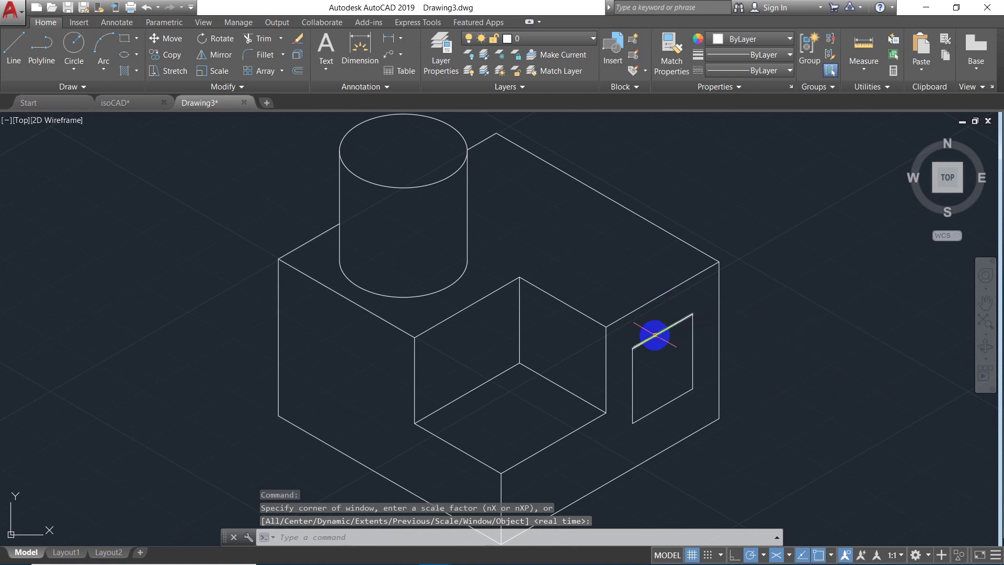
{"action": "left_click", "coordinate": [655, 335]}
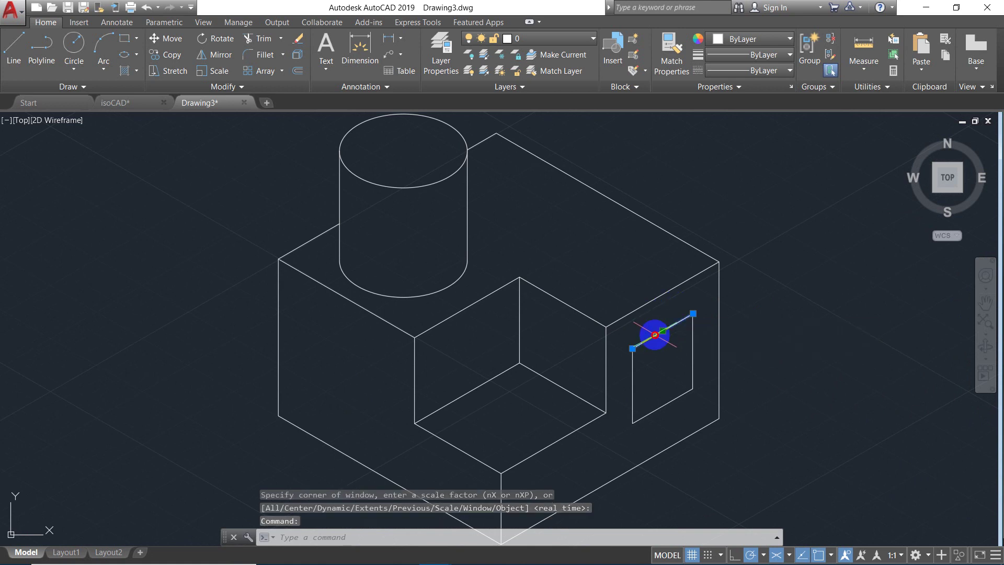
{"action": "left_click", "coordinate": [633, 368]}
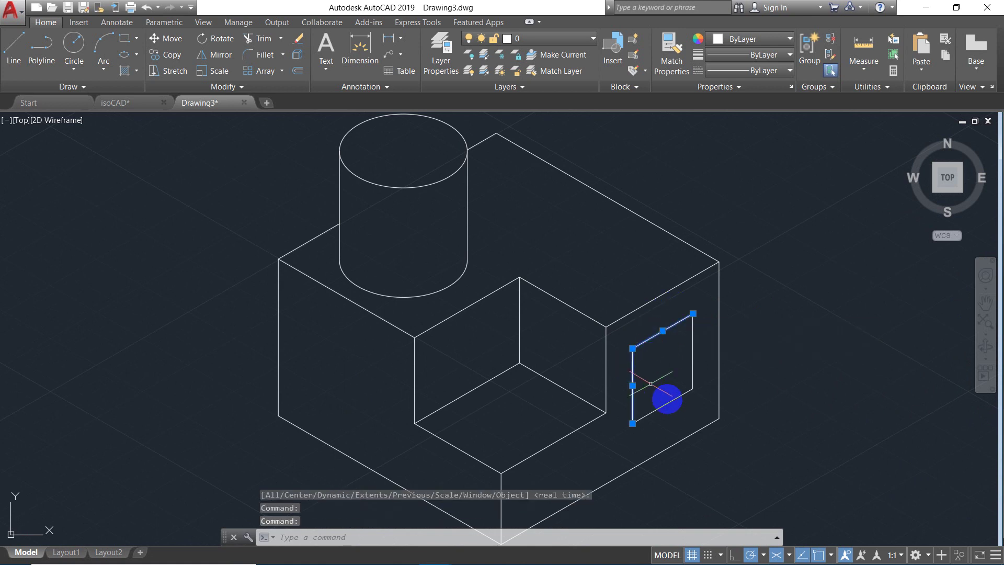
{"action": "left_click", "coordinate": [674, 400]}
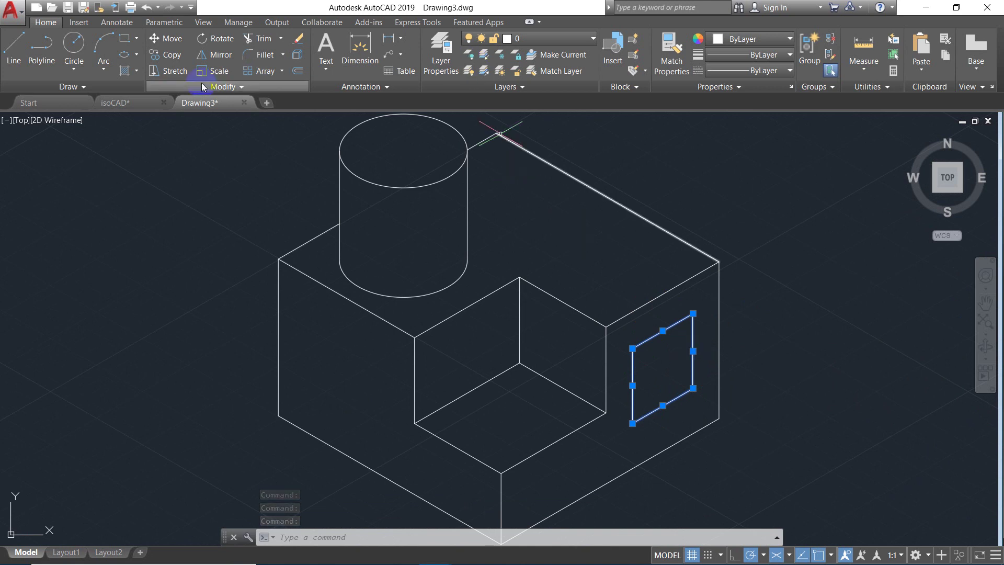
{"action": "left_click", "coordinate": [169, 51]}
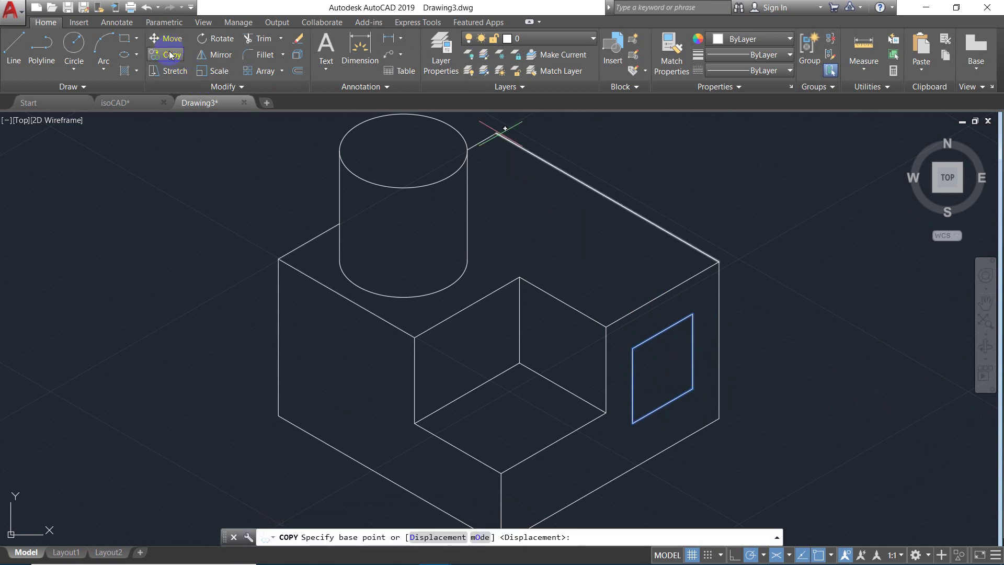
{"action": "left_click", "coordinate": [770, 346]}
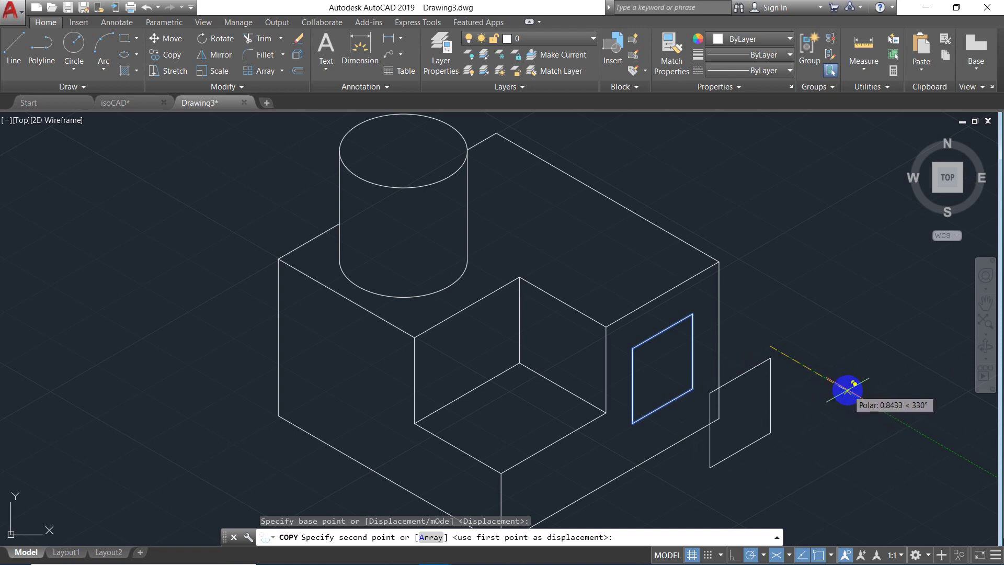
{"action": "left_click", "coordinate": [847, 390]}
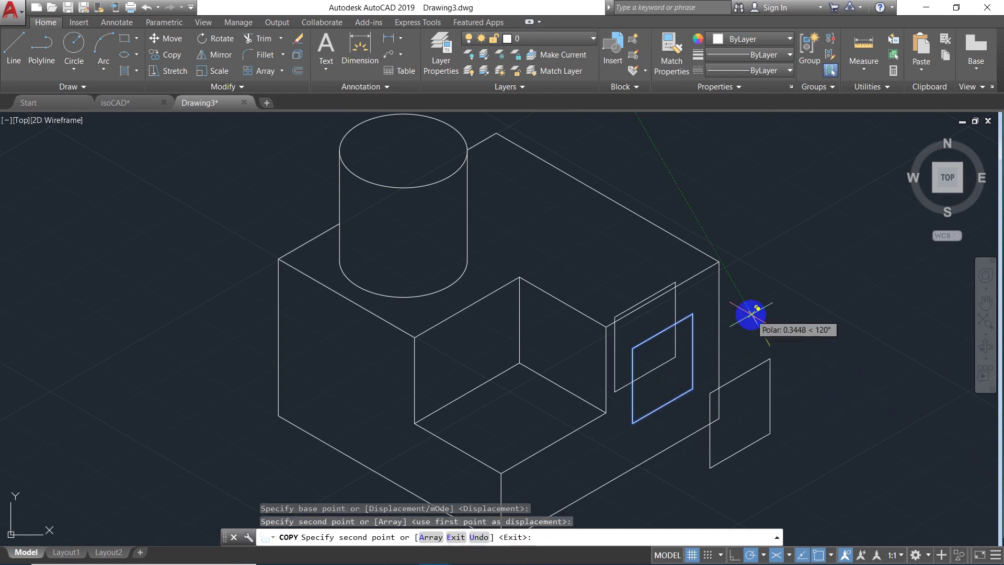
{"action": "key", "text": "Escape"}
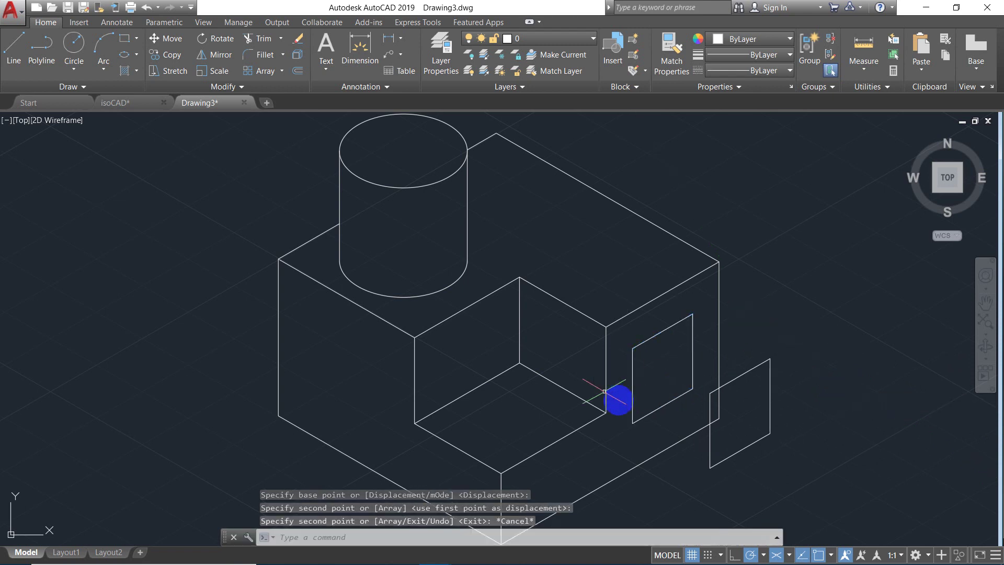
- Draw two lines joining the upper-left and upper-right corners of the right-face parallelogram to the matching corners of its copy
{"action": "left_click", "coordinate": [6, 60]}
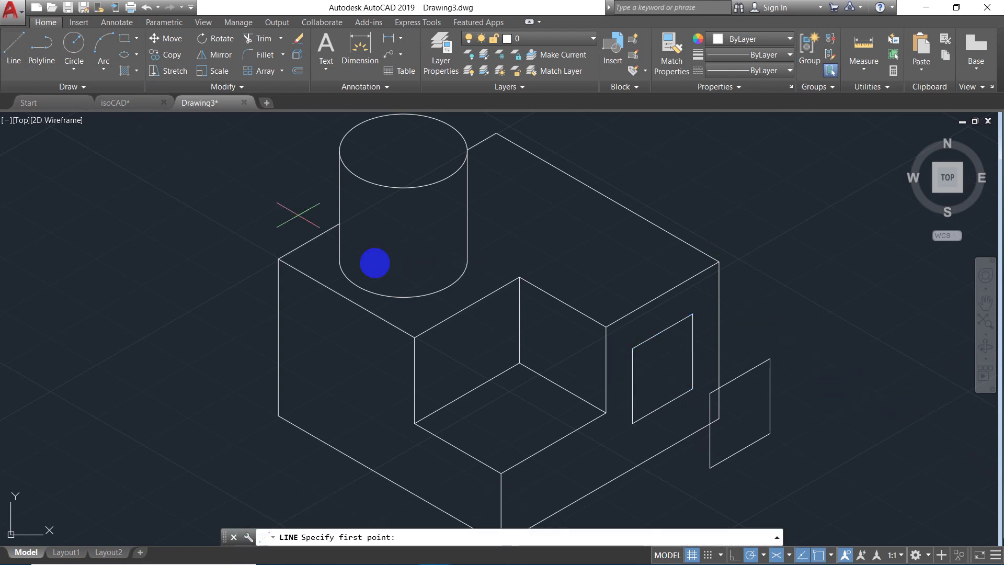
{"action": "left_click", "coordinate": [633, 349]}
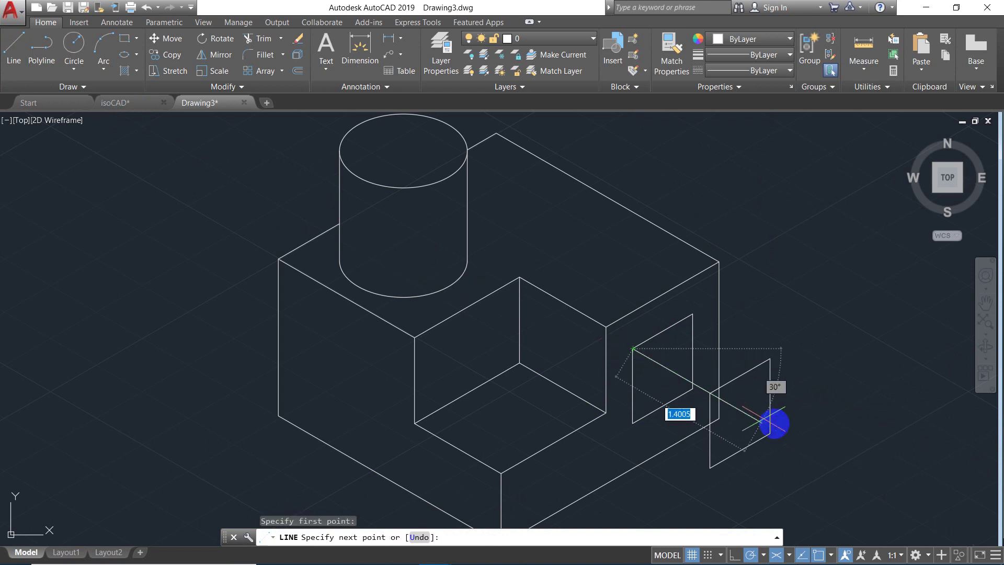
{"action": "left_click", "coordinate": [709, 394]}
{"action": "key", "text": "Escape"}
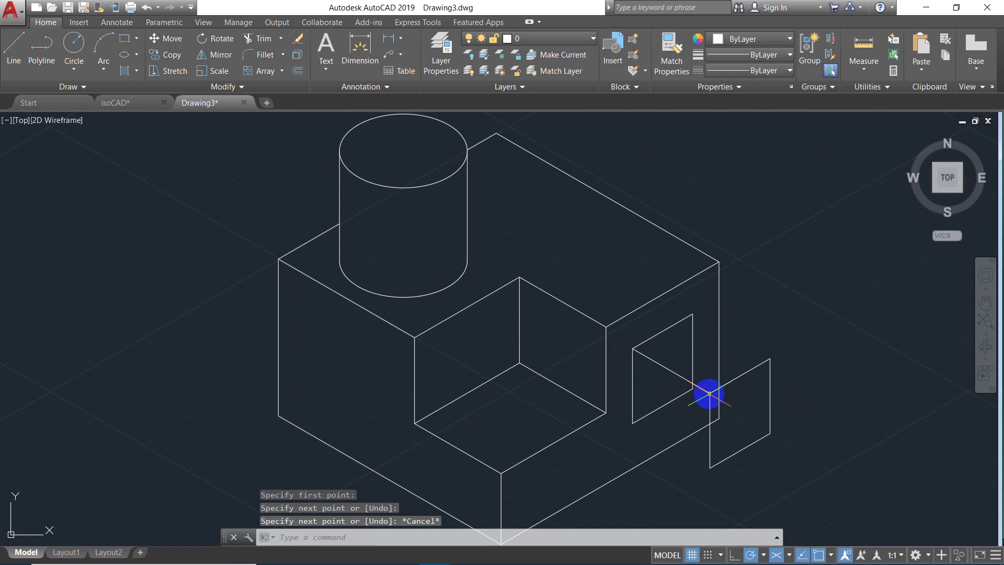
{"action": "key", "text": "Return"}
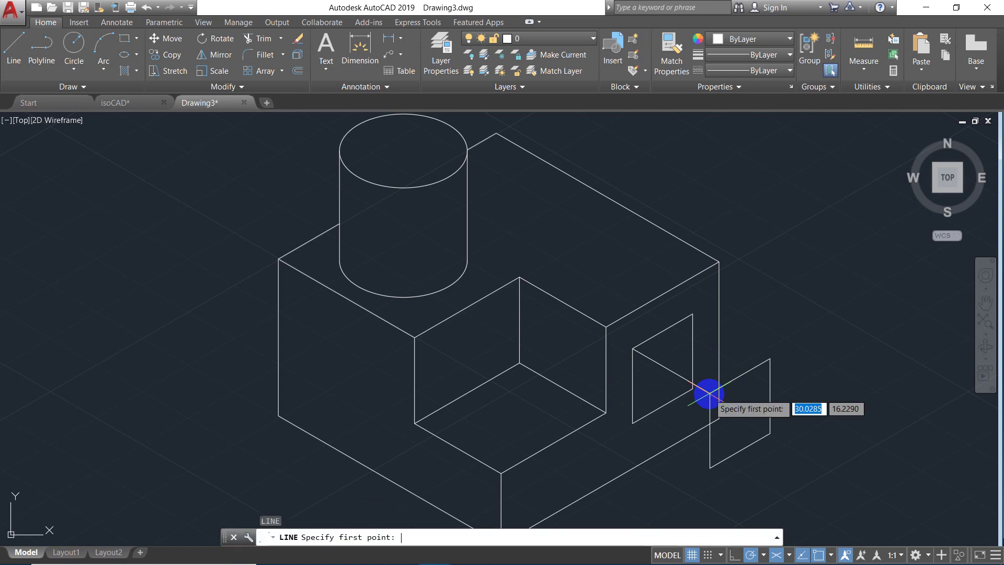
{"action": "left_click", "coordinate": [693, 314]}
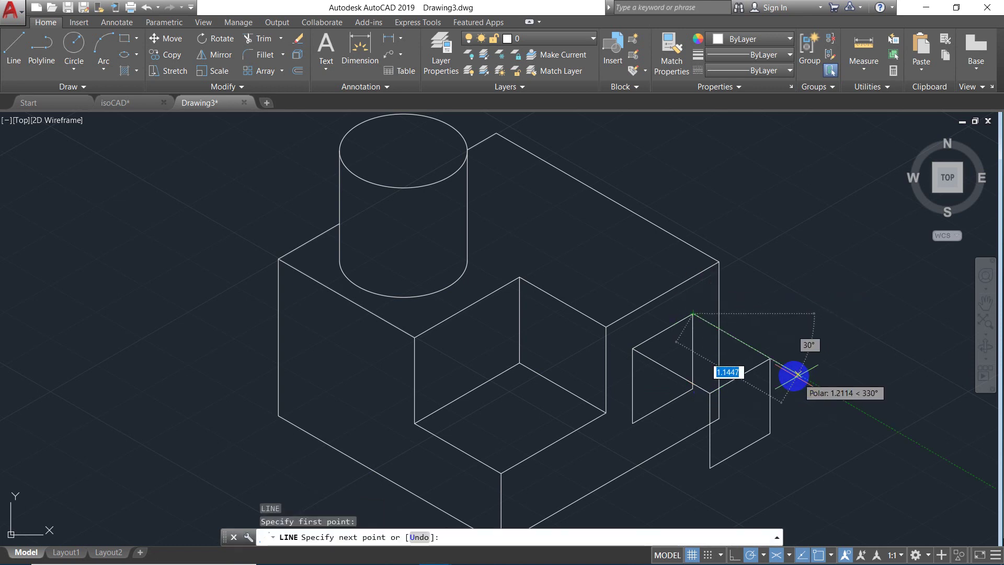
{"action": "left_click", "coordinate": [770, 358]}
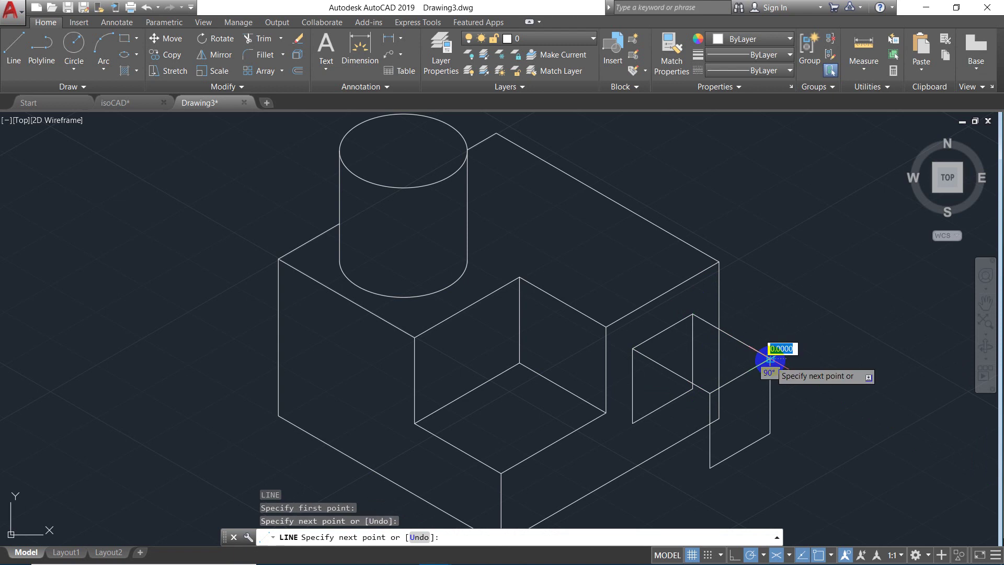
{"action": "key", "text": "Escape"}
- Draw a line joining the lower-left corners of the right-face parallelogram and its copy, and end the Line command
{"action": "scroll", "coordinate": [667, 466], "scroll_direction": "up", "scroll_amount": 5}
{"action": "scroll", "coordinate": [667, 466], "scroll_direction": "down", "scroll_amount": 4}
{"action": "scroll", "coordinate": [668, 466], "scroll_direction": "up", "scroll_amount": 4}
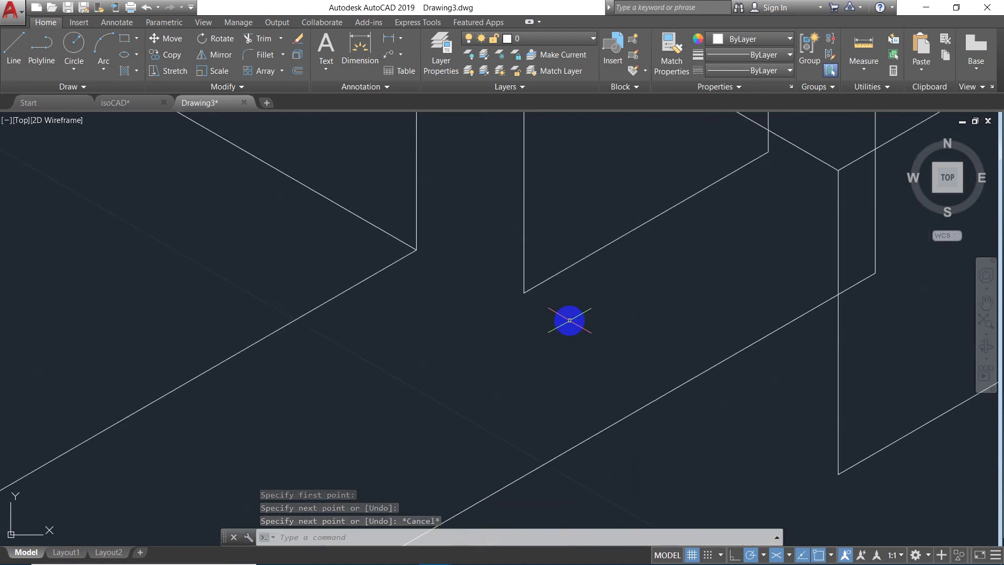
{"action": "key", "text": "space"}
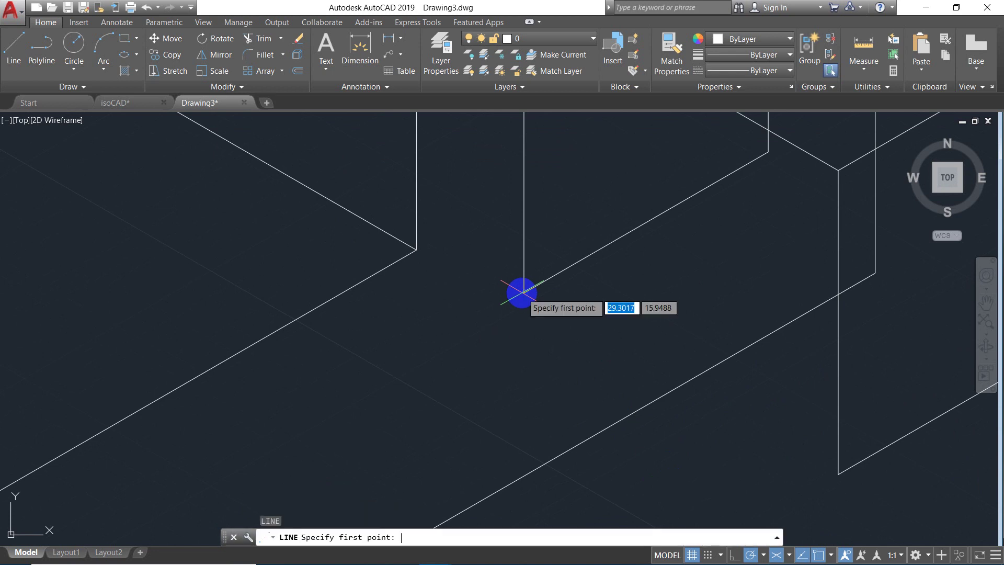
{"action": "left_click", "coordinate": [525, 292]}
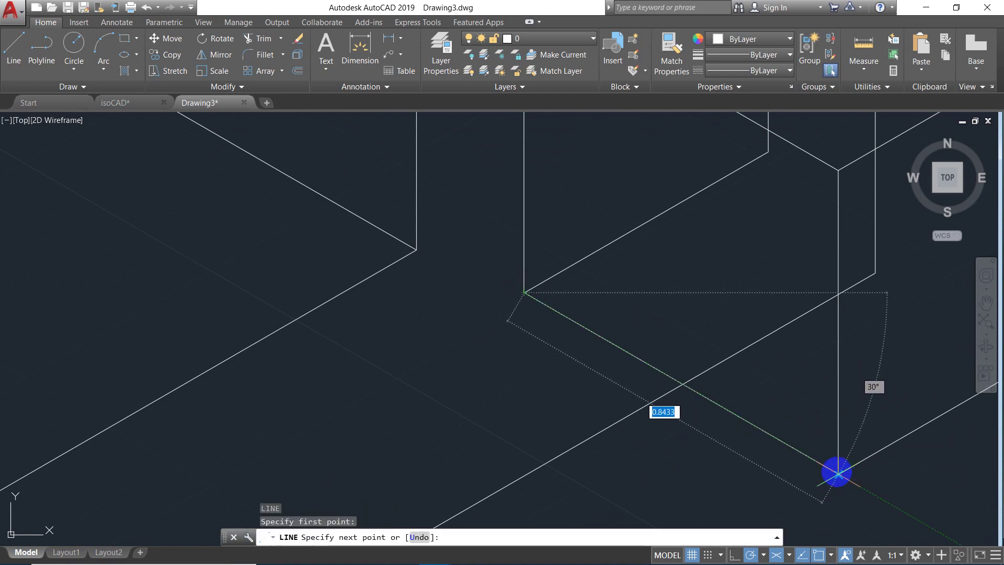
{"action": "left_click", "coordinate": [838, 473]}
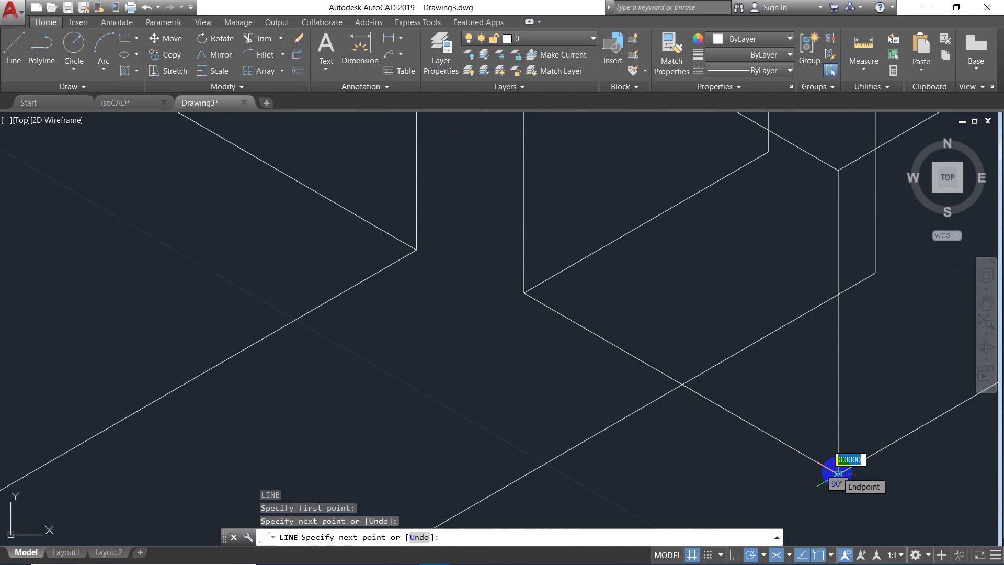
{"action": "key", "text": "Escape"}
{"action": "scroll", "coordinate": [814, 256], "scroll_direction": "down", "scroll_amount": 4}
{"action": "scroll", "coordinate": [814, 256], "scroll_direction": "up", "scroll_amount": 3}
{"action": "scroll", "coordinate": [815, 256], "scroll_direction": "down", "scroll_amount": 1}
{"action": "scroll", "coordinate": [816, 256], "scroll_direction": "down", "scroll_amount": 2}
{"action": "scroll", "coordinate": [815, 257], "scroll_direction": "up", "scroll_amount": 4}
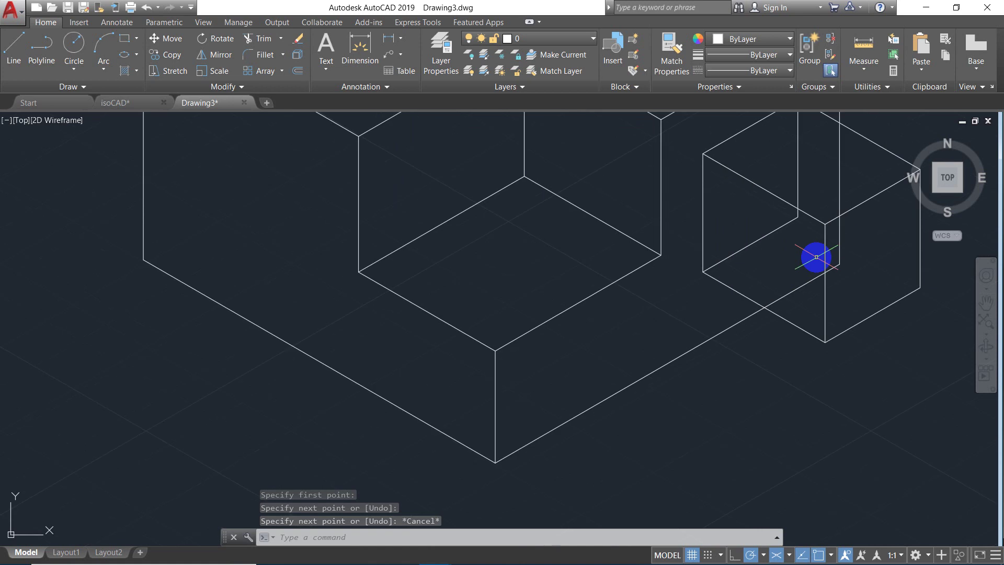
{"action": "scroll", "coordinate": [816, 257], "scroll_direction": "down", "scroll_amount": 4}
{"action": "scroll", "coordinate": [816, 257], "scroll_direction": "up", "scroll_amount": 2}
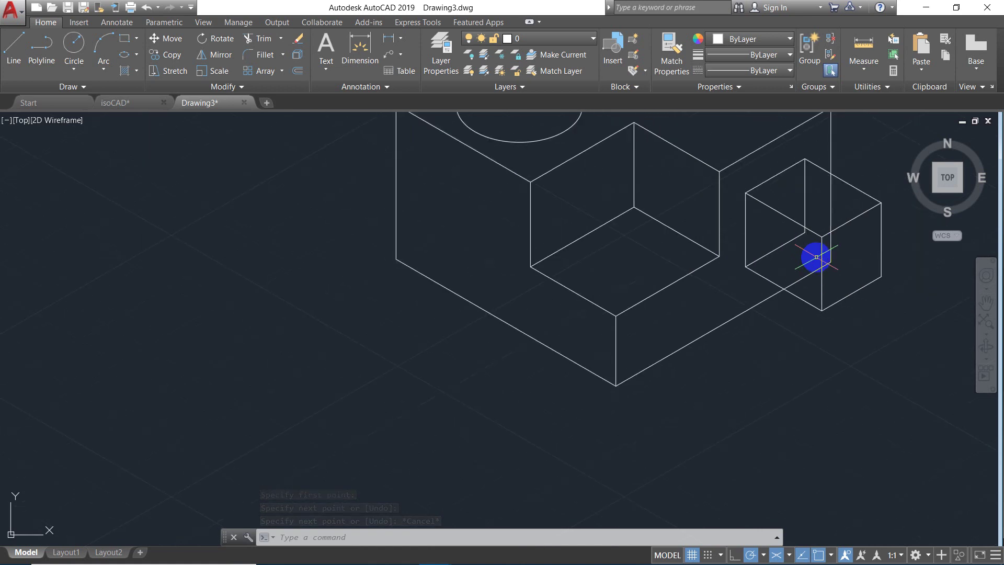
- Trim the main box's edges where they pass behind the projecting block, plus the block's rear vertical edge above its front face, and end Trim
{"action": "type", "text": "tr"}
{"action": "key", "text": "Return"}
{"action": "key", "text": "Return"}
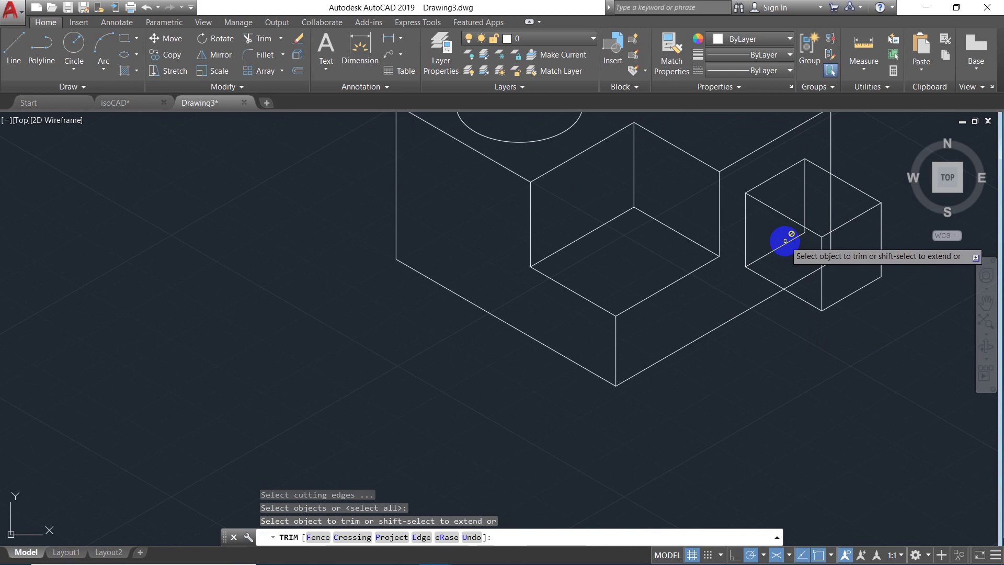
{"action": "scroll", "coordinate": [825, 194], "scroll_direction": "up", "scroll_amount": 5}
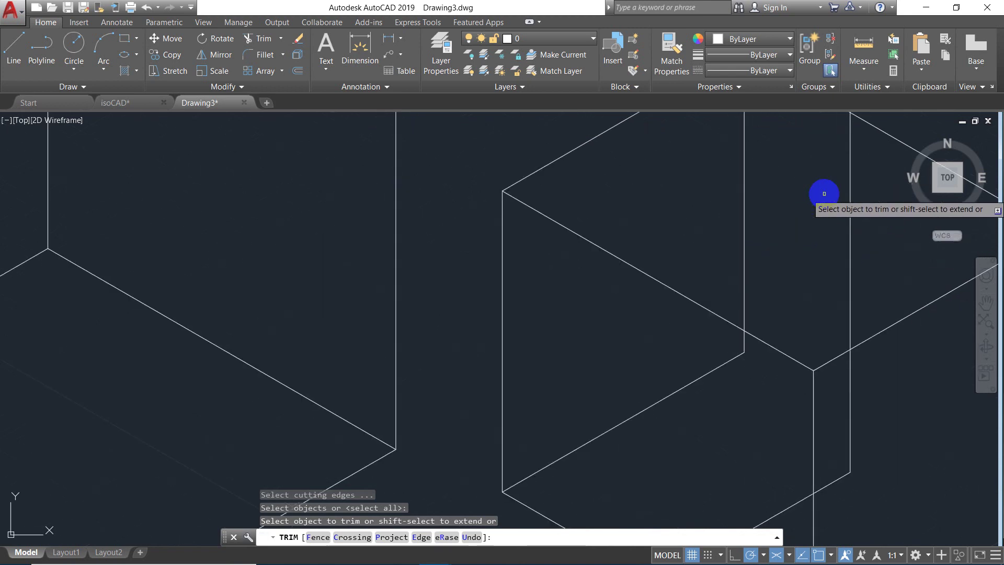
{"action": "left_click", "coordinate": [849, 201]}
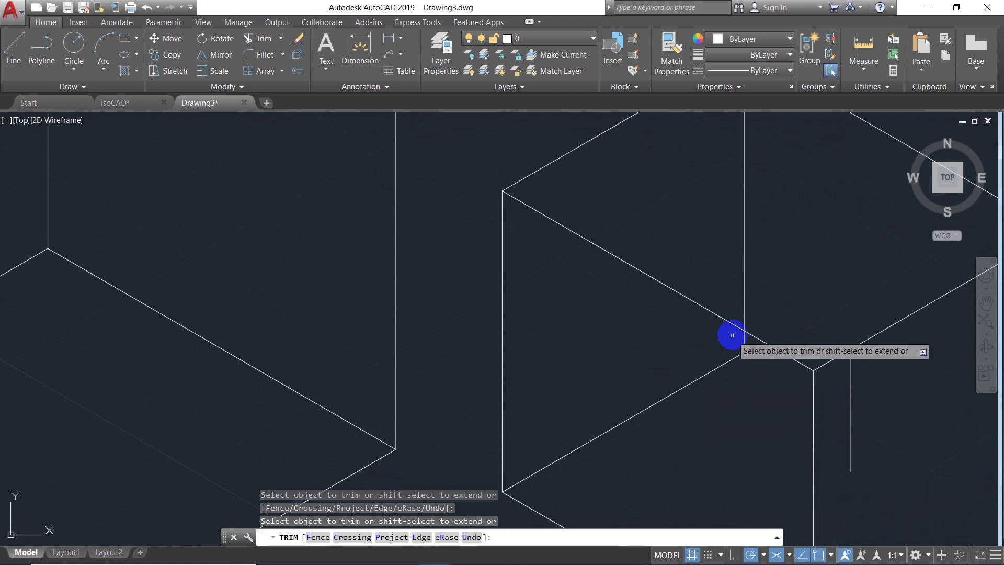
{"action": "left_click", "coordinate": [745, 294]}
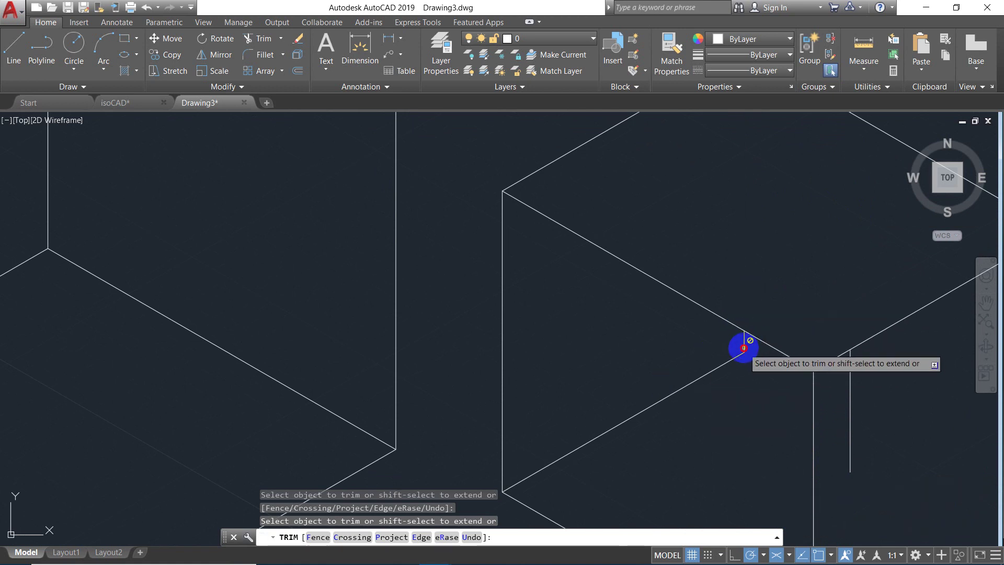
{"action": "scroll", "coordinate": [846, 371], "scroll_direction": "down", "scroll_amount": 3}
{"action": "scroll", "coordinate": [846, 371], "scroll_direction": "up", "scroll_amount": 3}
{"action": "scroll", "coordinate": [846, 371], "scroll_direction": "down", "scroll_amount": 3}
{"action": "scroll", "coordinate": [845, 370], "scroll_direction": "up", "scroll_amount": 2}
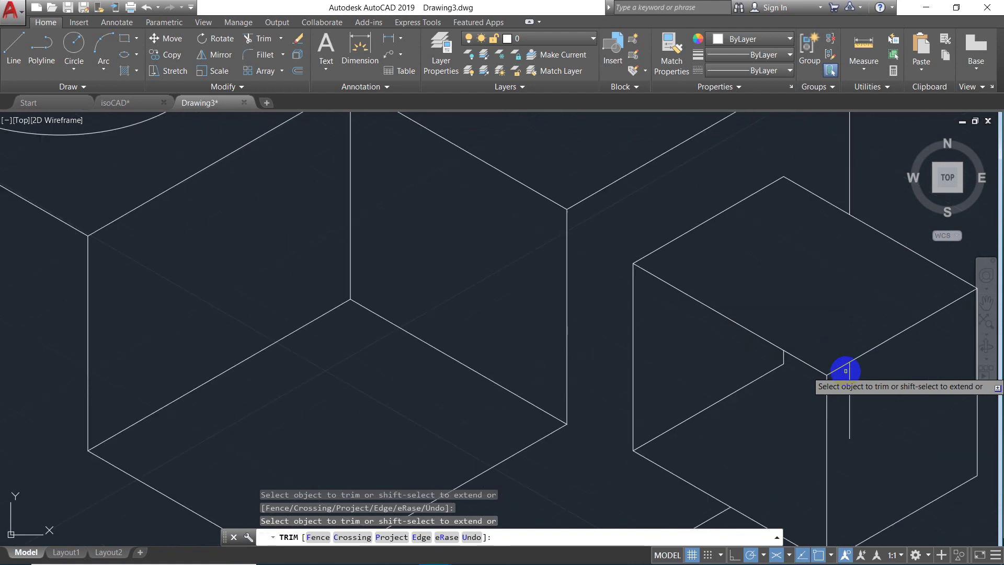
{"action": "key", "text": "Escape"}
- Delete the three leftover hidden segments inside the projecting block: the two vertical stubs and the slanted rear lower edge
{"action": "left_click", "coordinate": [853, 380]}
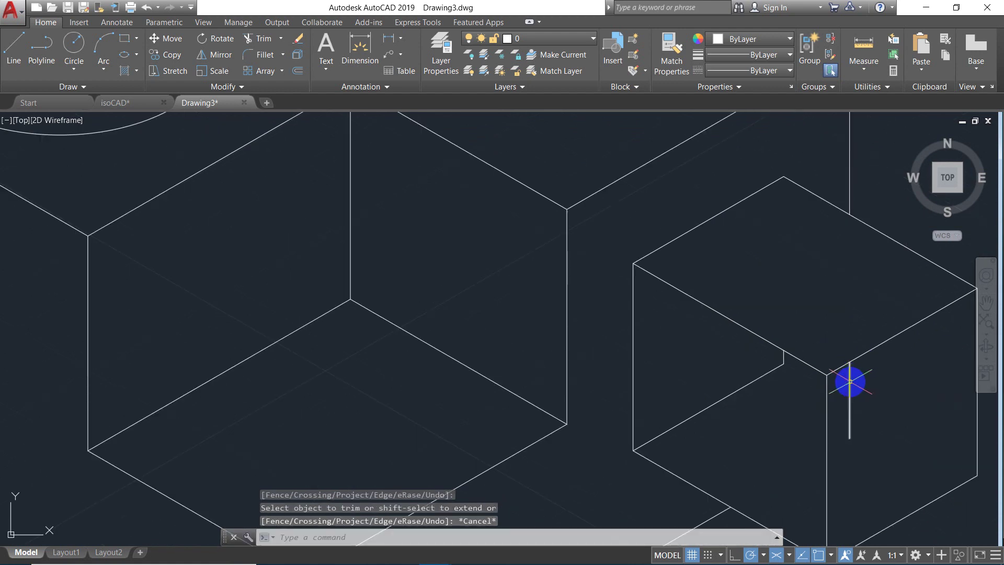
{"action": "left_click", "coordinate": [735, 391]}
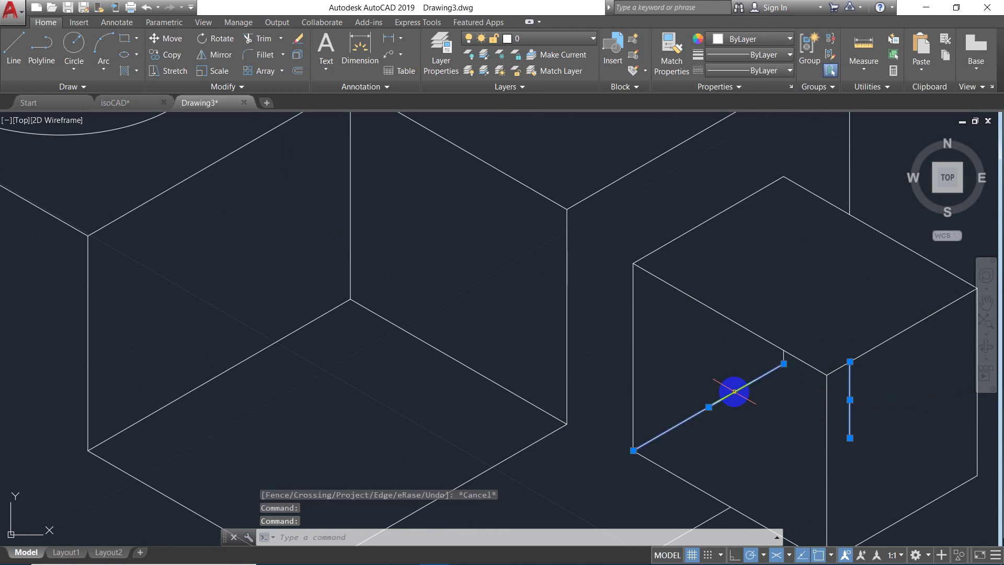
{"action": "left_click", "coordinate": [784, 355]}
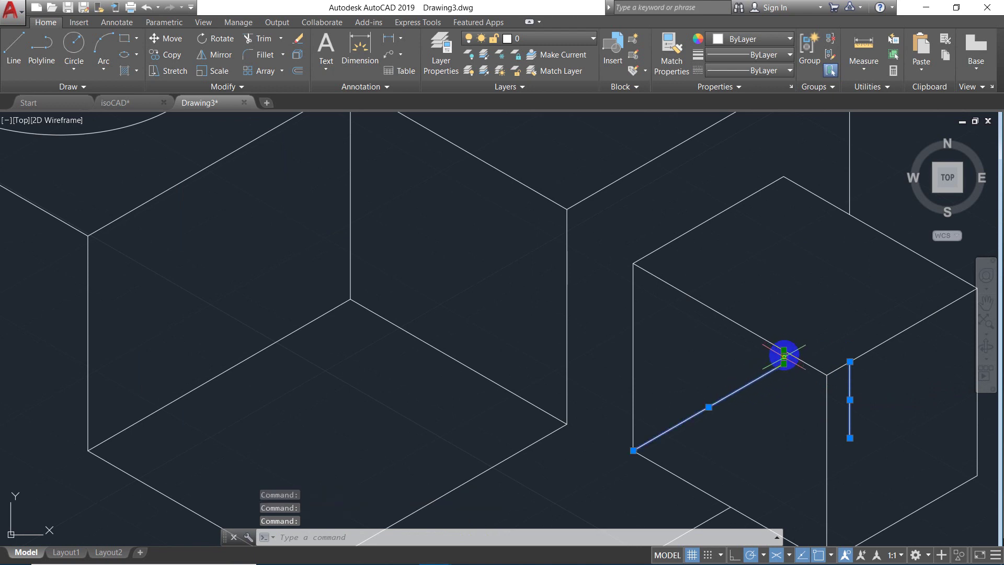
{"action": "key", "text": "Delete"}
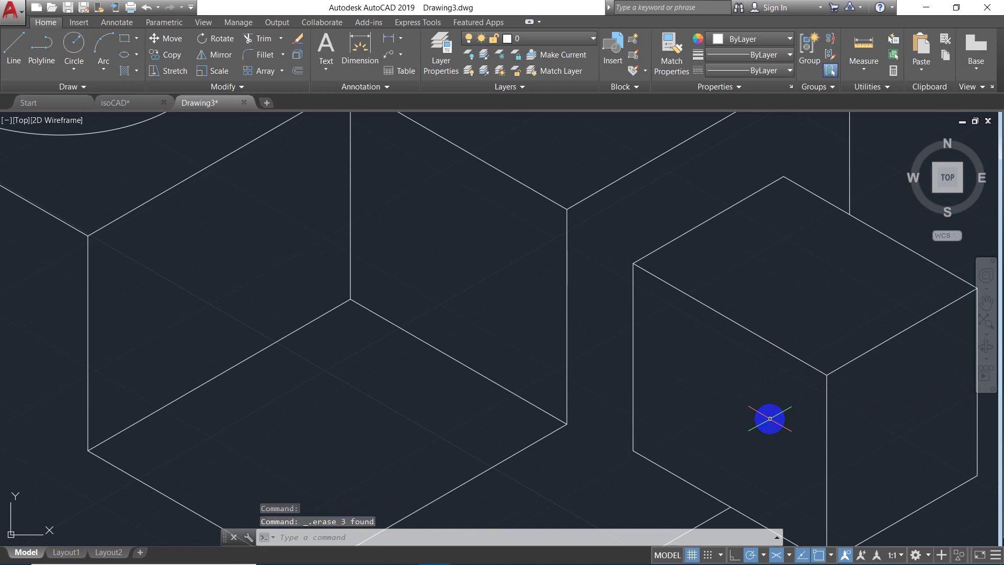
- Examine the whole isometric model, with its cylinder, corner notch and projecting block, fitted to the drawing extents
{"action": "scroll", "coordinate": [770, 418], "scroll_direction": "down", "scroll_amount": 8}
{"action": "scroll", "coordinate": [770, 418], "scroll_direction": "up", "scroll_amount": 4}
{"action": "scroll", "coordinate": [770, 419], "scroll_direction": "down", "scroll_amount": 4}
{"action": "scroll", "coordinate": [769, 418], "scroll_direction": "up", "scroll_amount": 2}
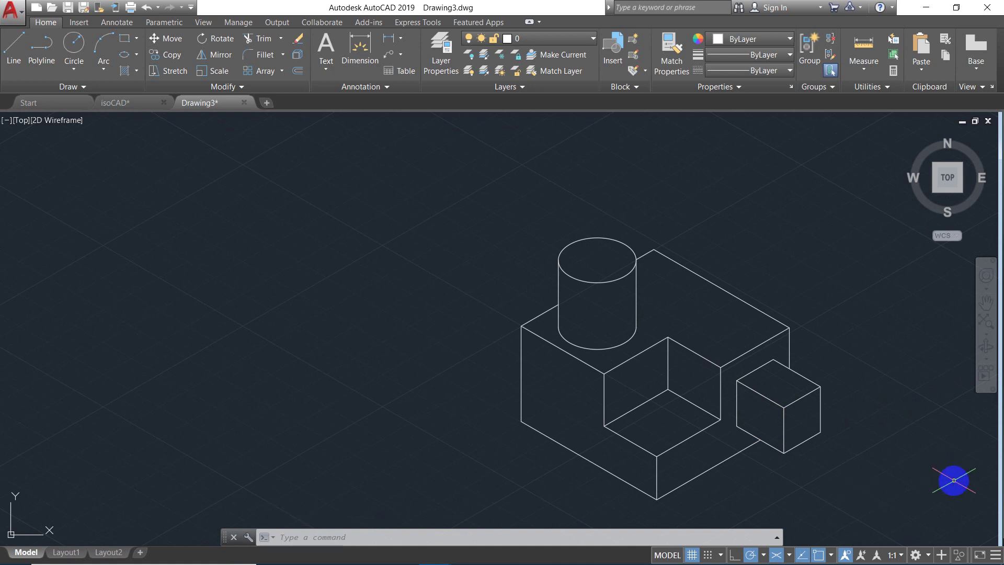
{"action": "left_click", "coordinate": [991, 327]}
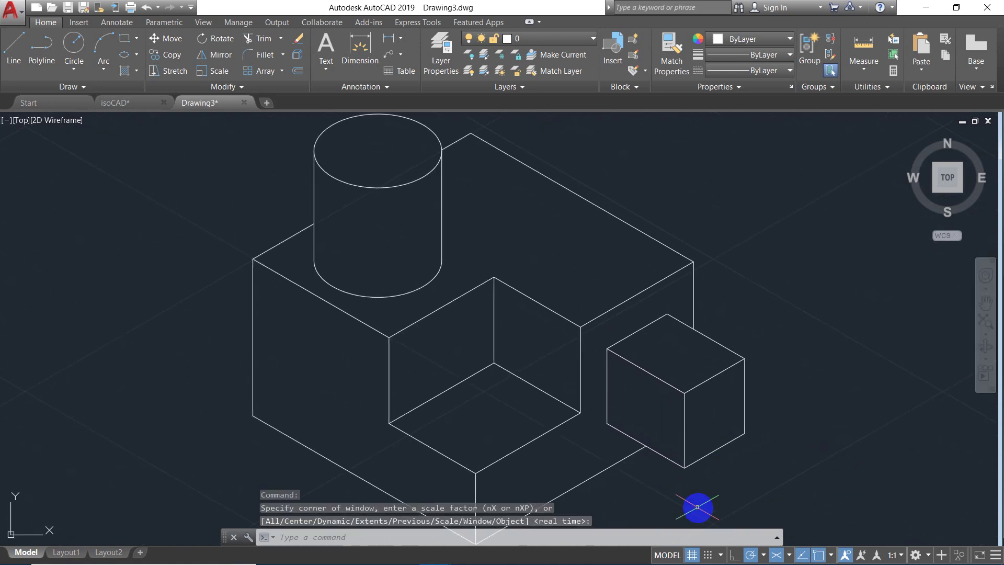
{"action": "scroll", "coordinate": [695, 502], "scroll_direction": "down", "scroll_amount": 6}
{"action": "scroll", "coordinate": [694, 501], "scroll_direction": "up", "scroll_amount": 6}
{"action": "scroll", "coordinate": [694, 502], "scroll_direction": "down", "scroll_amount": 2}
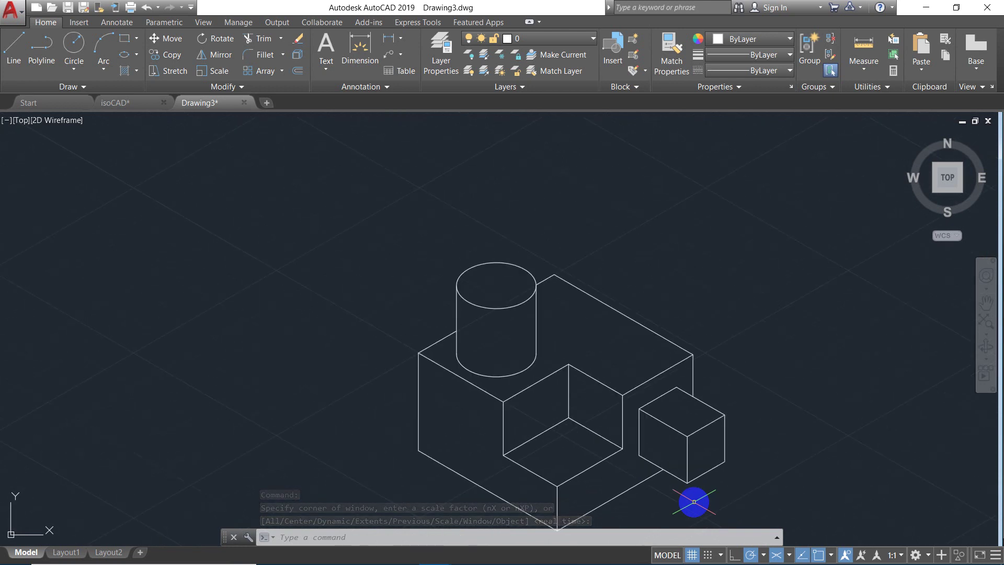
{"action": "left_click", "coordinate": [987, 323]}
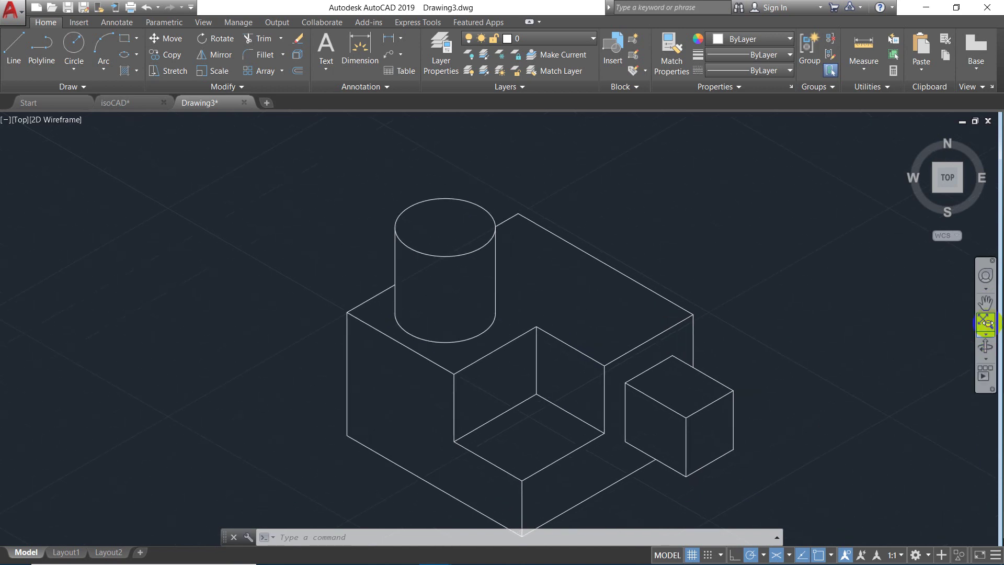
- Compare the model with the reference in the isoCAD drawing and return to Drawing3 to view the whole model
{"action": "left_click", "coordinate": [144, 106]}
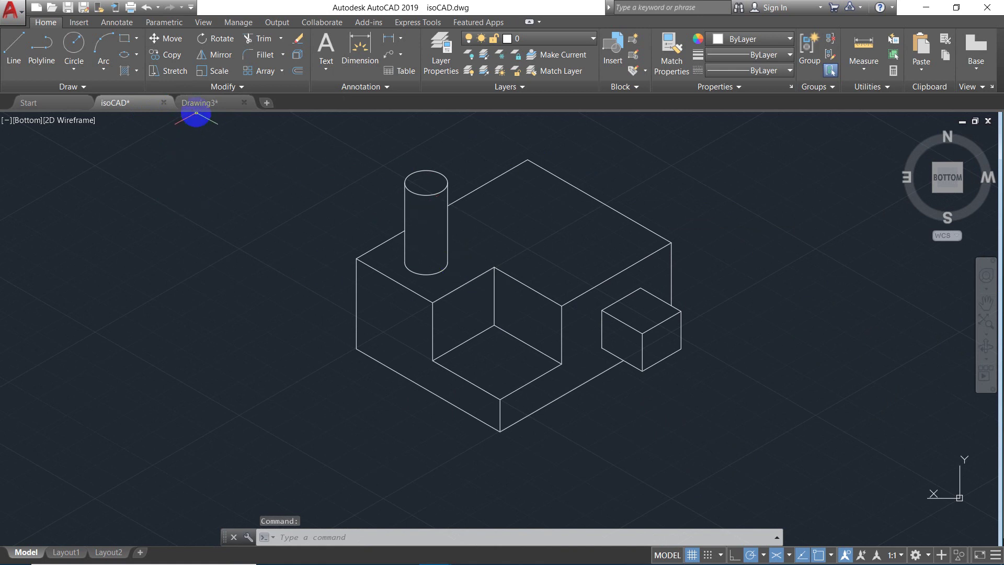
{"action": "left_click", "coordinate": [196, 103]}
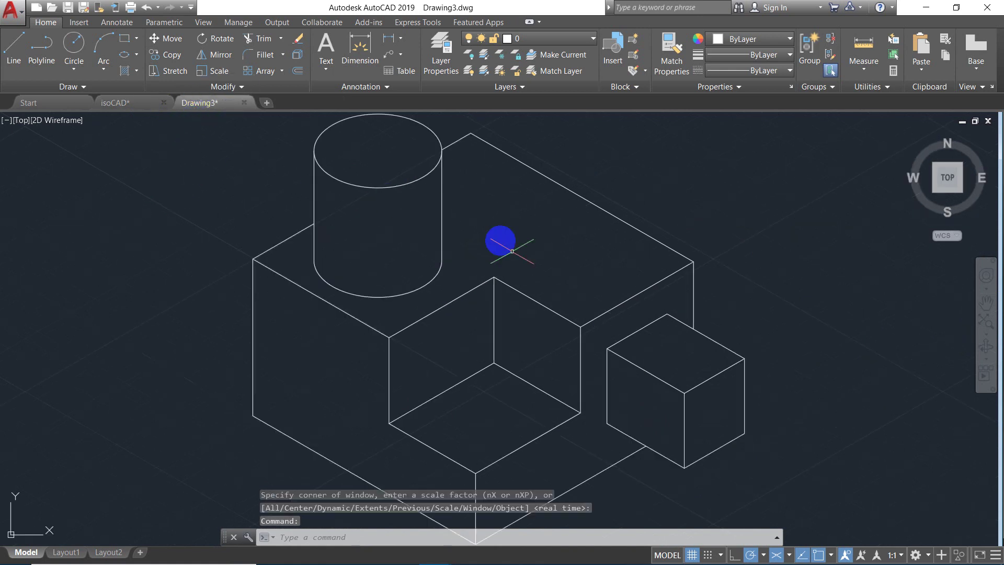
{"action": "scroll", "coordinate": [651, 273], "scroll_direction": "down", "scroll_amount": 5}
{"action": "scroll", "coordinate": [651, 272], "scroll_direction": "up", "scroll_amount": 4}
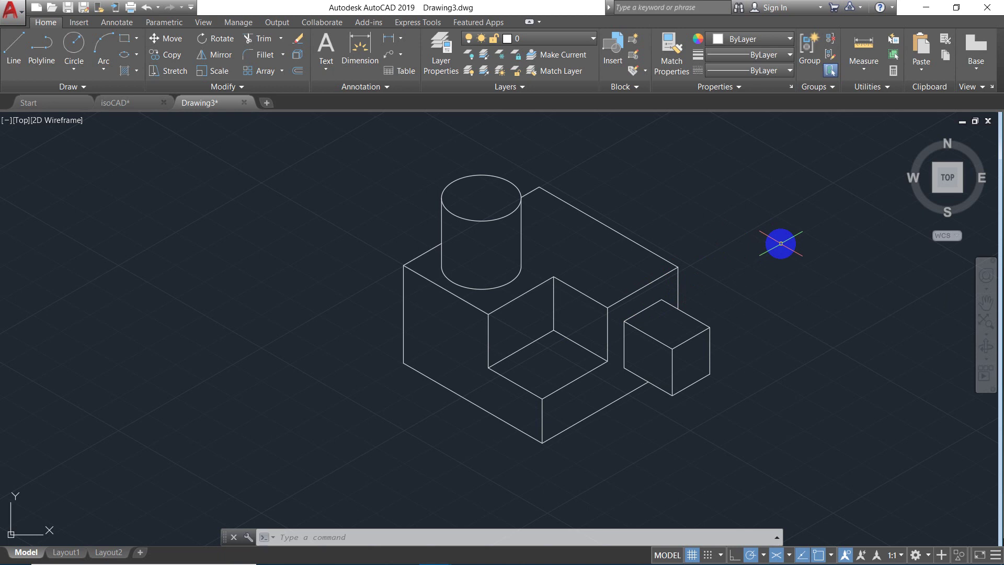
{"action": "mouse_move", "coordinate": [804, 551]}
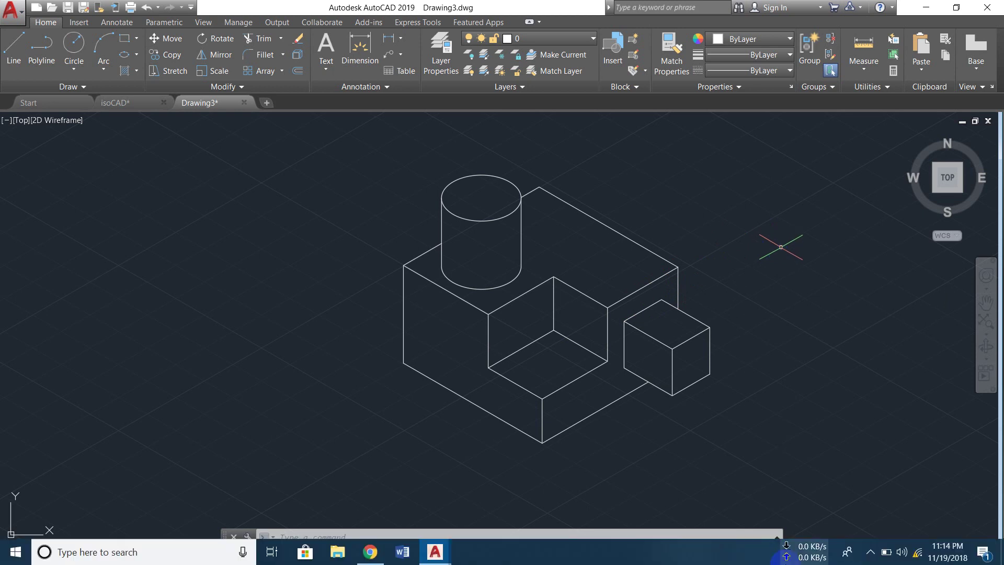
{"action": "left_click", "coordinate": [871, 554]}
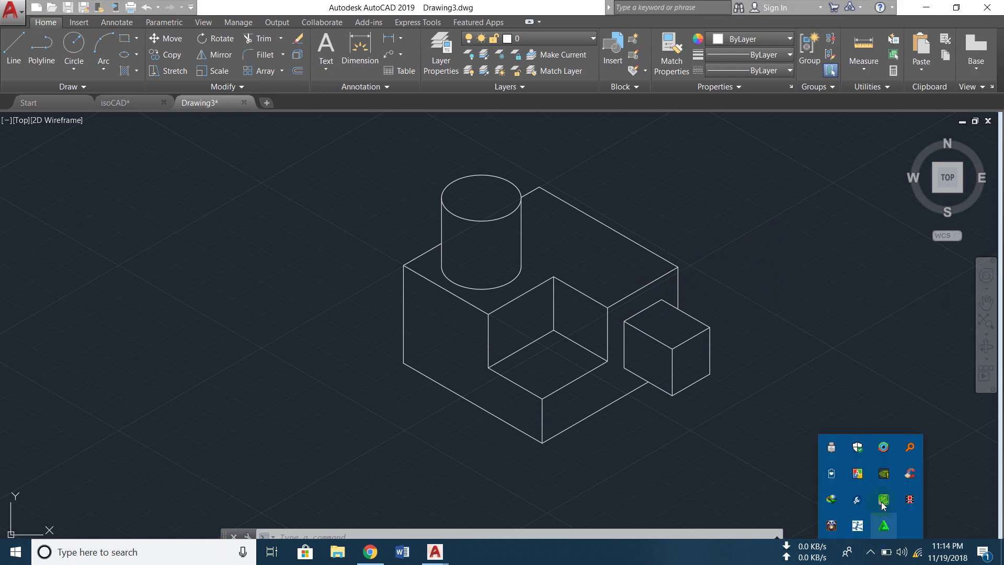